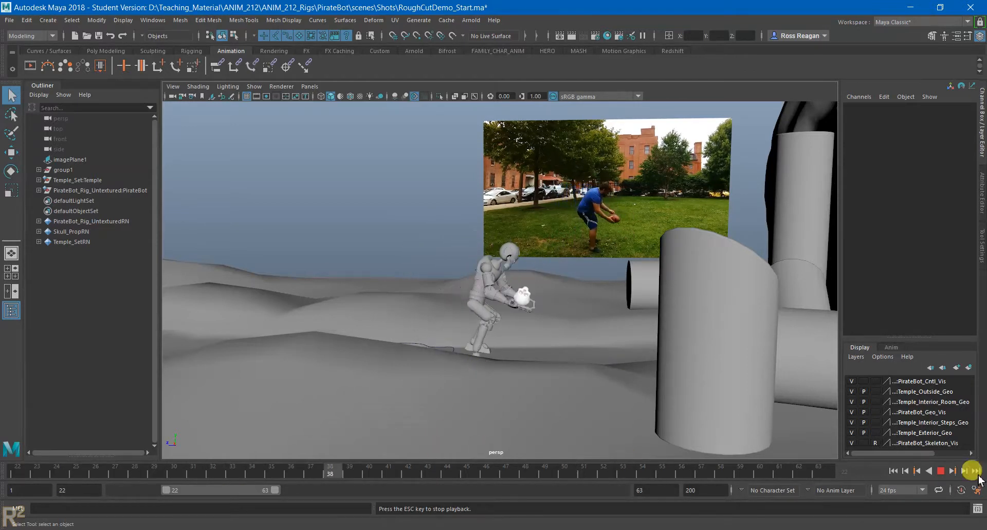
- Stop the playback, check the PirateBot root control's keyframes, and move the timeline to frame 22 with nothing selected
click(941, 470)
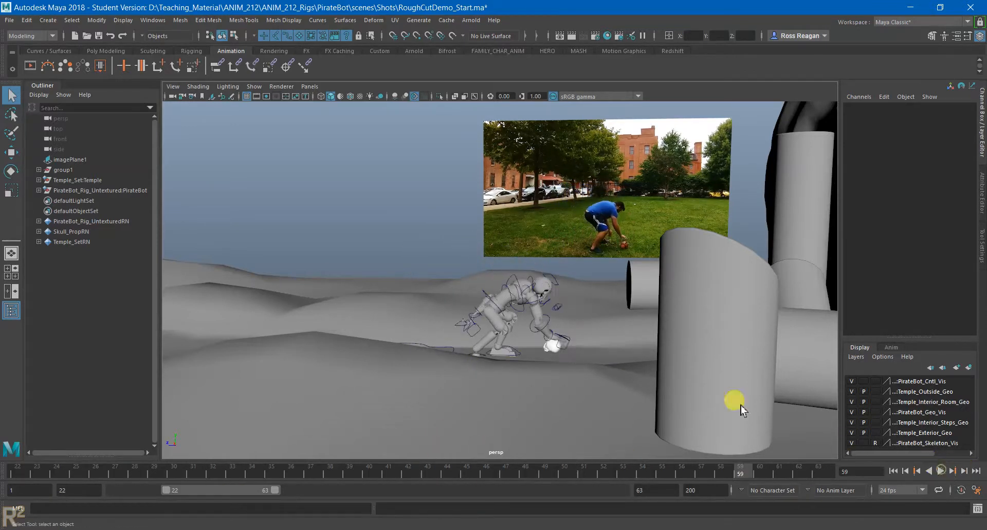
click(499, 304)
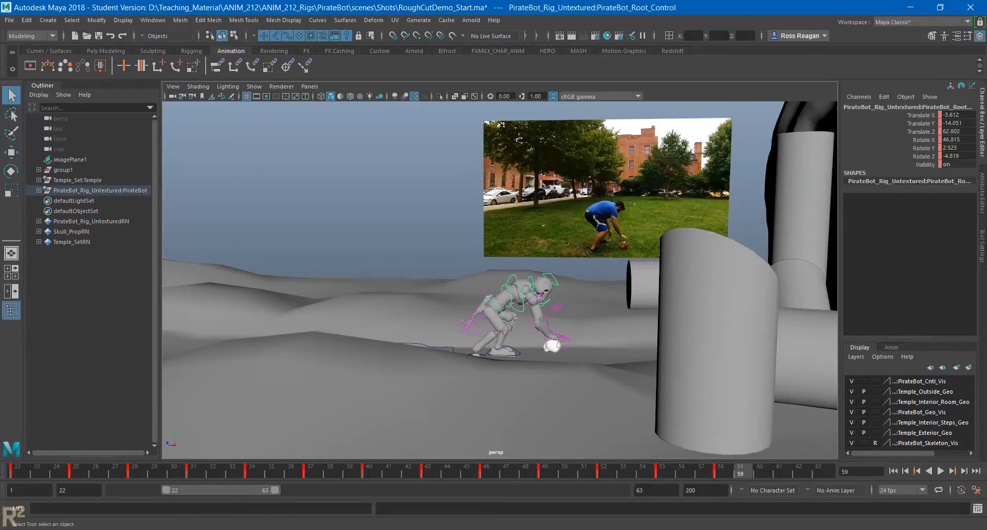
mouse_move(15, 470)
mouse_down()
mouse_move(738, 485)
mouse_move(18, 472)
mouse_up()
click(345, 220)
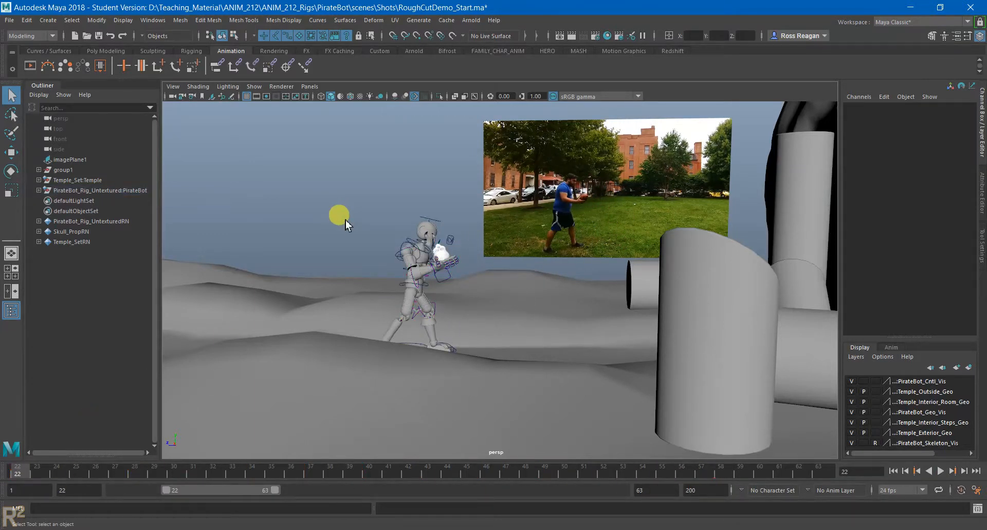
- Play through the PirateBot shot, stop the playback, and return to the first frame of the range
click(940, 471)
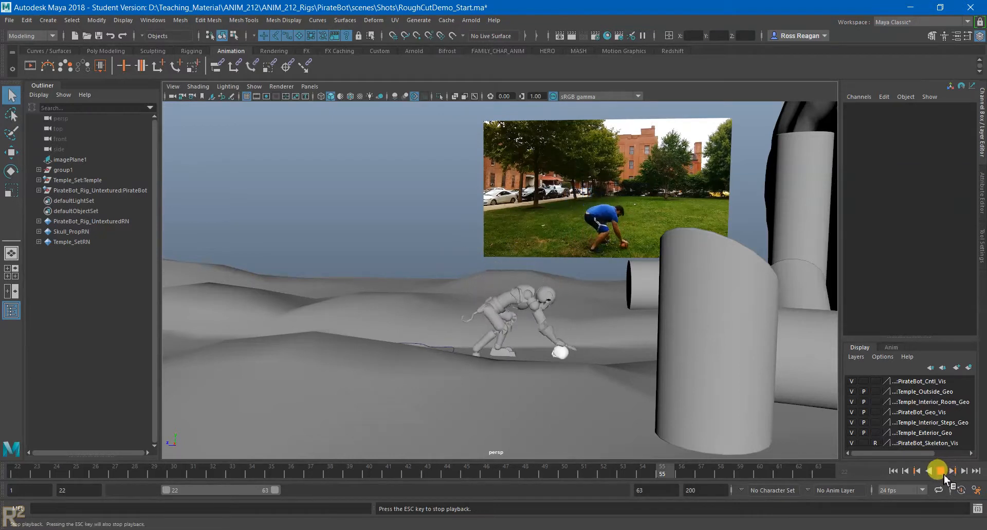
click(941, 471)
click(893, 471)
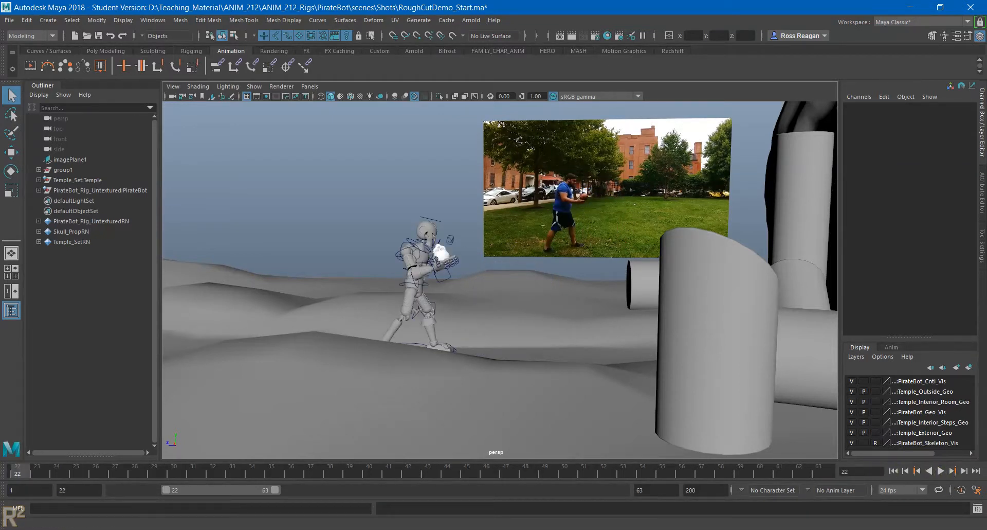
- Switch to Chrome, view slides 2 and 3 of the Week 07 presentation, and bring up The Illusion of Life page
mouse_move(430, 528)
click(469, 493)
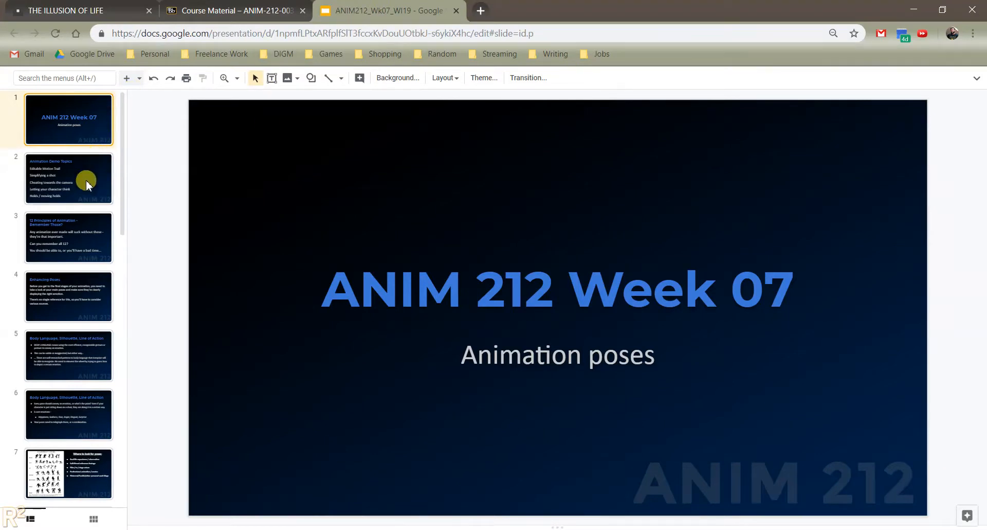
click(86, 183)
click(78, 252)
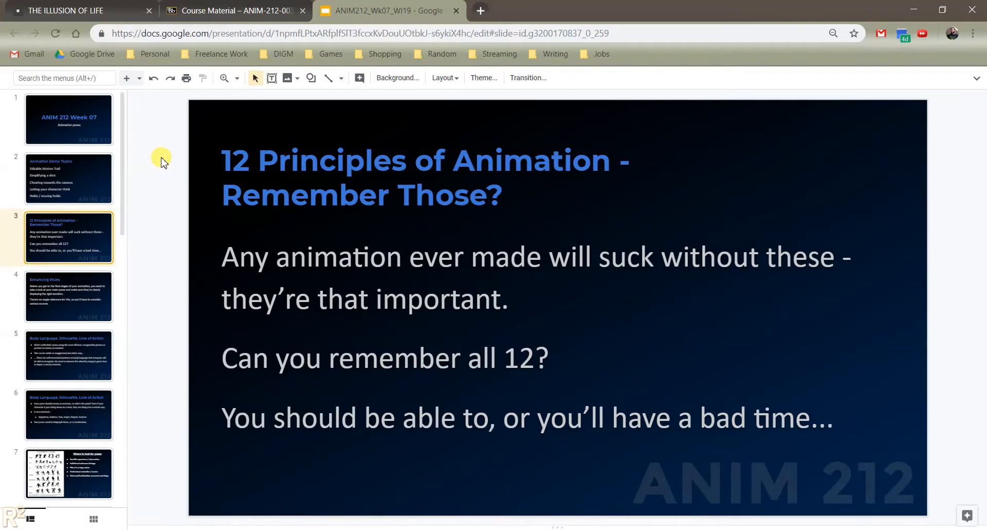
click(74, 6)
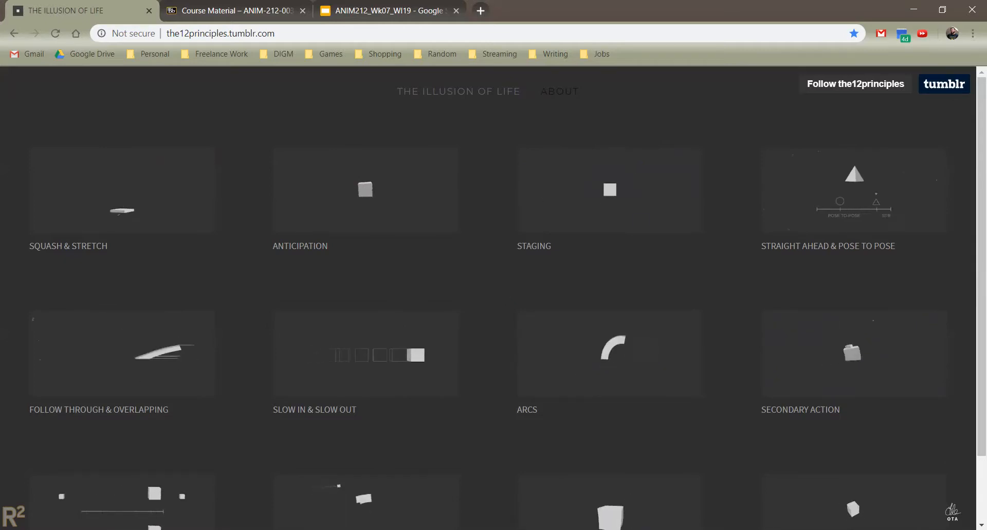
- Switch back to Maya, play the shot with the PirateBot root control selected, and rewind to frame 22 with nothing selected
click(588, 529)
click(671, 501)
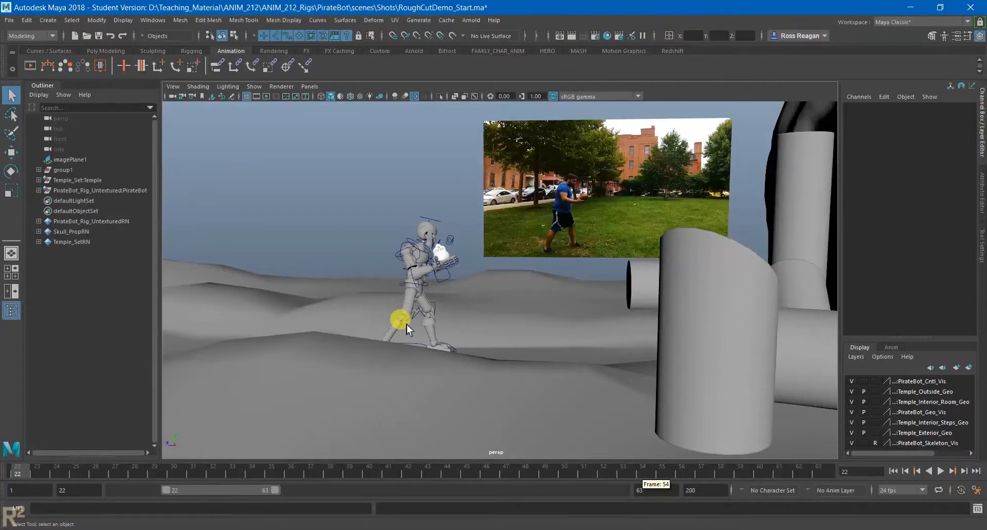
click(413, 279)
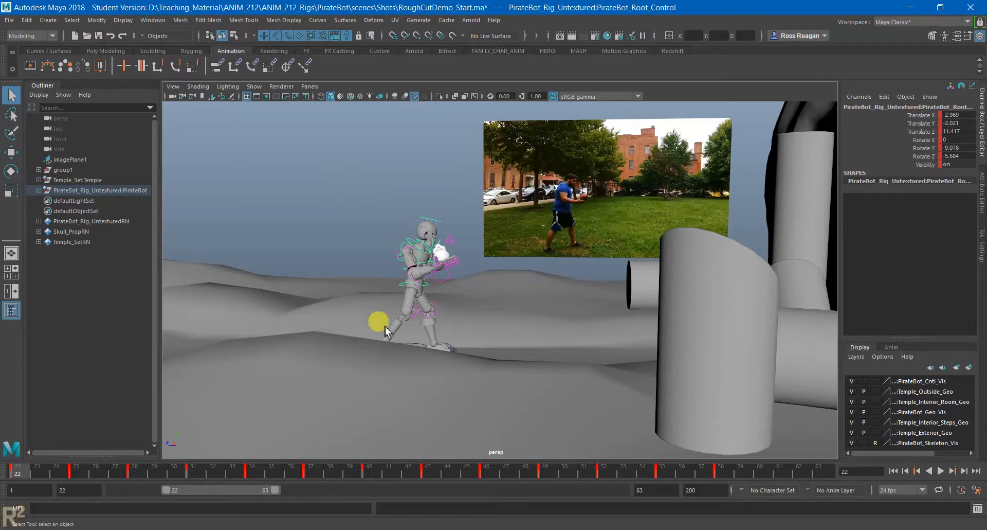
click(937, 476)
click(899, 475)
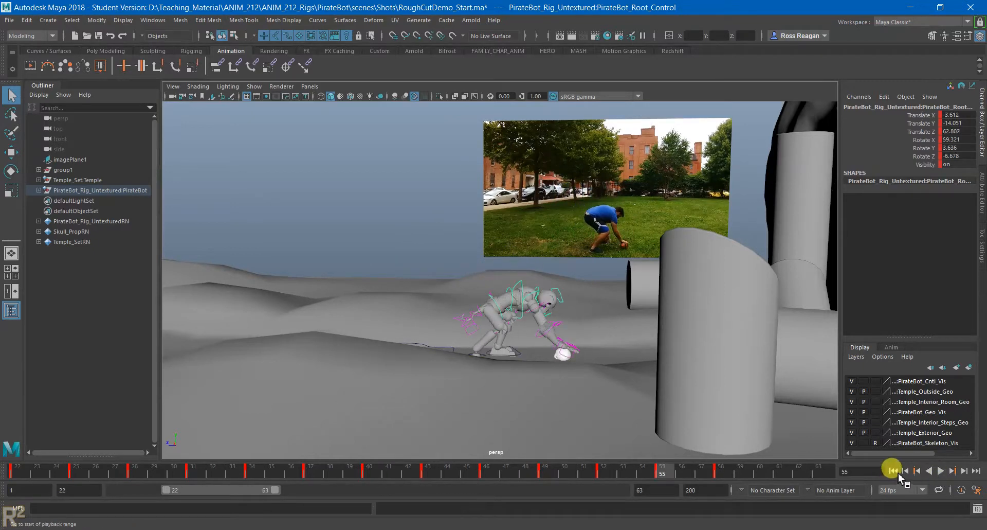
click(851, 443)
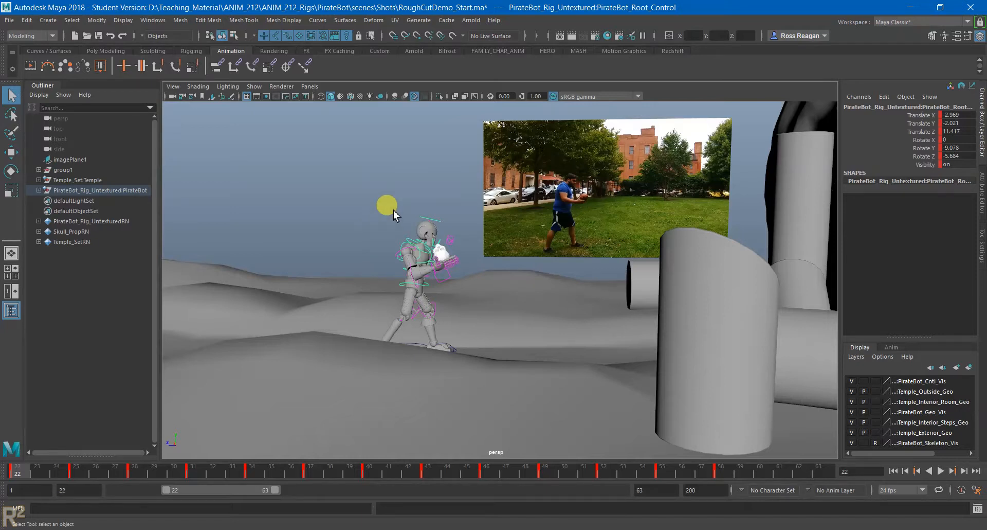
click(369, 198)
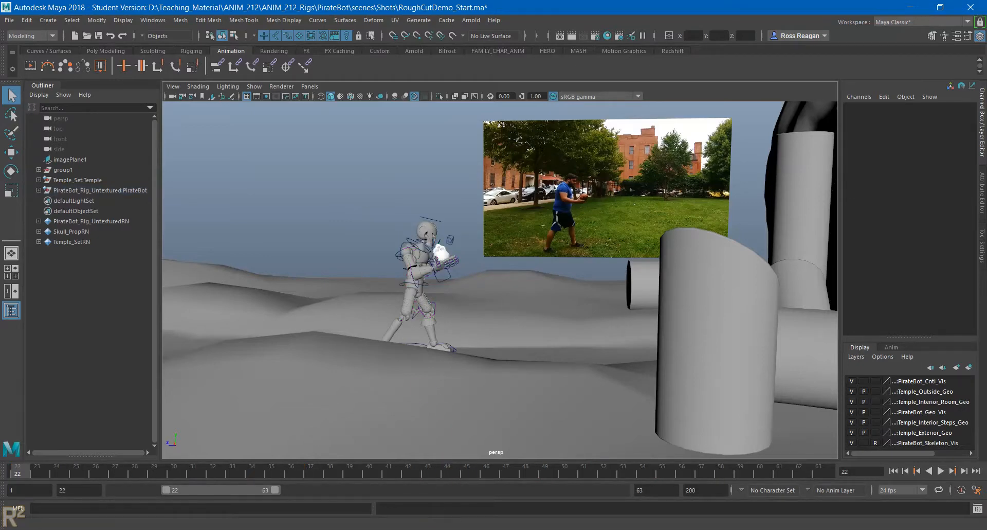
- Switch to The Illusion of Life page in Chrome and look over all the animation principles
click(465, 432)
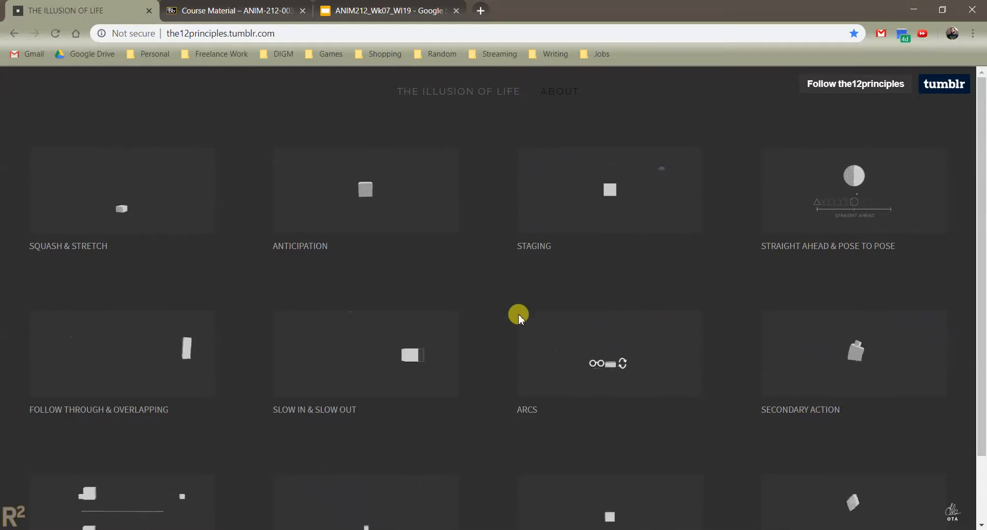
scroll(518, 315, down, 1)
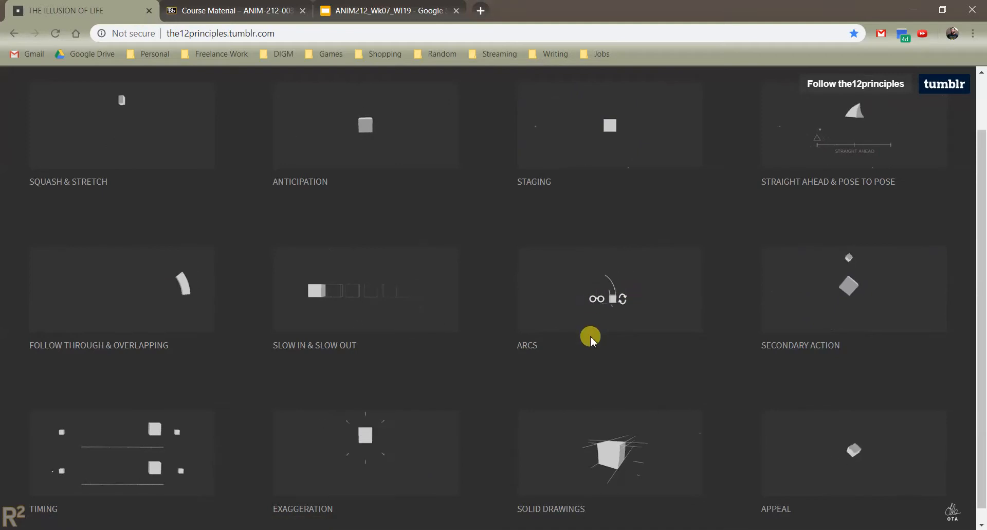
scroll(594, 340, down, 1)
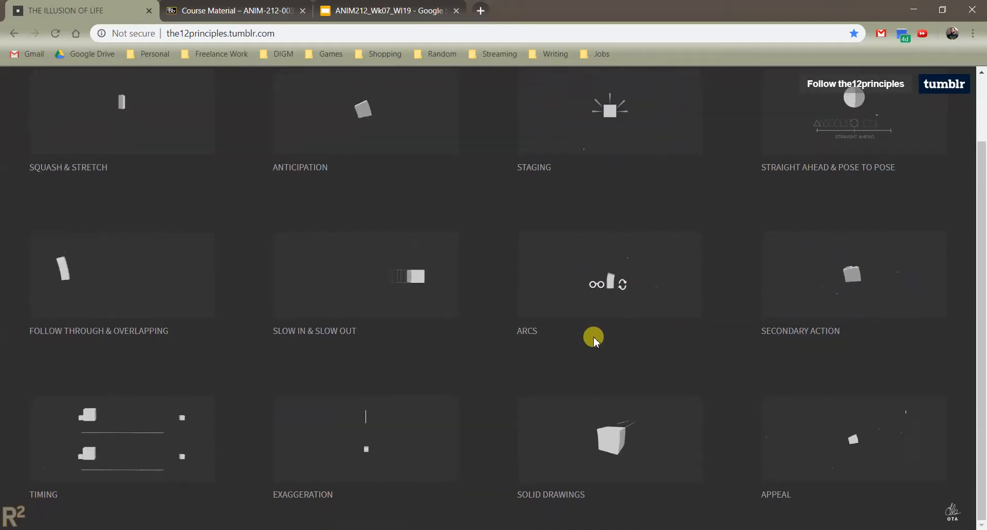
scroll(595, 334, up, 1)
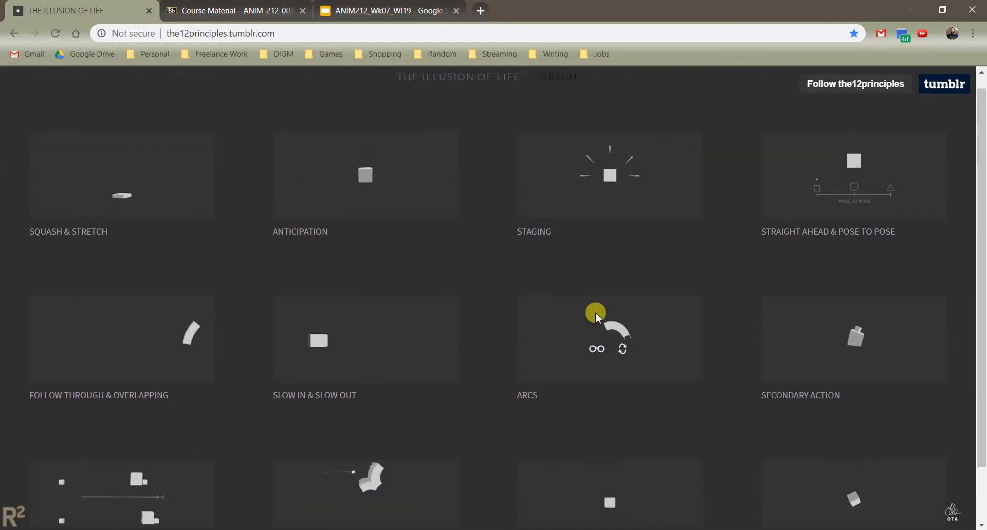
- Return to Maya, play the PirateBot animation, and stop it at frame 63
click(586, 529)
click(654, 489)
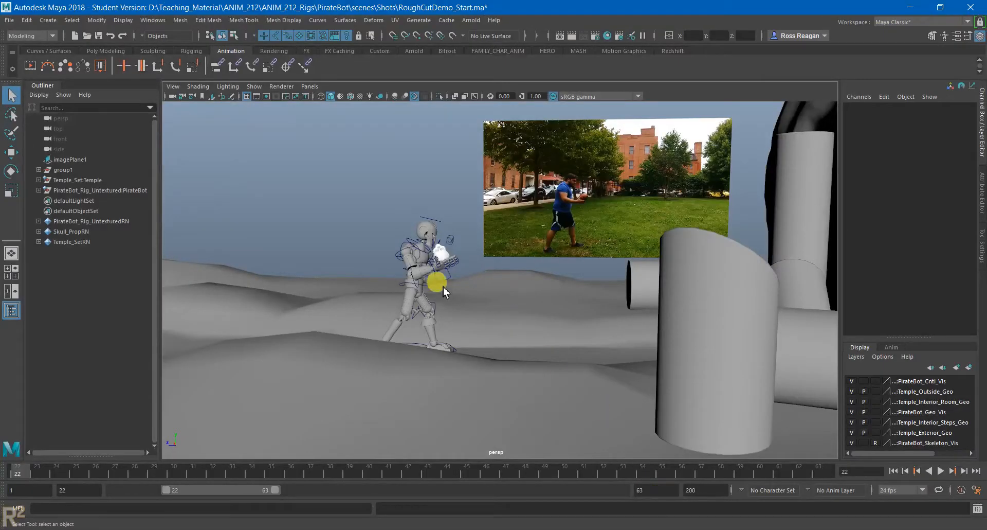
key(alt+v)
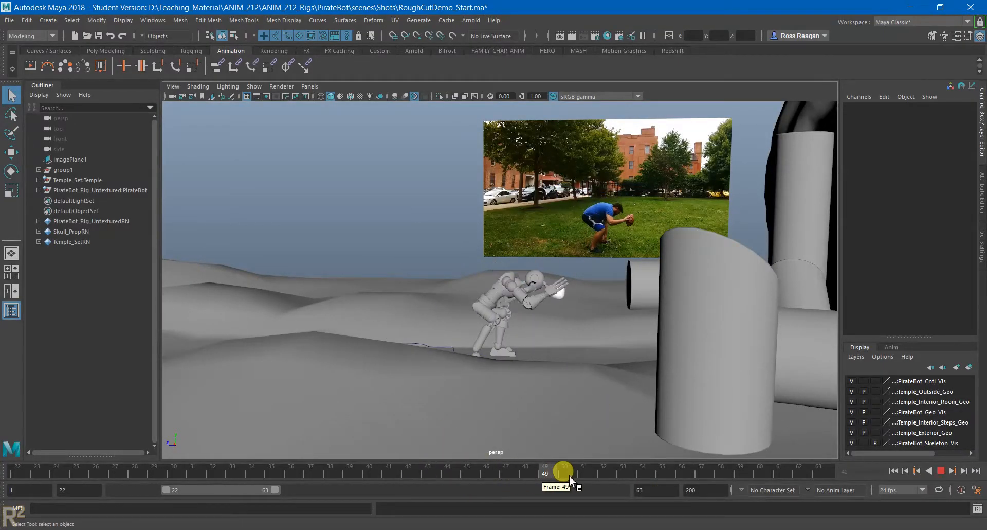
mouse_move(698, 480)
mouse_down()
mouse_move(259, 468)
mouse_move(362, 455)
mouse_move(652, 474)
mouse_move(185, 470)
mouse_move(702, 469)
mouse_up()
key(alt+v)
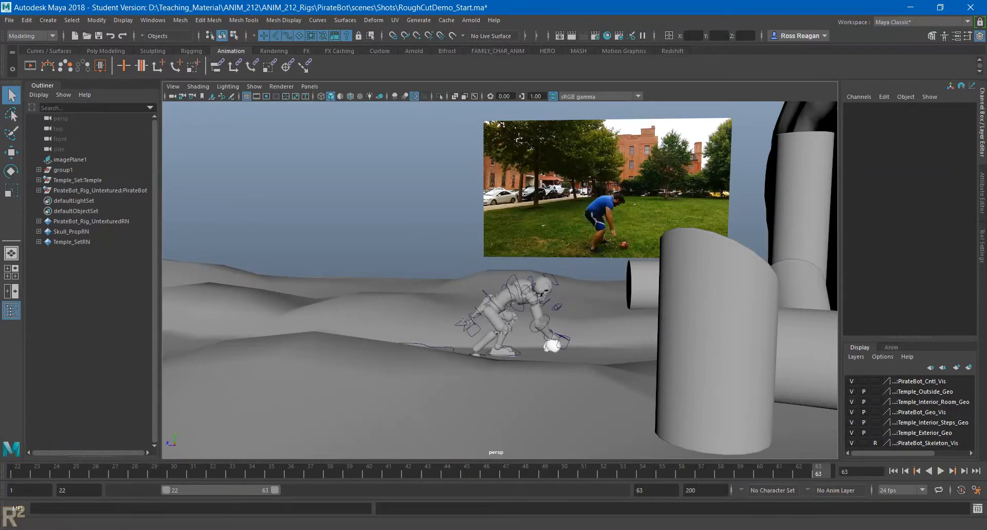
- Switch to The Illusion of Life page in Chrome and view the last rows, down to Timing and Appeal
mouse_move(448, 521)
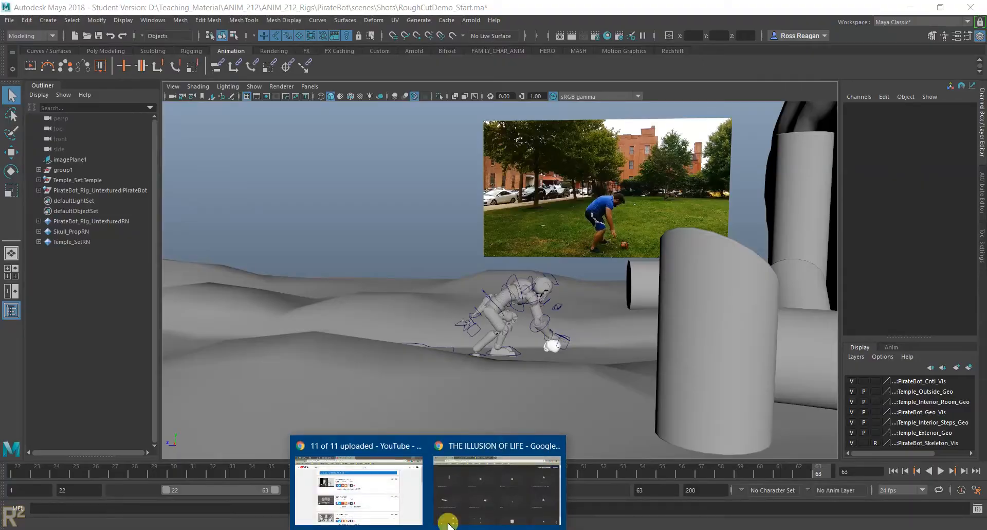
click(484, 474)
scroll(597, 419, down, 1)
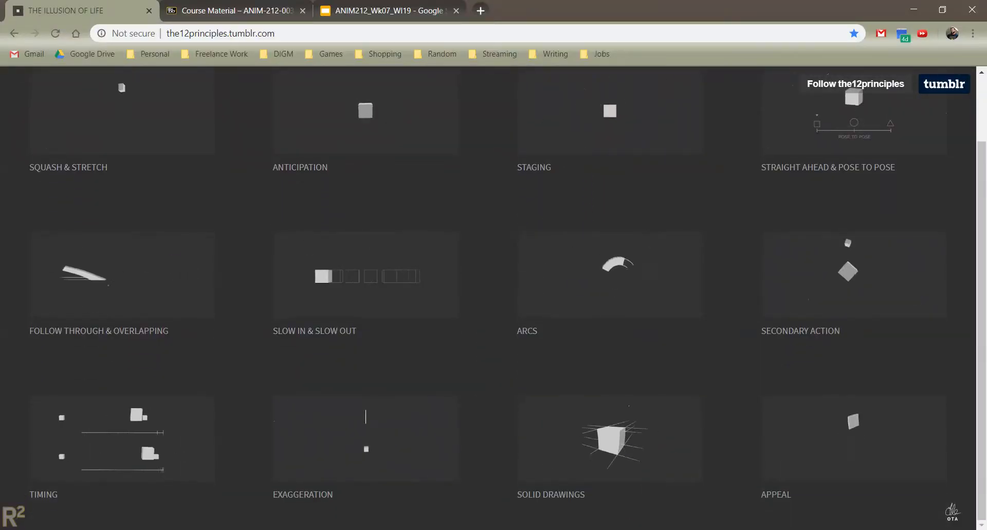
- Return to Maya, scrub the shot through to frame 63, and go back to the start of the range
mouse_move(592, 521)
click(658, 478)
mouse_move(67, 470)
mouse_down()
mouse_move(870, 490)
mouse_move(61, 495)
mouse_move(379, 479)
mouse_move(680, 486)
mouse_move(542, 478)
mouse_move(113, 486)
mouse_move(836, 491)
mouse_up()
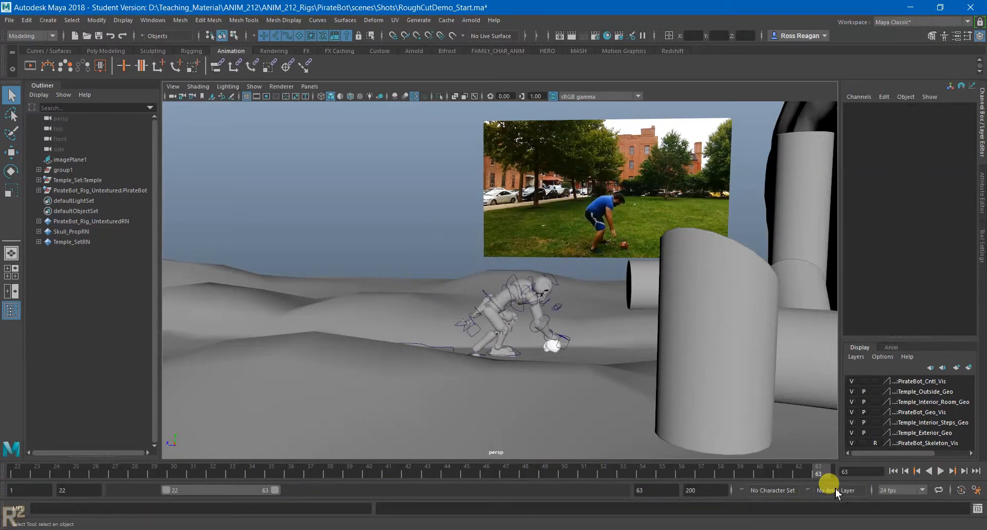
click(893, 471)
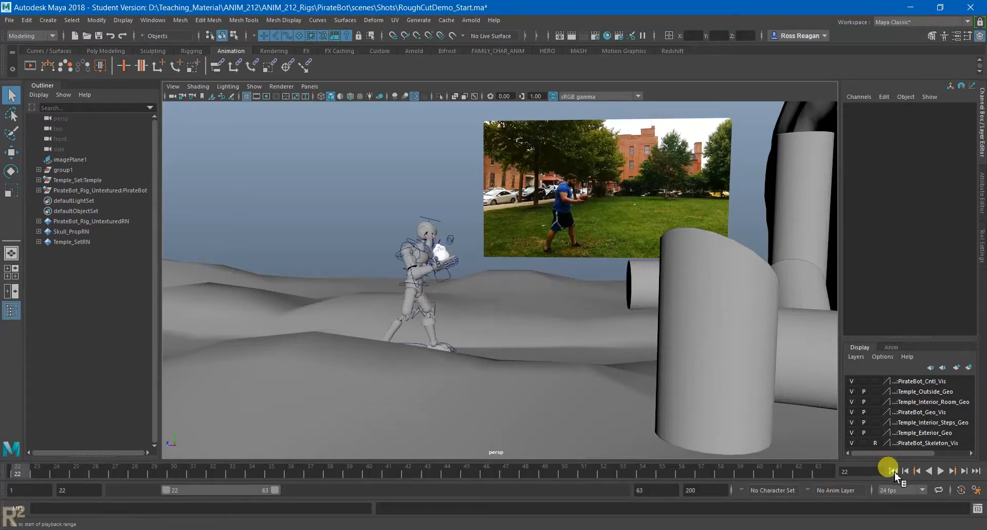
- Switch to Chrome, review the principles from Squash & Stretch through Appeal, and return to the Week 07 presentation
mouse_move(403, 465)
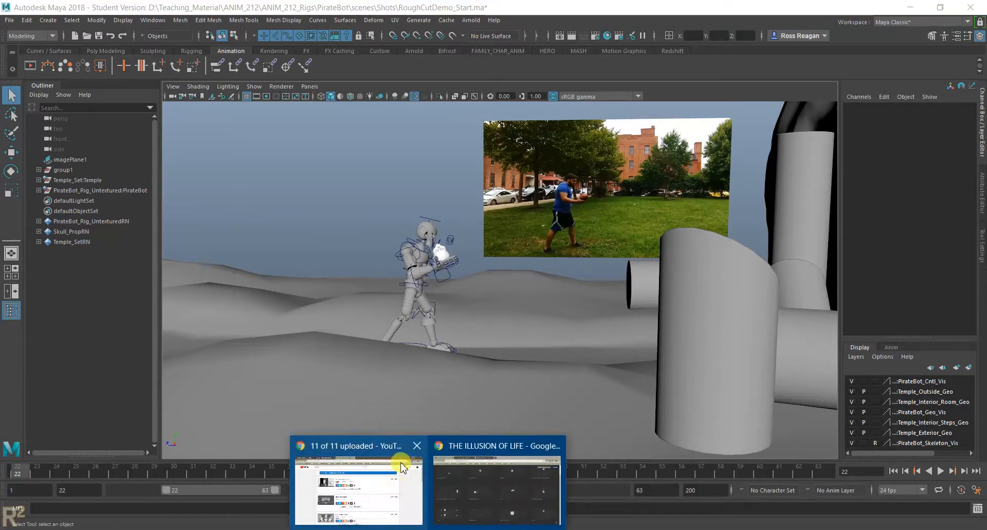
click(499, 460)
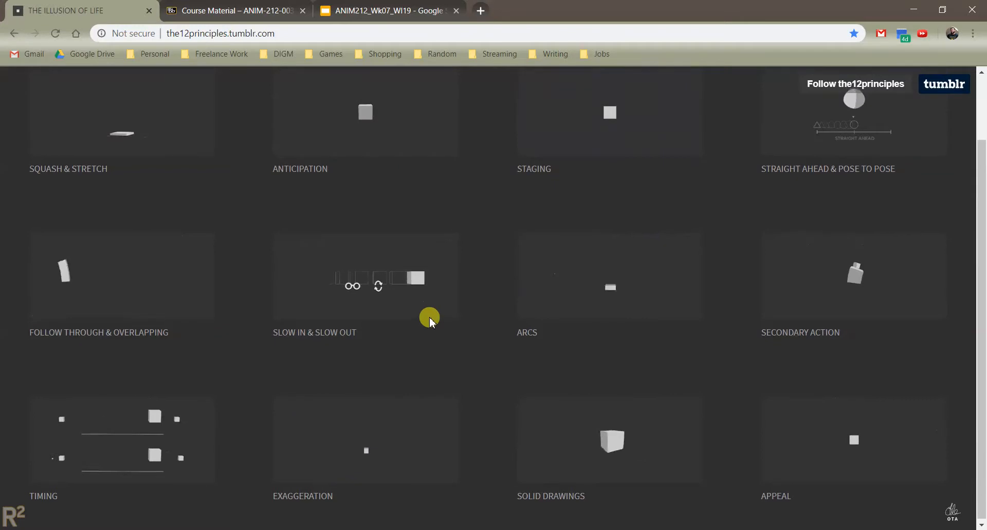
scroll(429, 316, up, 2)
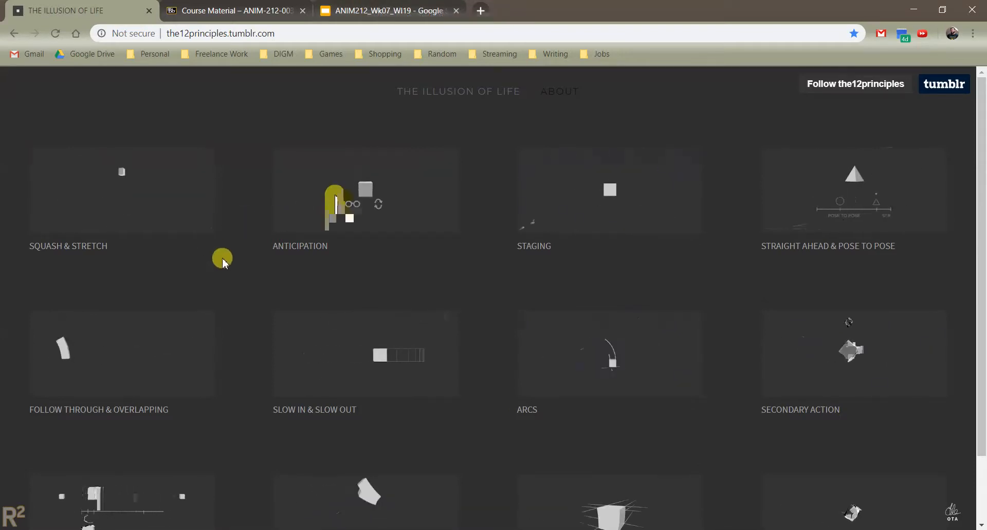
scroll(263, 260, down, 2)
scroll(258, 253, up, 2)
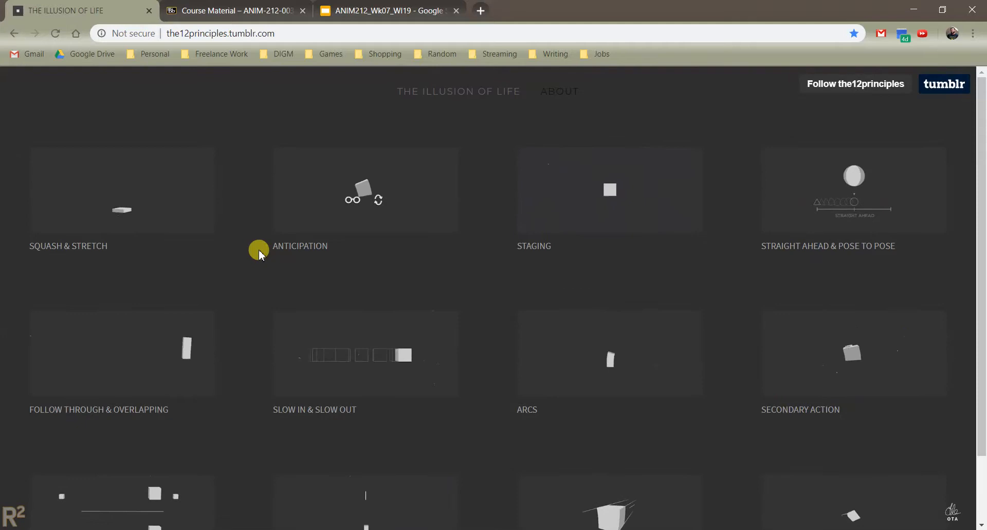
click(358, 8)
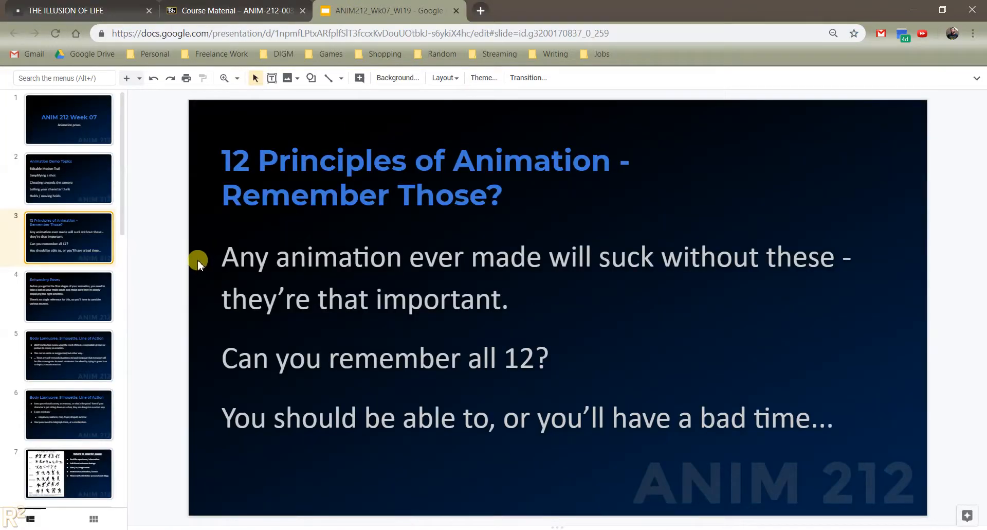
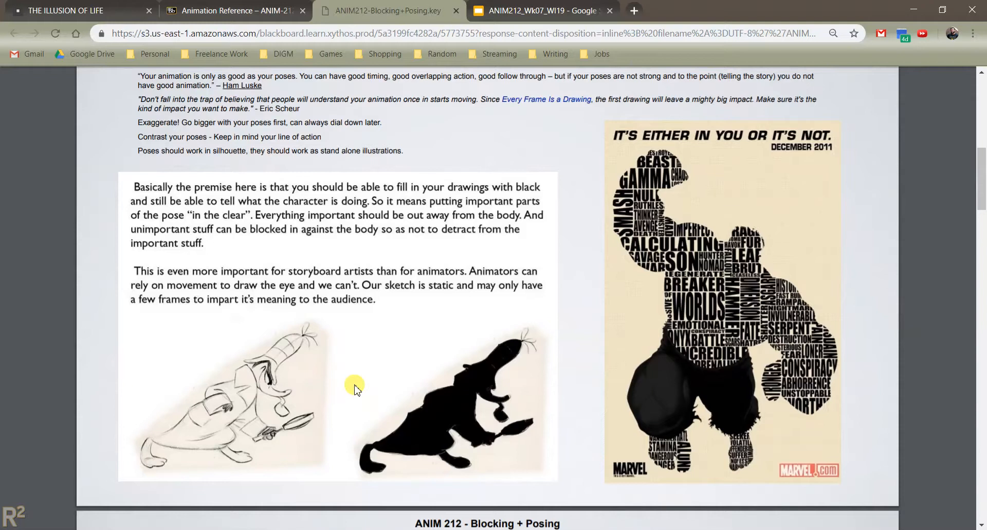
- Return to the Week 07 presentation from the Blocking+Posing document and view the Maya Silhouette Setup slide
click(234, 10)
click(383, 11)
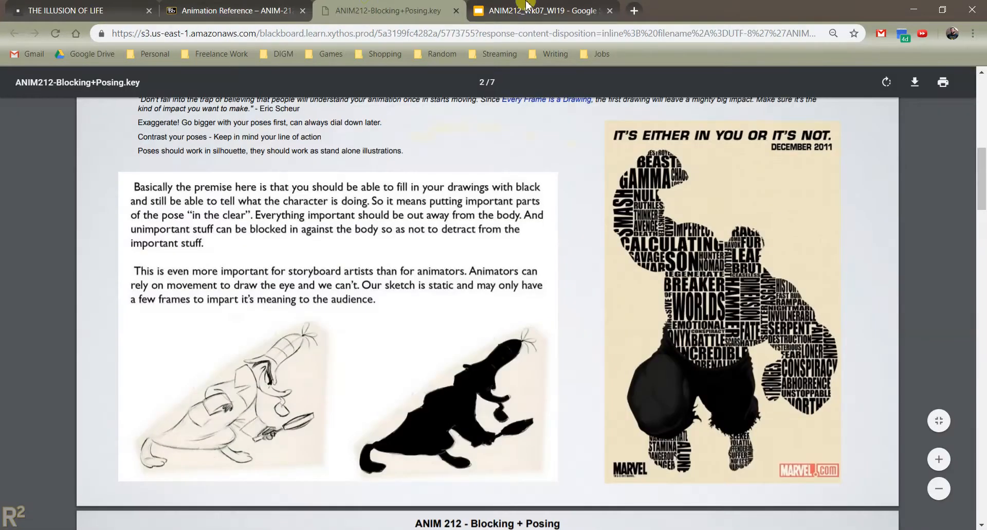
click(527, 7)
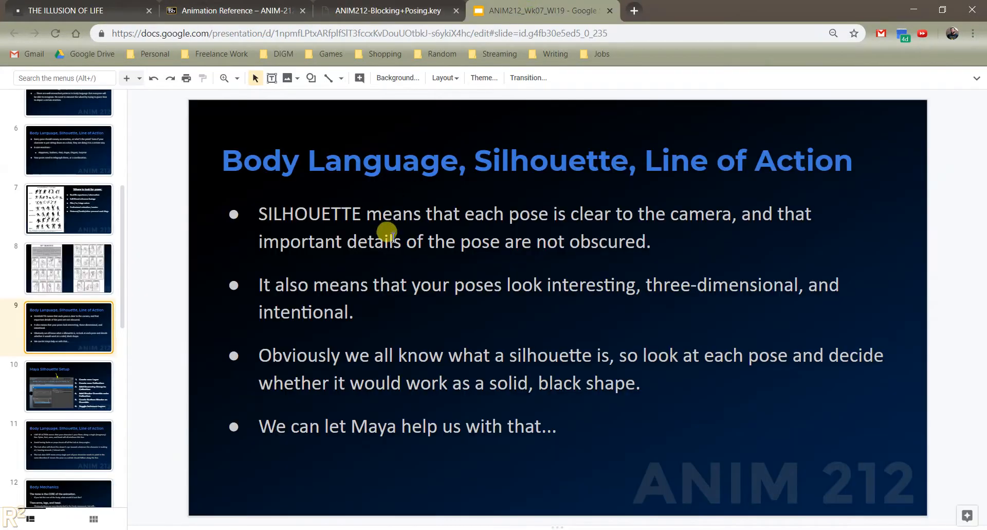
click(83, 388)
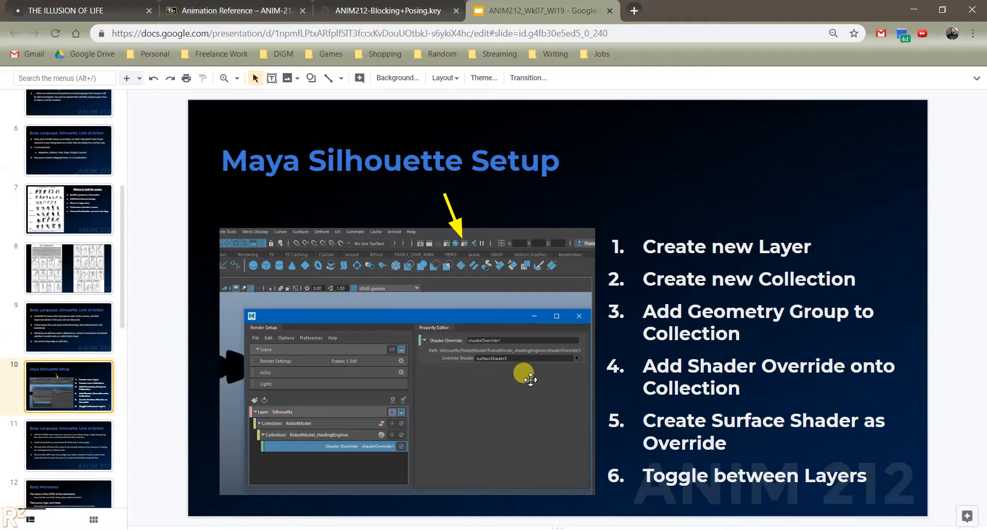
- Switch to Maya, open the Render Setup window, and move and widen it so the PirateBot stays in view
click(652, 505)
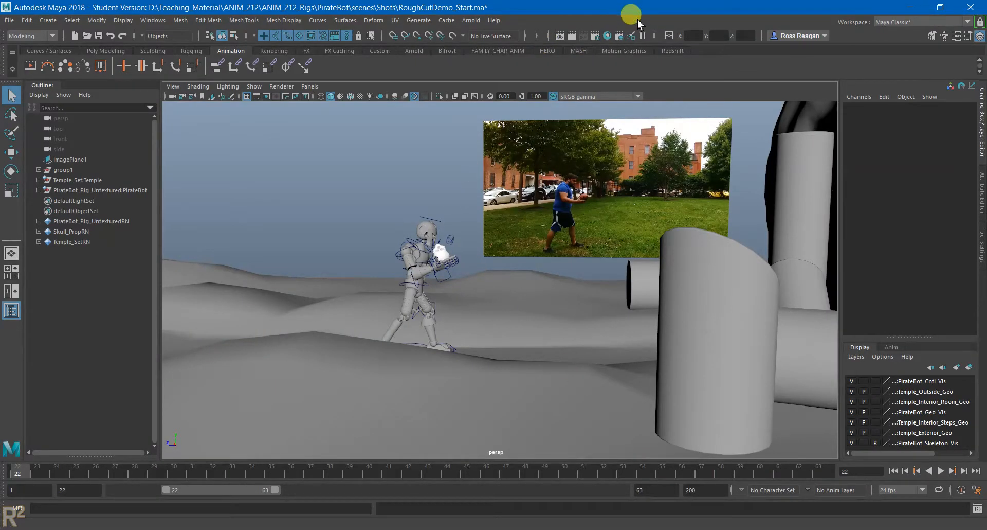
click(619, 38)
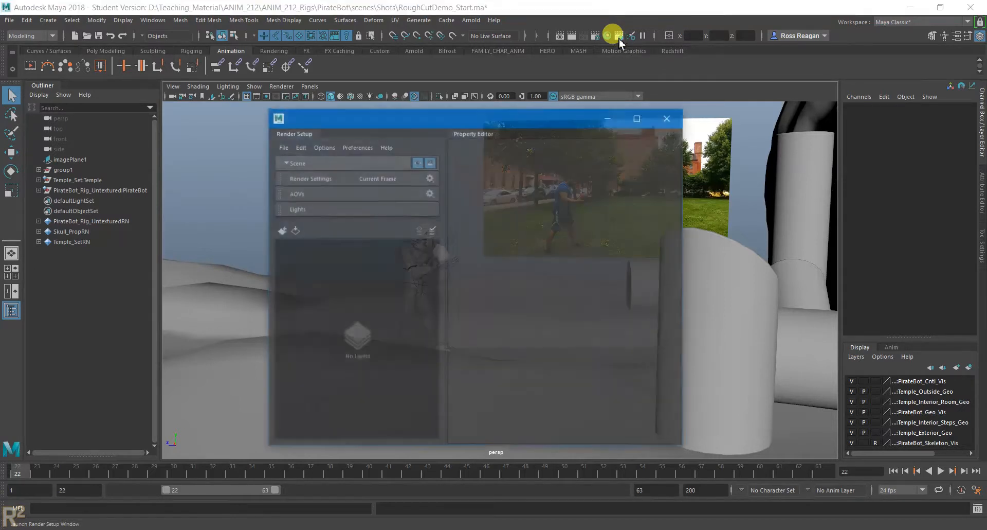
drag(467, 110, 741, 78)
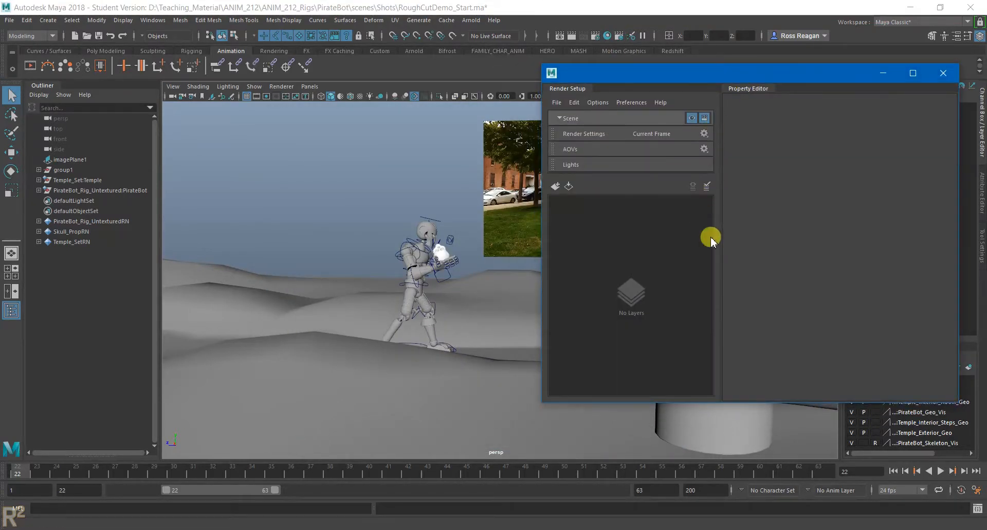
drag(538, 234, 482, 233)
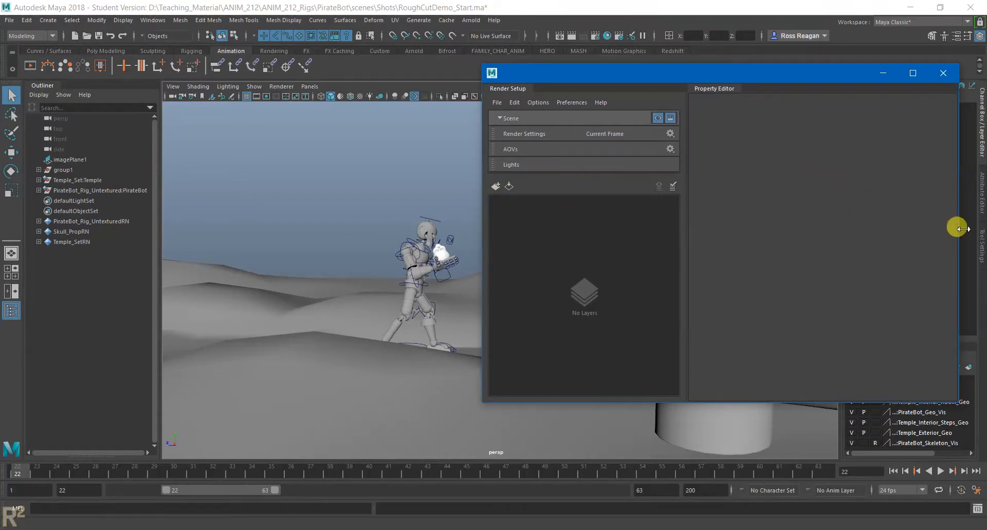
drag(959, 230, 982, 234)
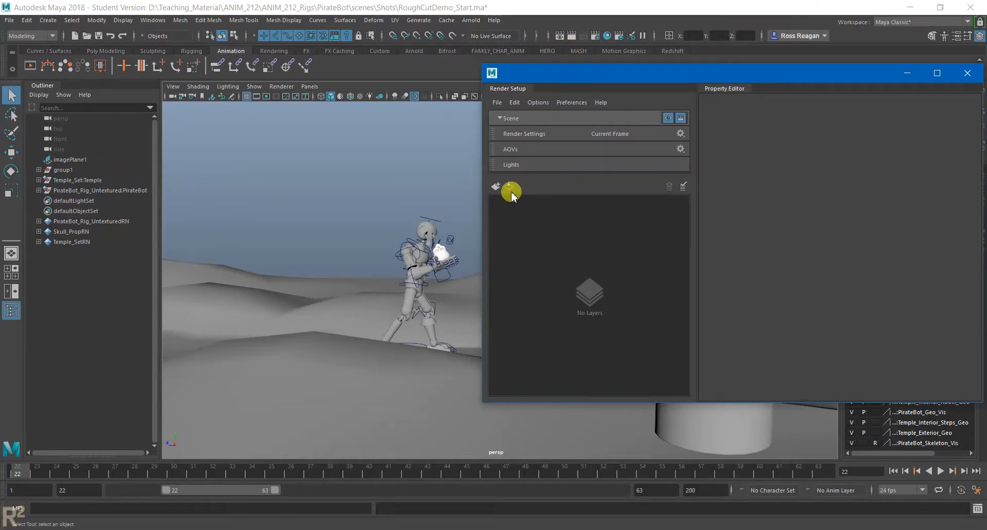
- Create a new render layer and name it Silhouette
click(495, 186)
double_click(572, 201)
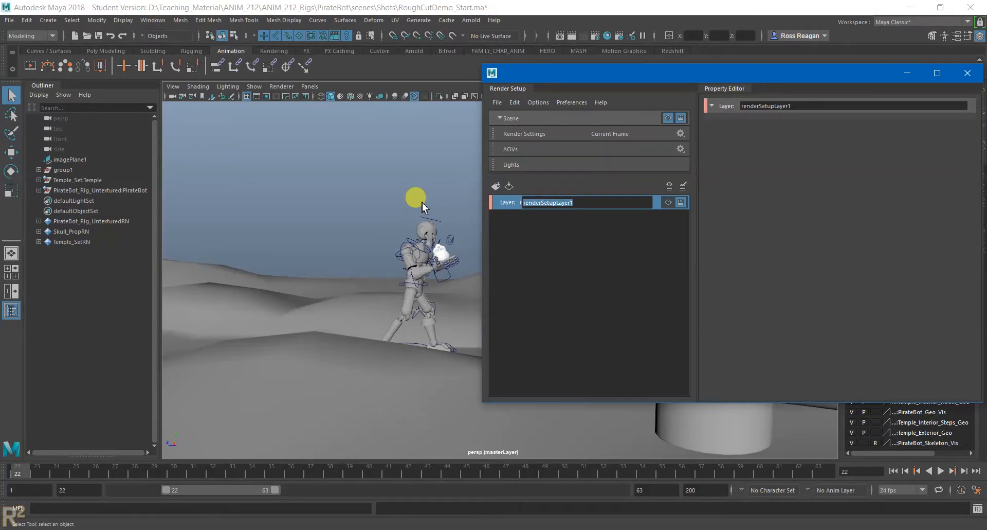
text(Silhou)
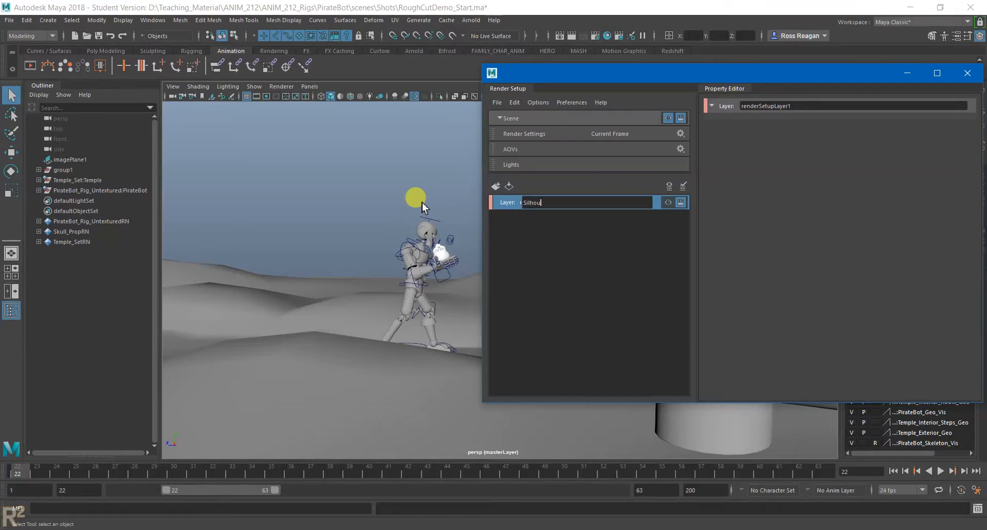
text(ette)
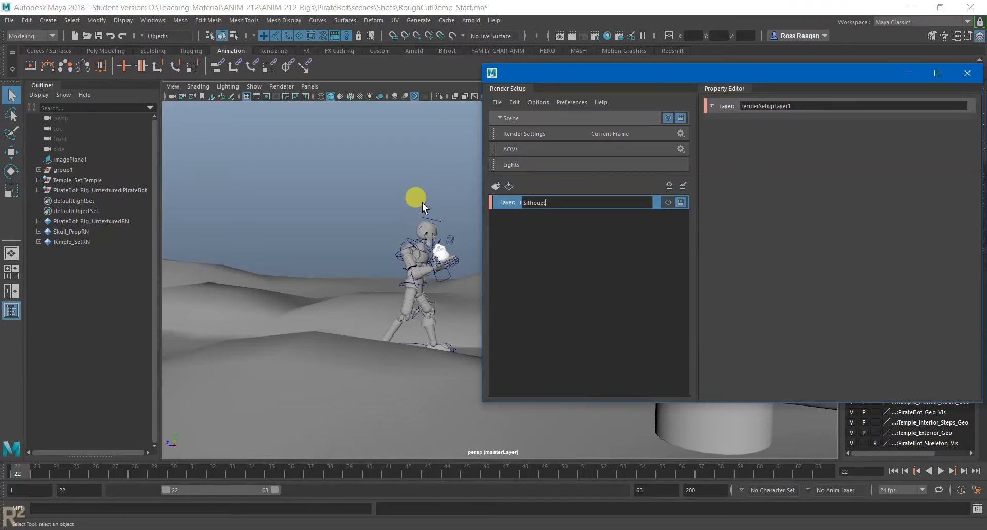
key(Return)
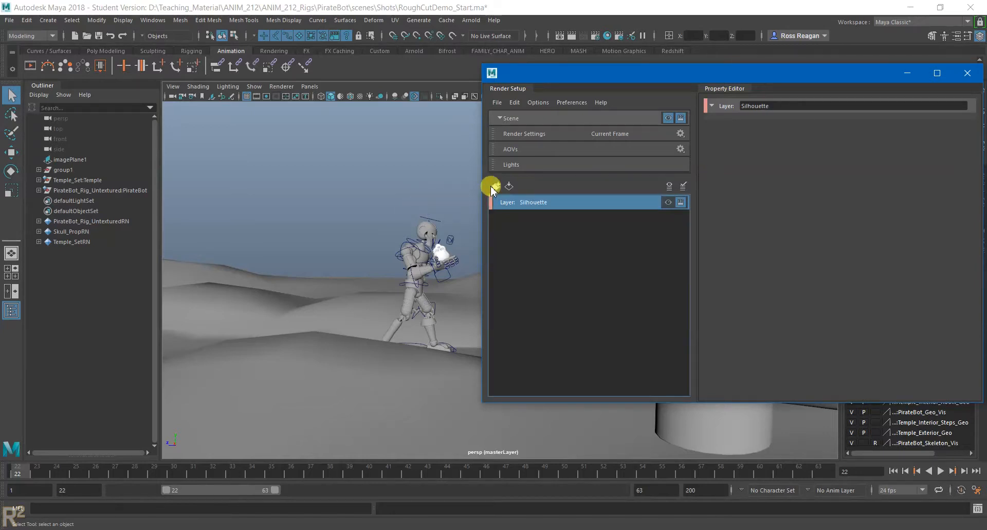
- Create a collection named Robot in the Silhouette layer
right_click(533, 203)
click(549, 207)
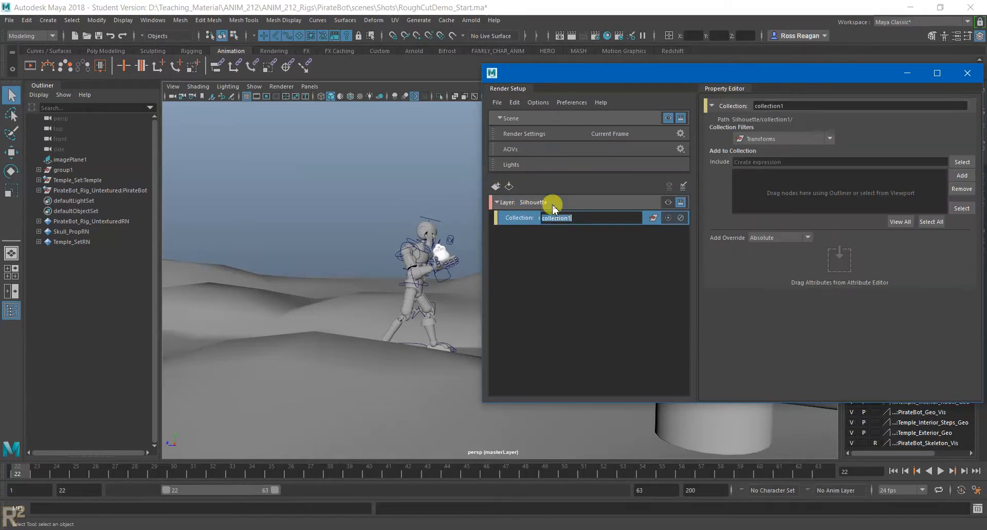
text(Robot)
key(Return)
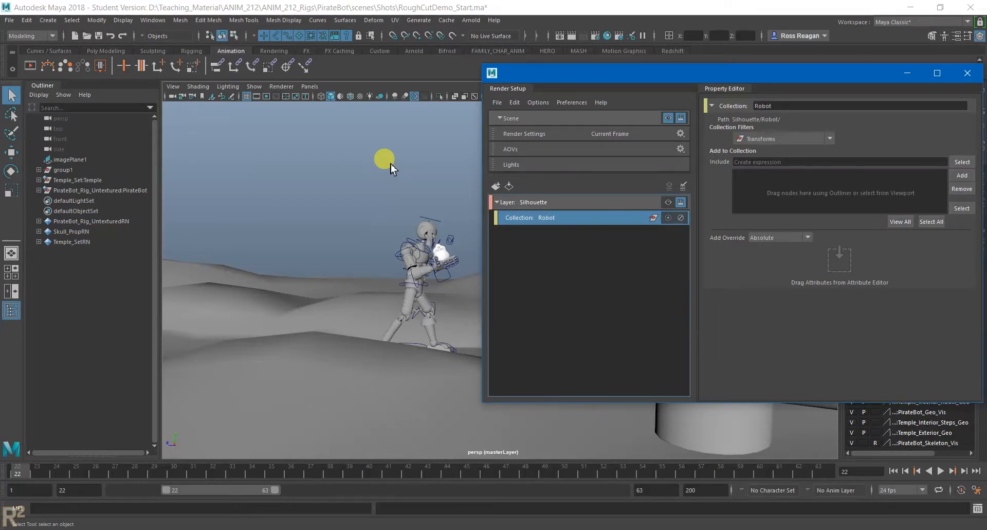
- Add the PirateBot_GEO geometry group and the skull's group1 to the Robot collection
click(49, 191)
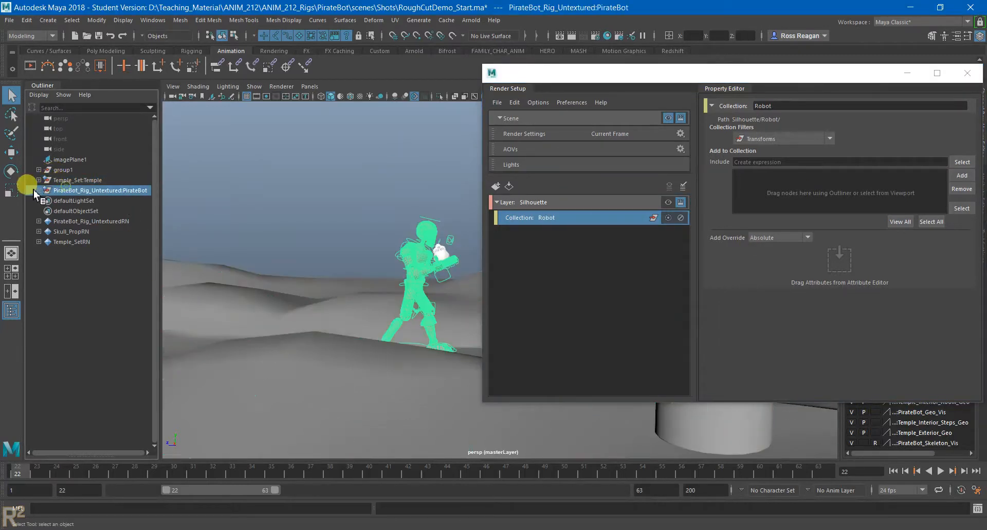
click(38, 190)
click(85, 200)
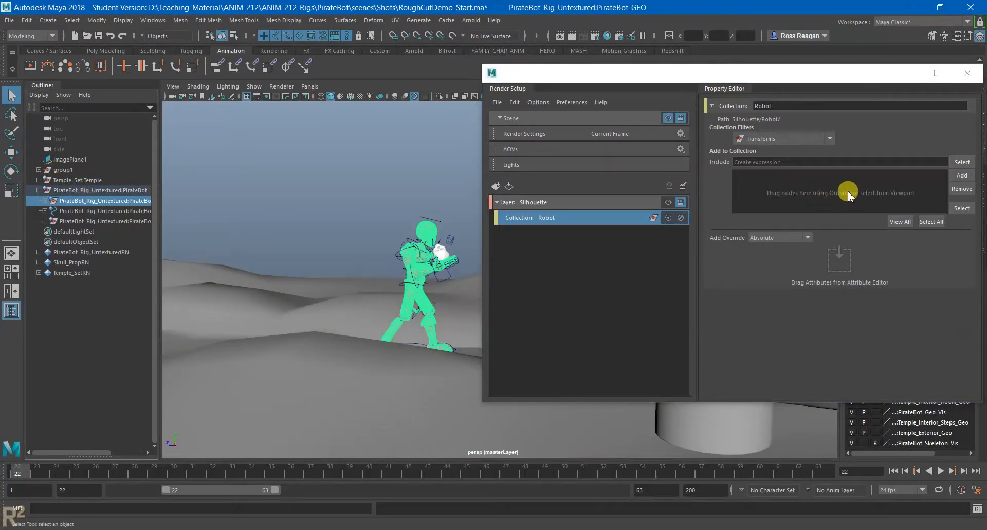
click(957, 176)
click(62, 180)
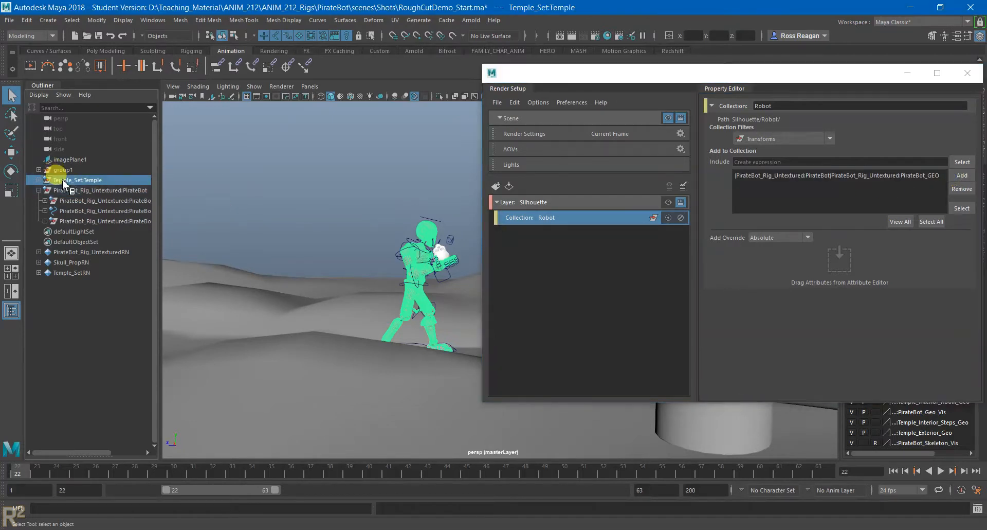
click(64, 170)
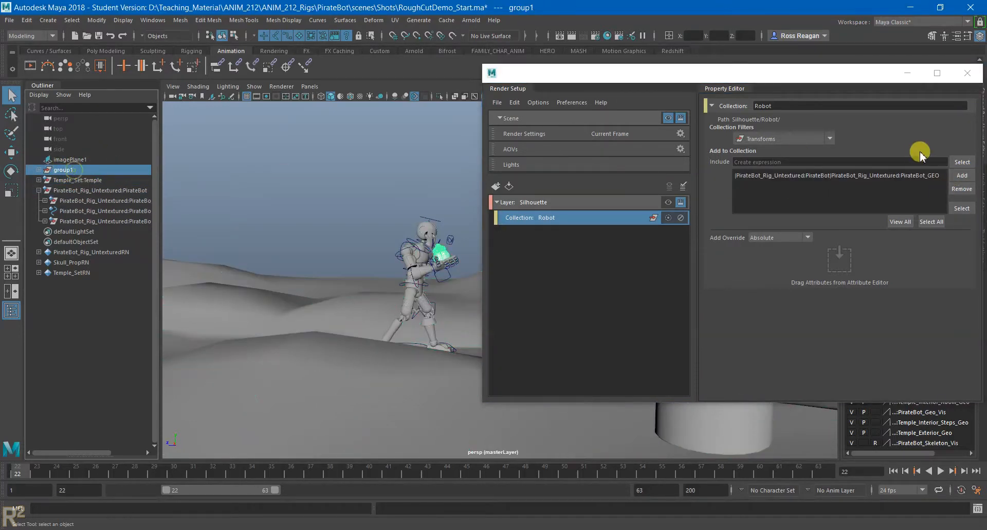
click(963, 176)
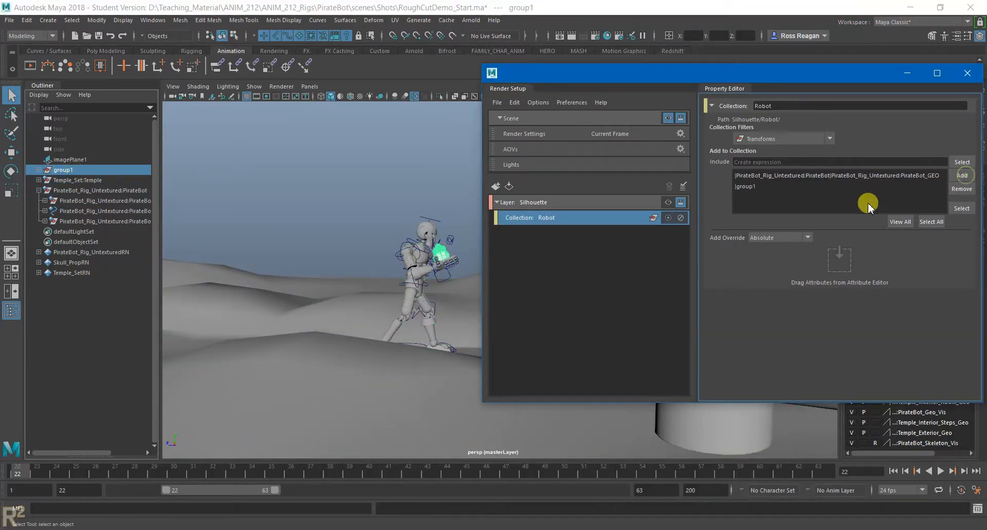
- Add a shader override with a new Surface Shader to the Robot collection, and make the Silhouette layer visible
right_click(616, 221)
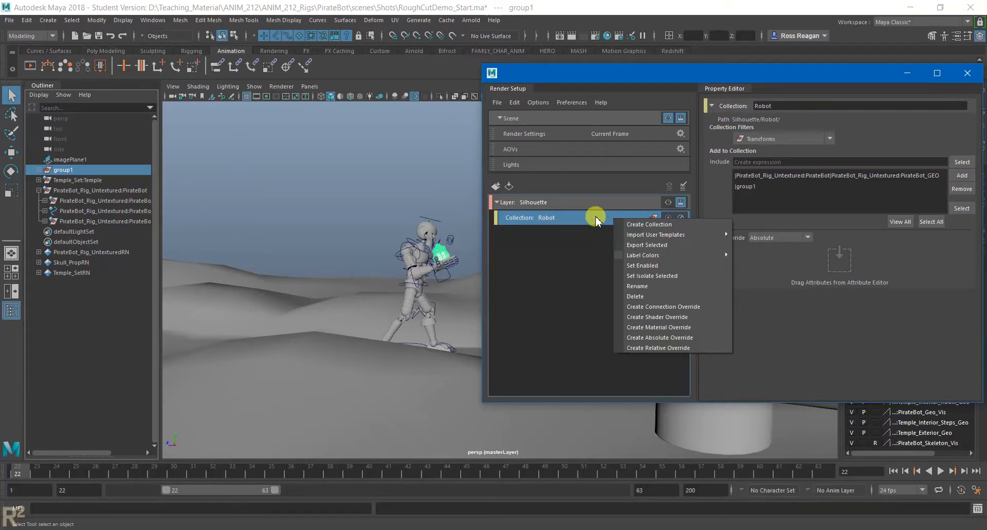
click(643, 317)
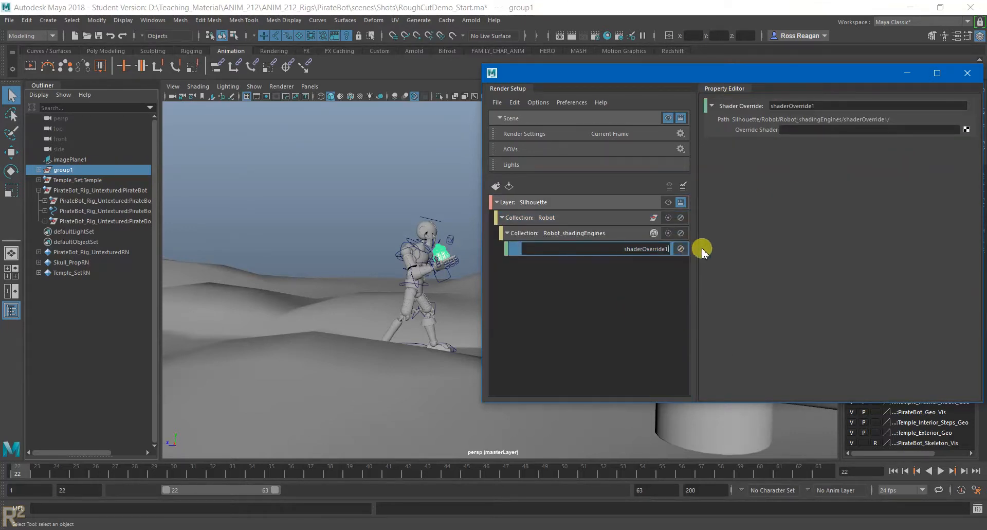
click(968, 129)
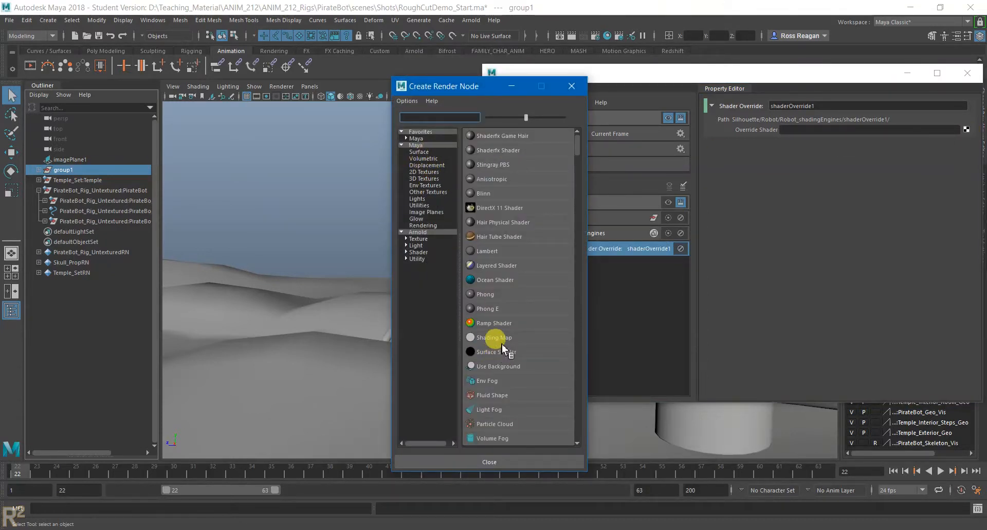
click(420, 151)
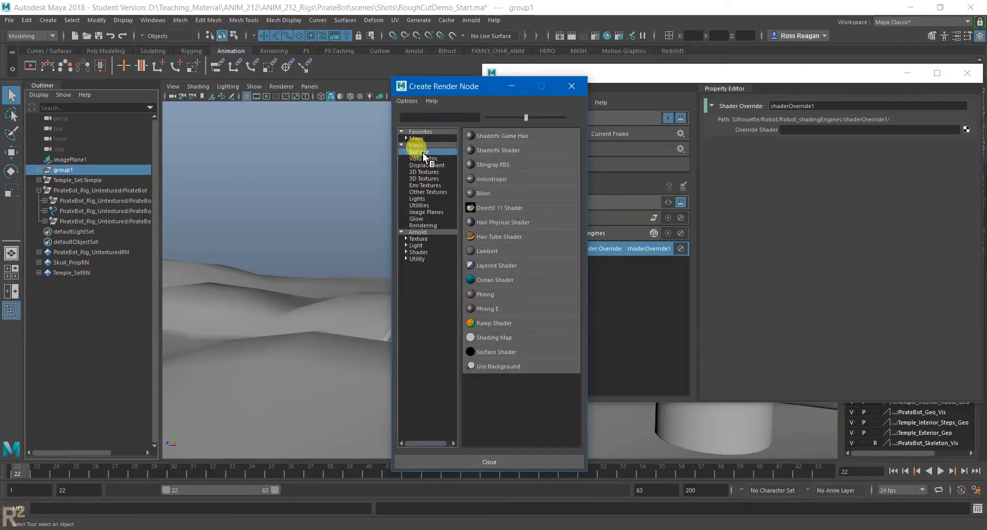
click(511, 352)
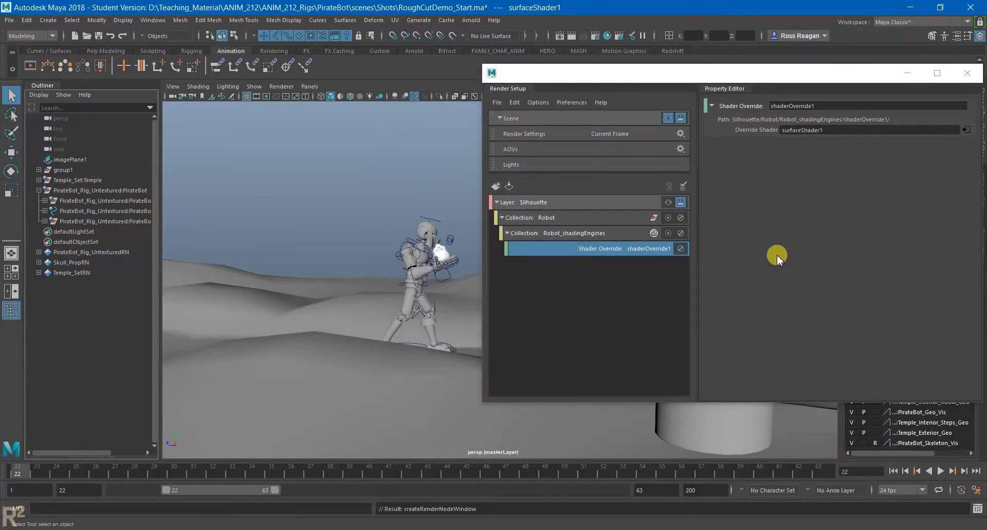
click(668, 201)
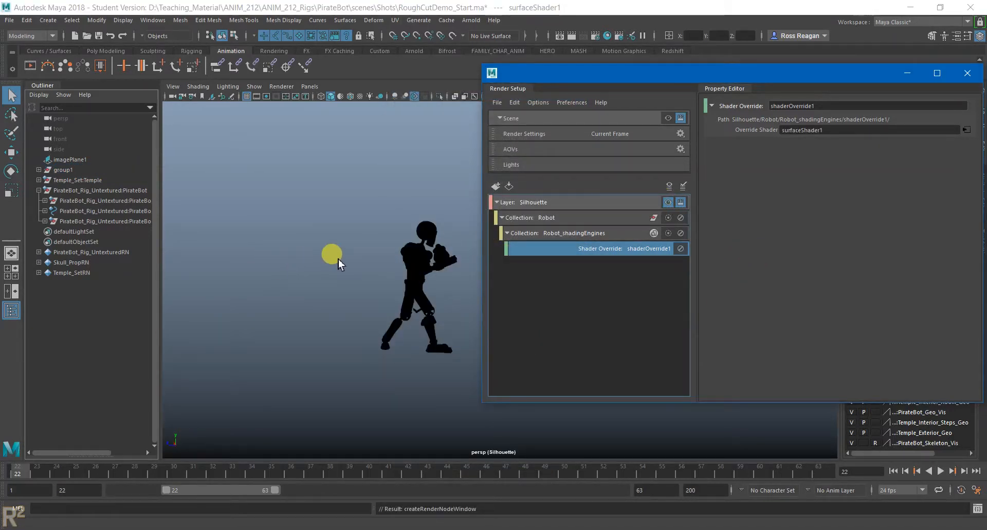
- Review the Silhouette layer's hierarchy, examining the Robot collection's members, its shading engines and the shader override
click(497, 202)
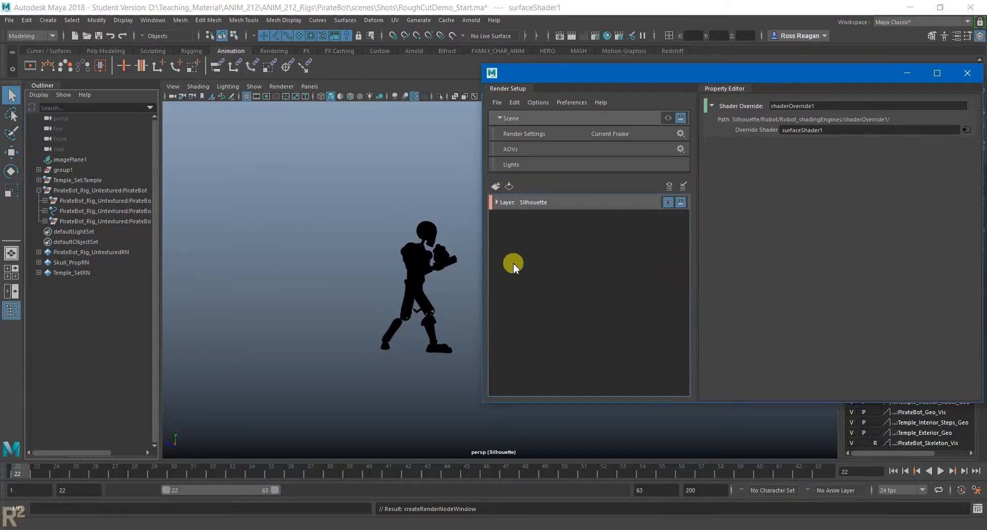
click(497, 201)
click(541, 217)
click(503, 217)
click(566, 221)
click(572, 242)
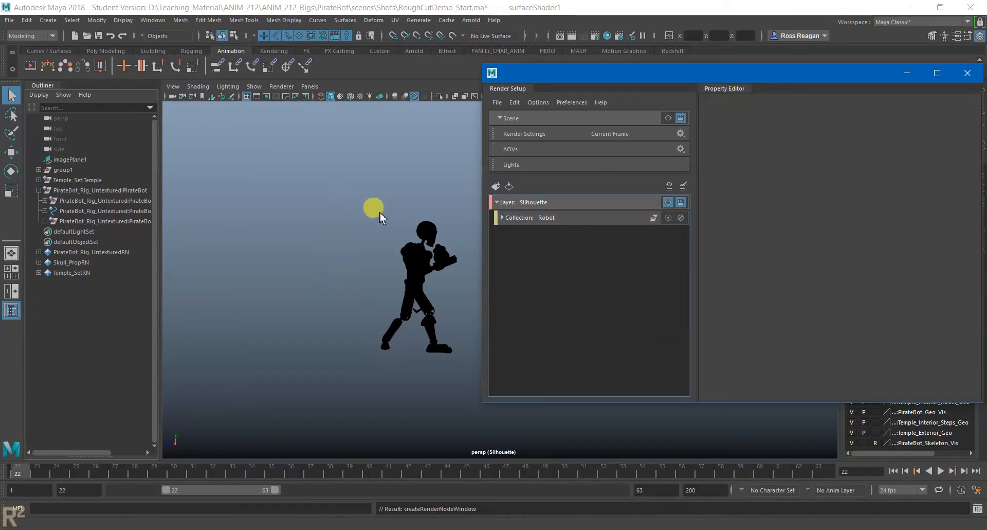
click(616, 220)
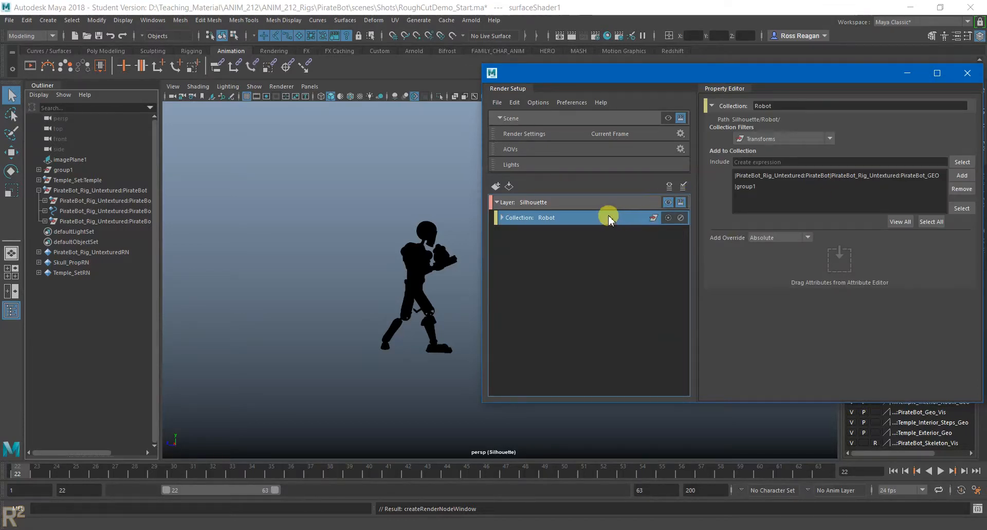
click(499, 220)
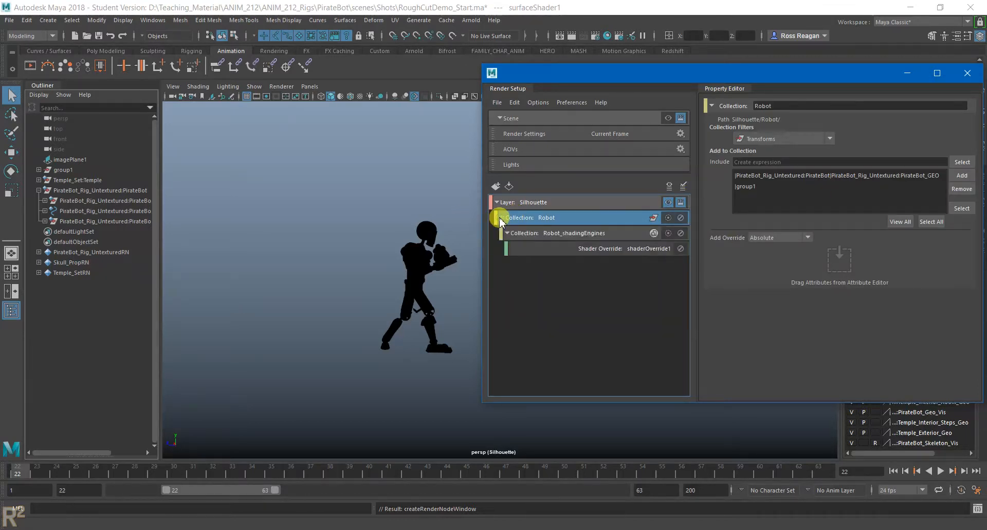
click(632, 231)
click(661, 248)
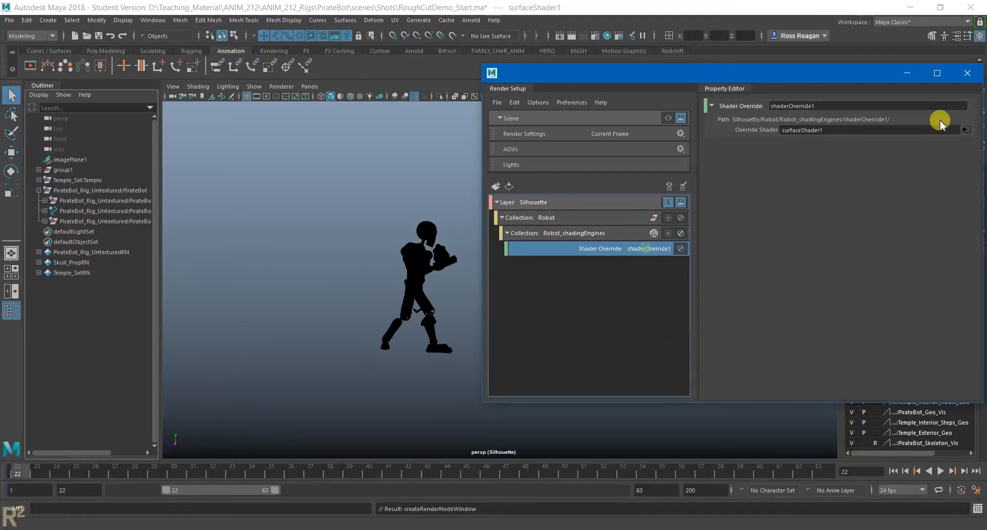
- Open the override's surface shader attributes, try yellow and red as the Out Color, and set it back to black
click(969, 130)
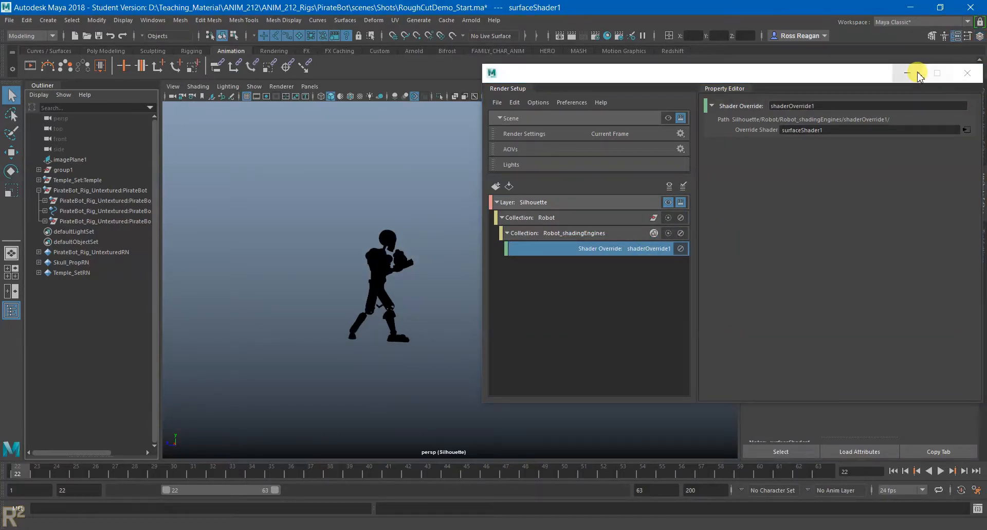
click(909, 72)
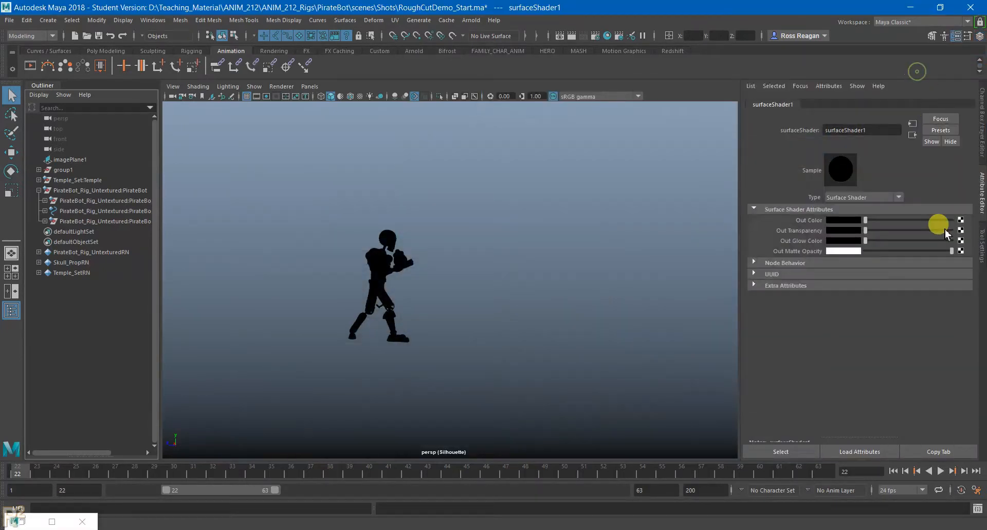
click(855, 220)
click(843, 195)
click(829, 193)
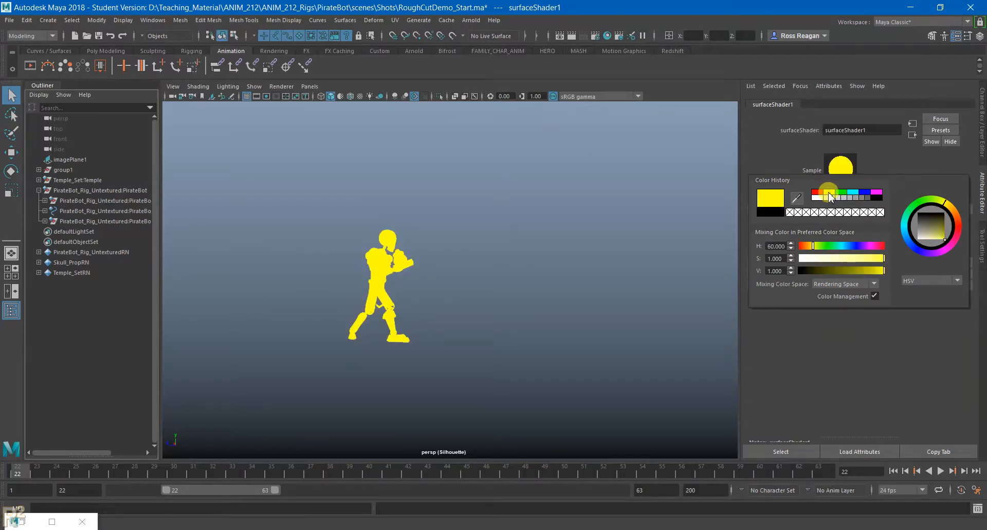
click(822, 193)
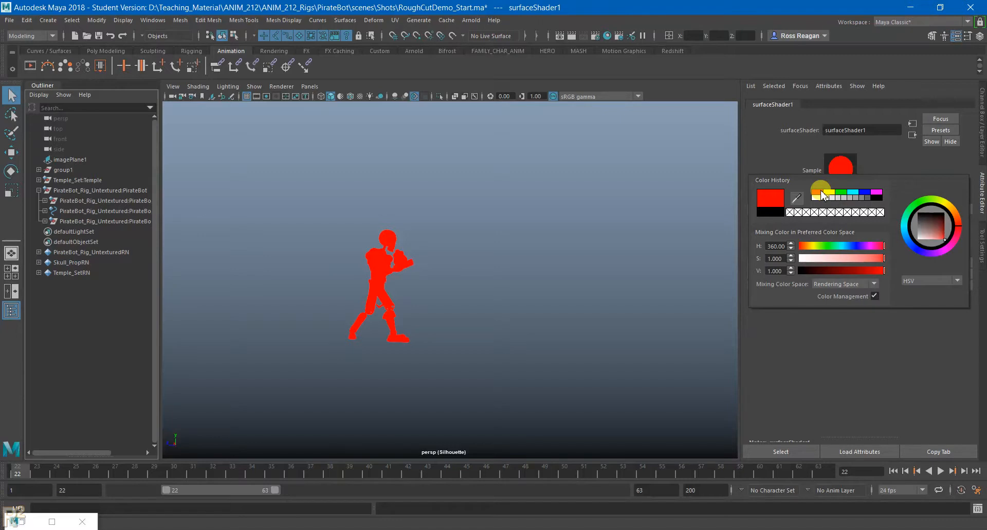
click(879, 198)
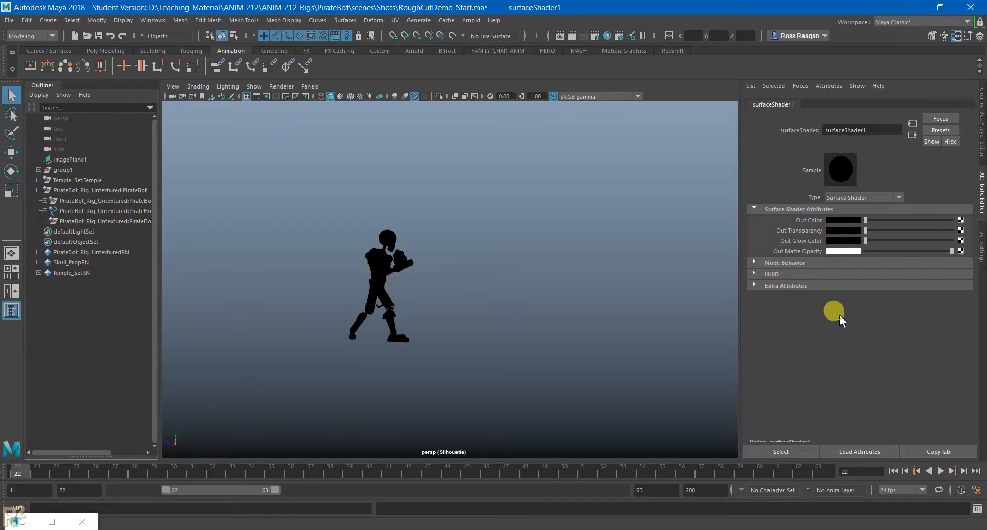
- Reopen Render Setup and toggle visibility repeatedly between the scene's master layer and the Silhouette layer to compare the PirateBot's pose
click(21, 521)
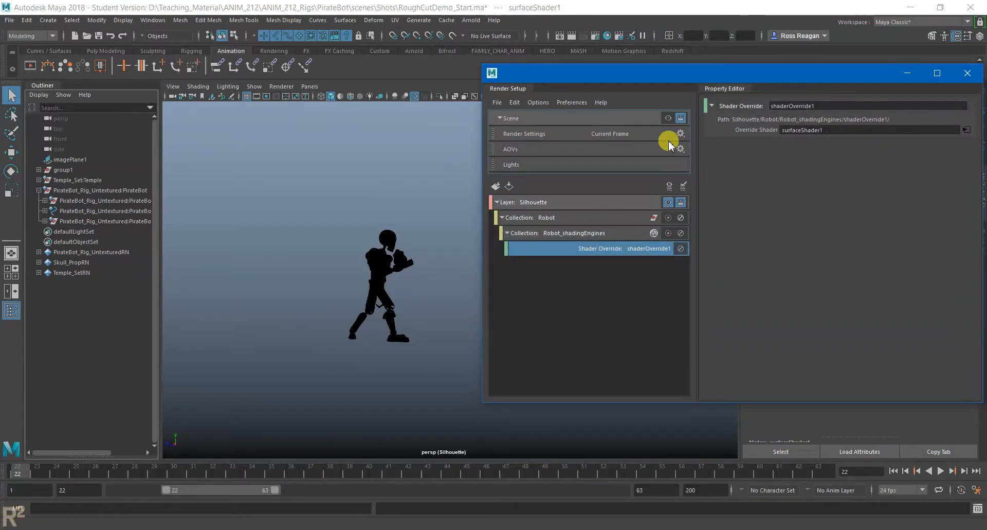
click(668, 118)
click(668, 202)
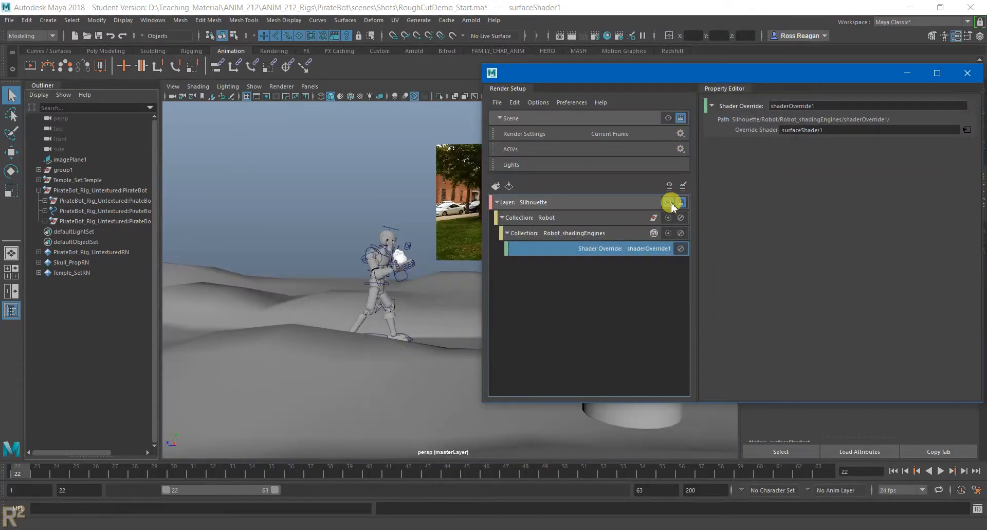
click(669, 118)
click(668, 202)
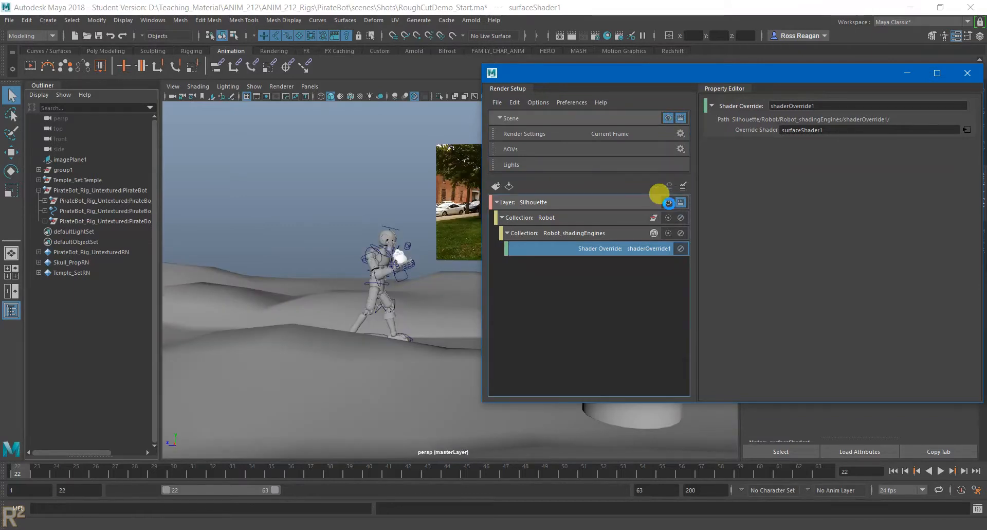
click(669, 118)
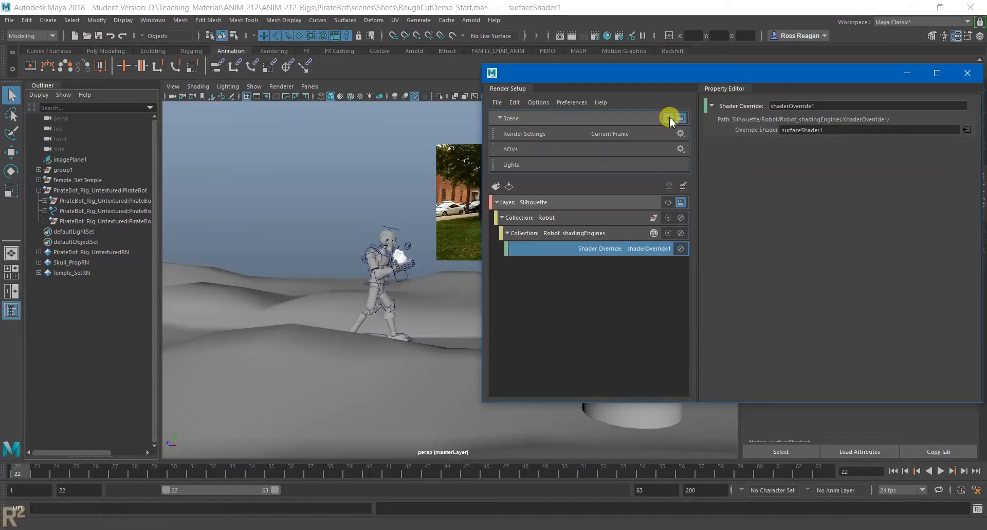
click(668, 201)
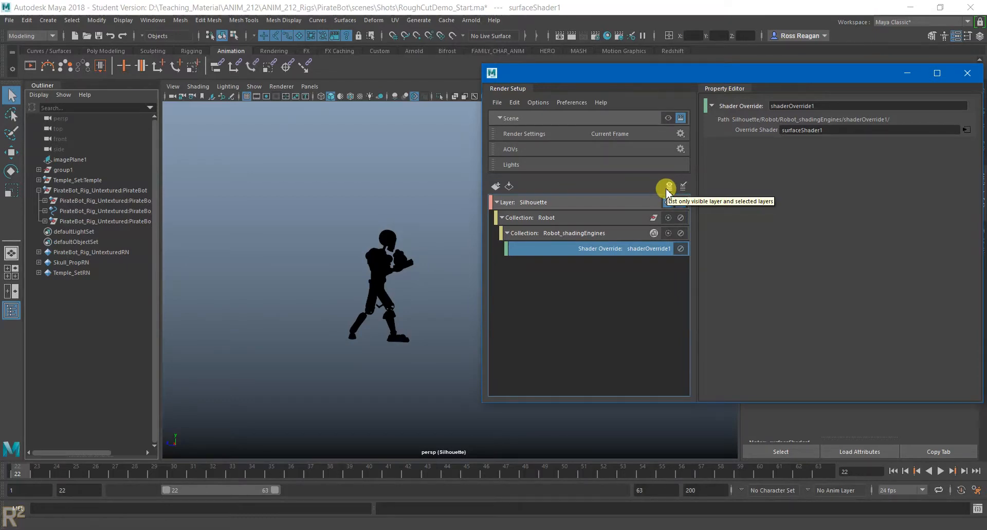
click(668, 118)
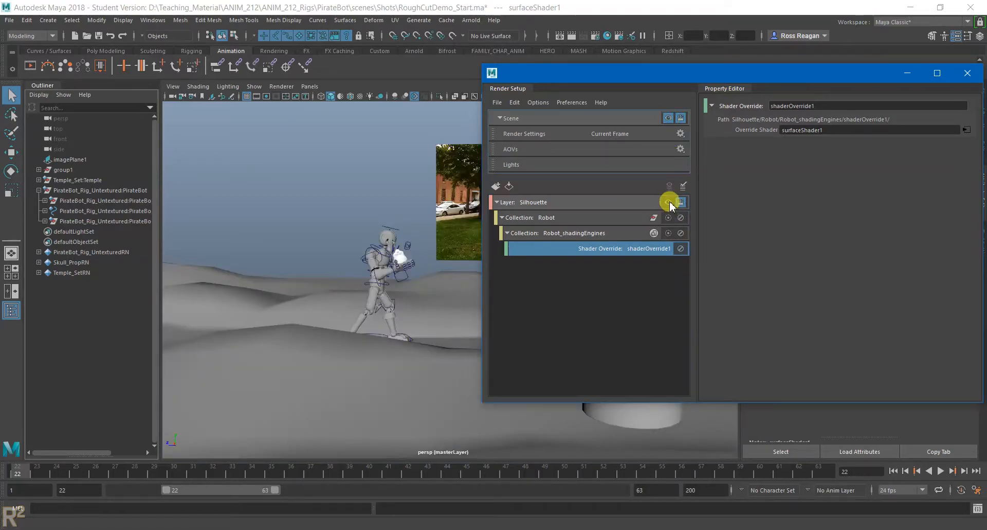
click(668, 202)
click(669, 118)
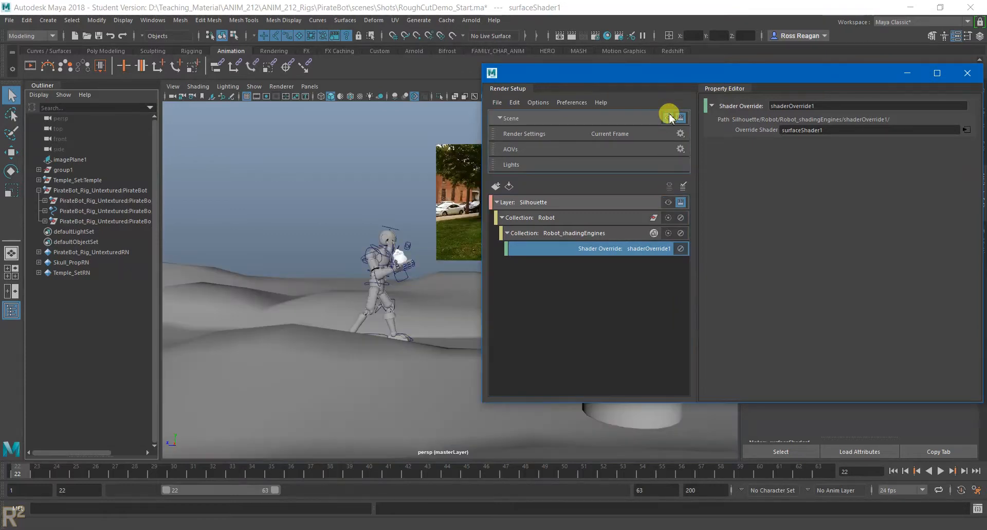
- Move Render Setup clear of the character, show the Silhouette layer once more, return to the master layer, and close Render Setup
drag(642, 75, 671, 132)
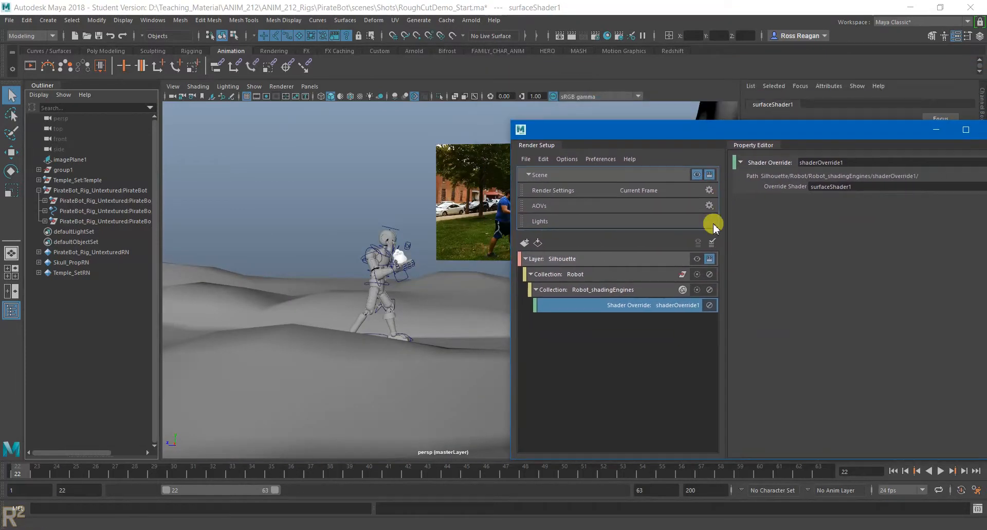
click(697, 258)
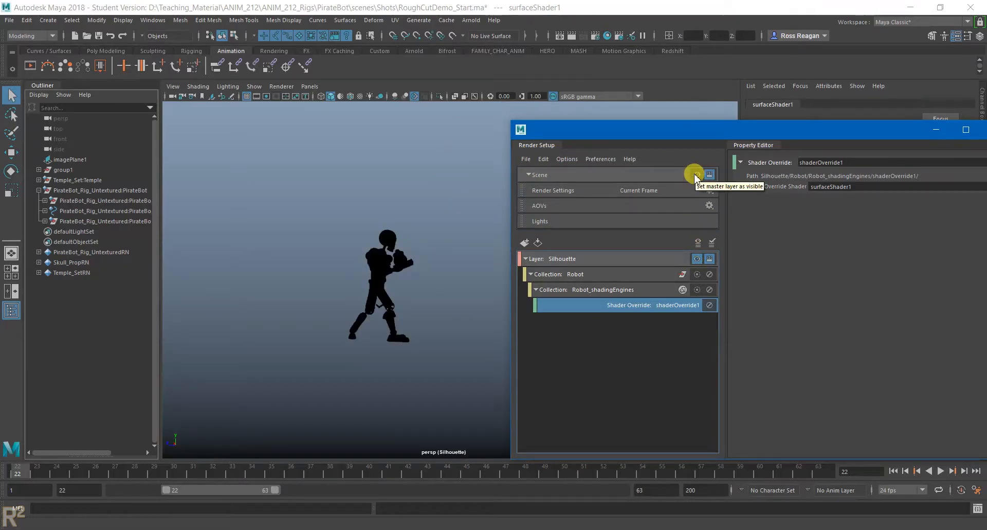
click(697, 175)
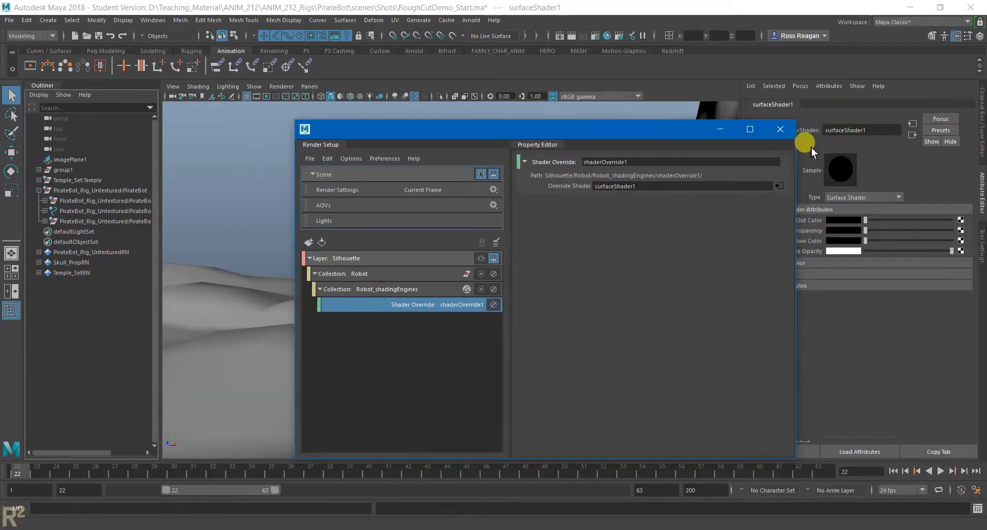
click(781, 128)
click(361, 166)
- Switch to the Week 07 Google Slides deck in Chrome and open slide 11 on line of action
mouse_move(468, 522)
click(488, 481)
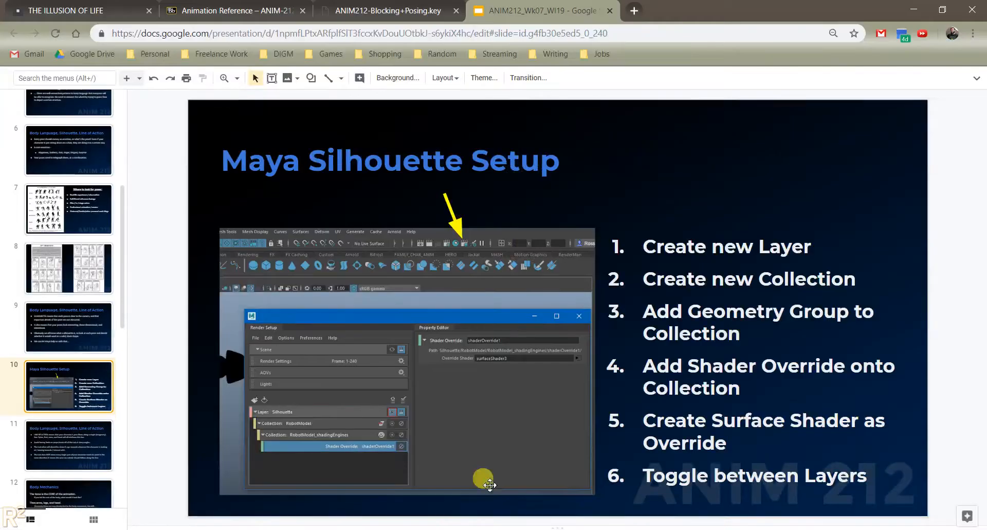
click(88, 445)
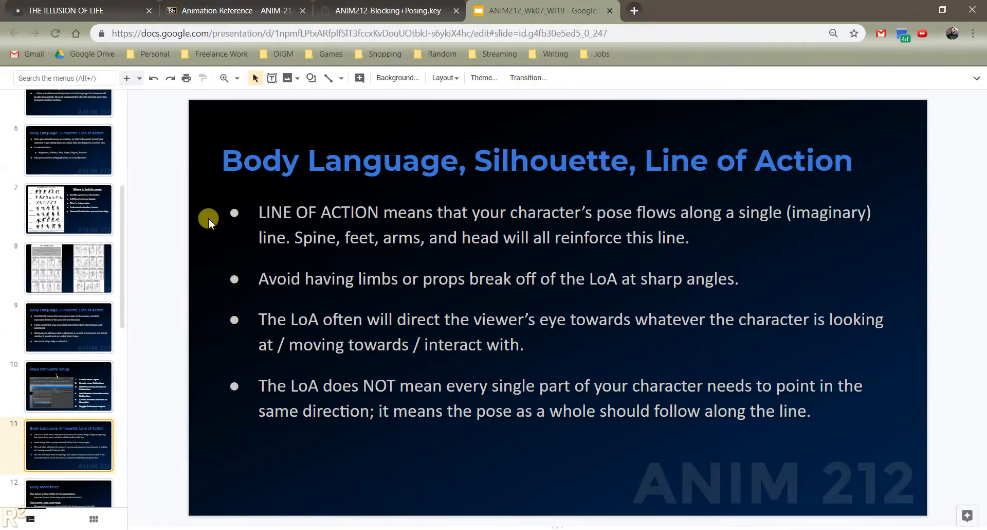
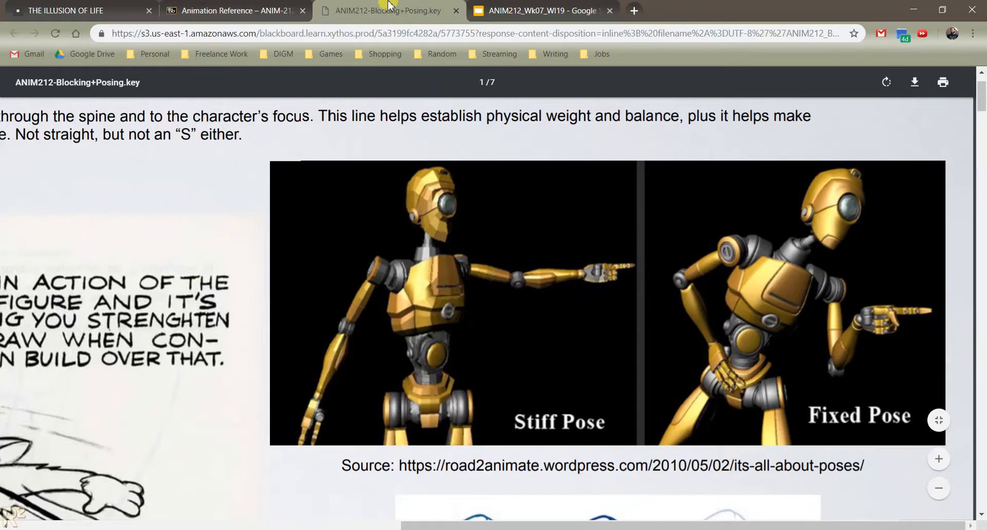
- Return to the Week 07 slide deck, look at slide 12 on body mechanics, and go back to slide 11
click(568, 5)
scroll(100, 440, down, 1)
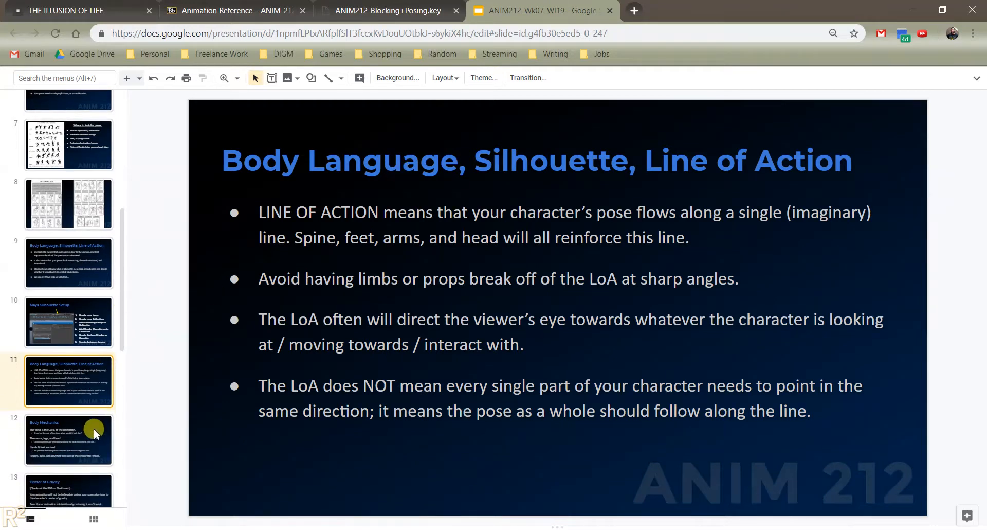
click(95, 430)
click(95, 381)
- Switch to Maya, move the timeline to frame 47, and bring the PirateBot's pose closer in the perspective view
click(683, 500)
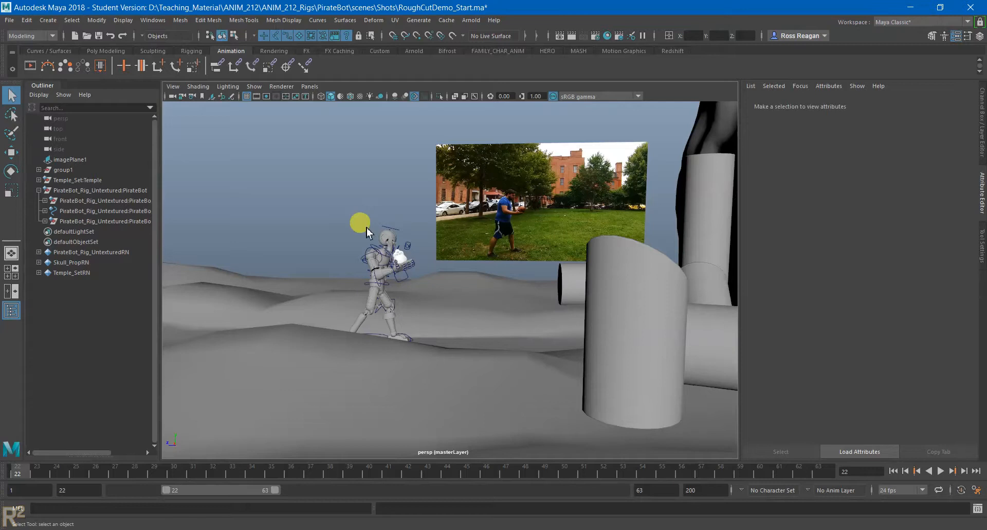
drag(194, 470, 454, 470)
alt+right_drag(457, 284, 574, 343)
drag(394, 469, 506, 468)
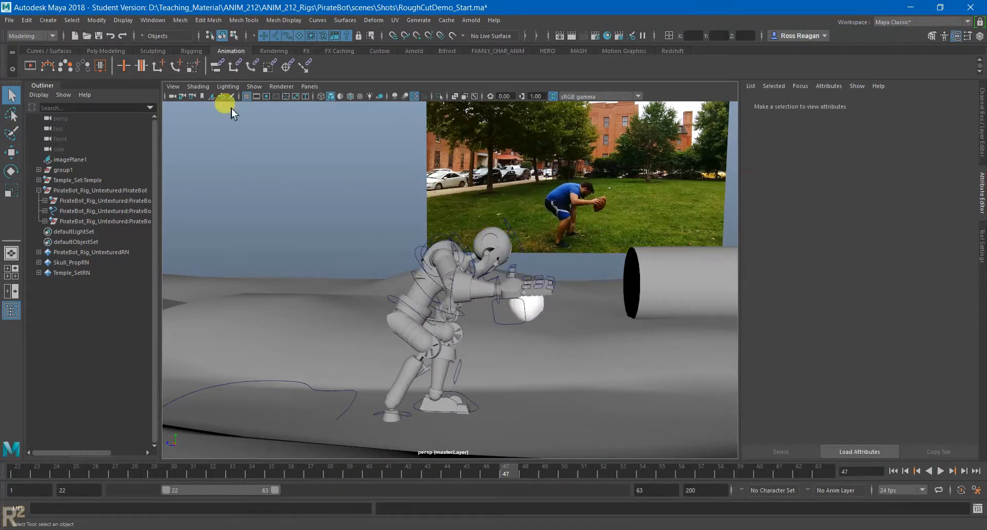
- Activate the Grease Pencil camera tool for the perspective view
click(174, 87)
mouse_move(196, 303)
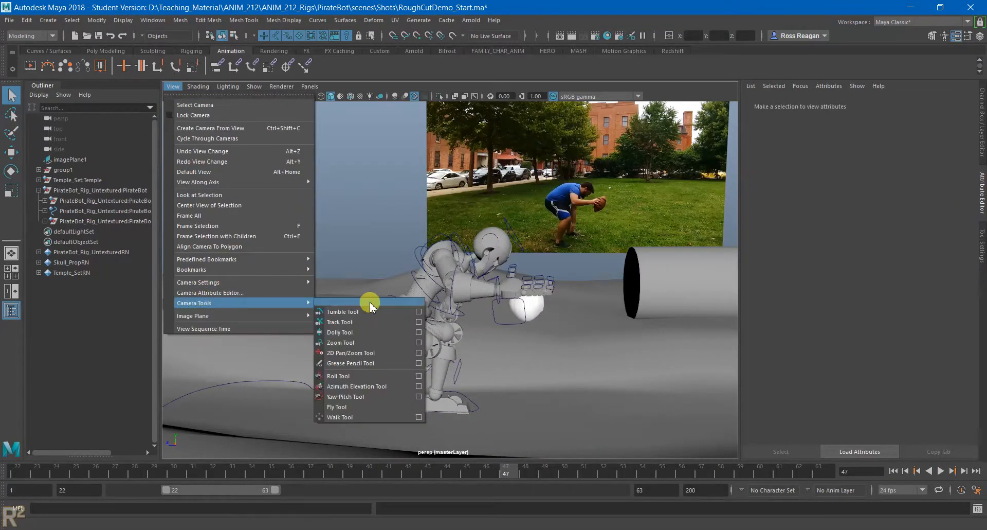
click(365, 363)
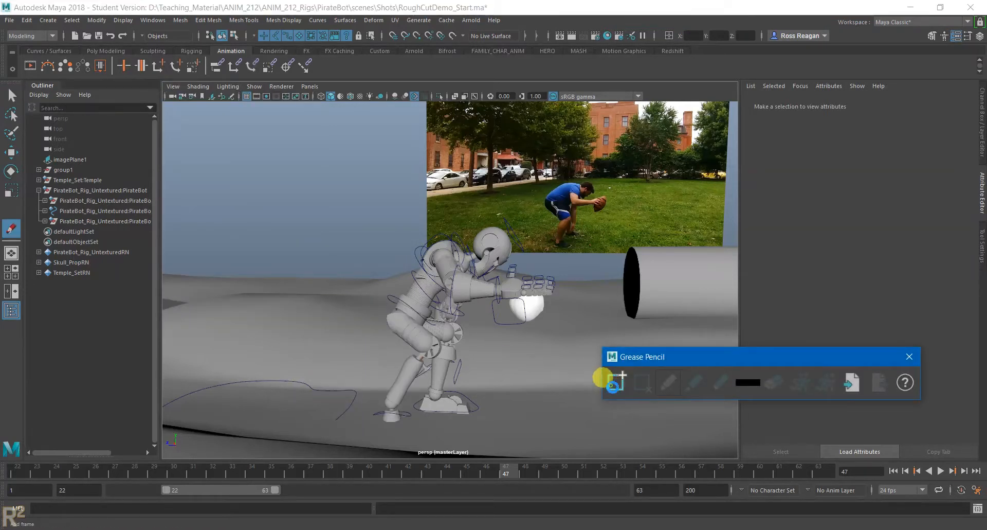
- Try adding a Grease Pencil frame at frame 47, and remove it again
click(612, 380)
click(550, 220)
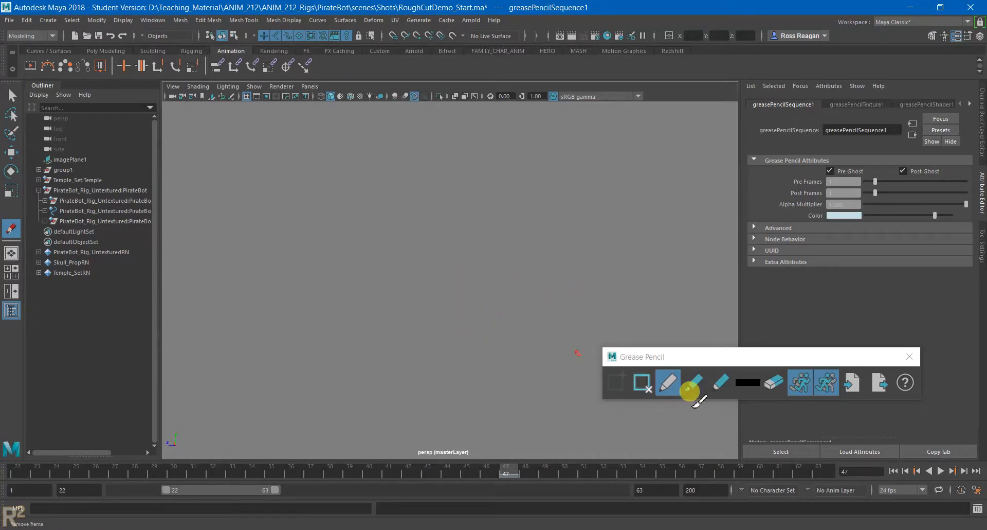
click(643, 382)
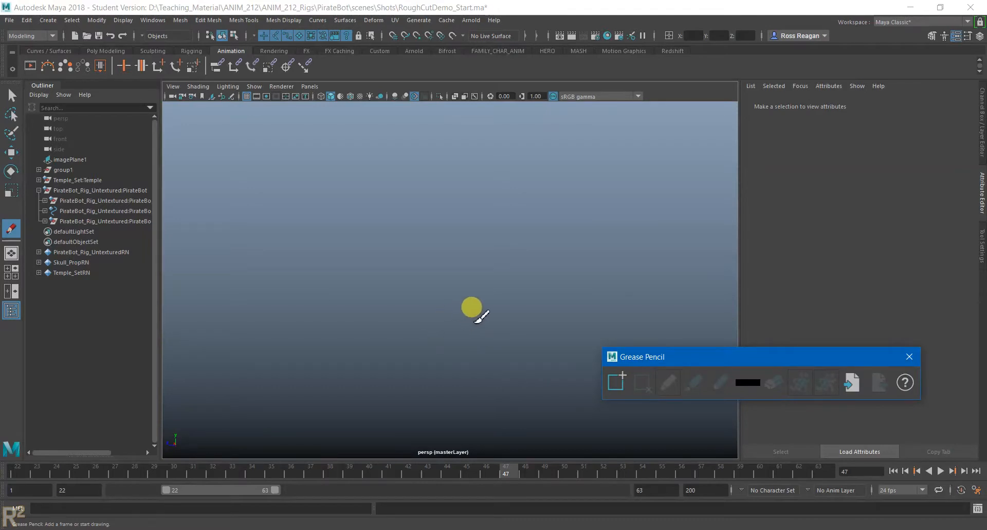
- Show the Channel Box, leave the Grease Pencil tool, select the perspective camera, and set its Translate X, Y and Z to 0
click(980, 154)
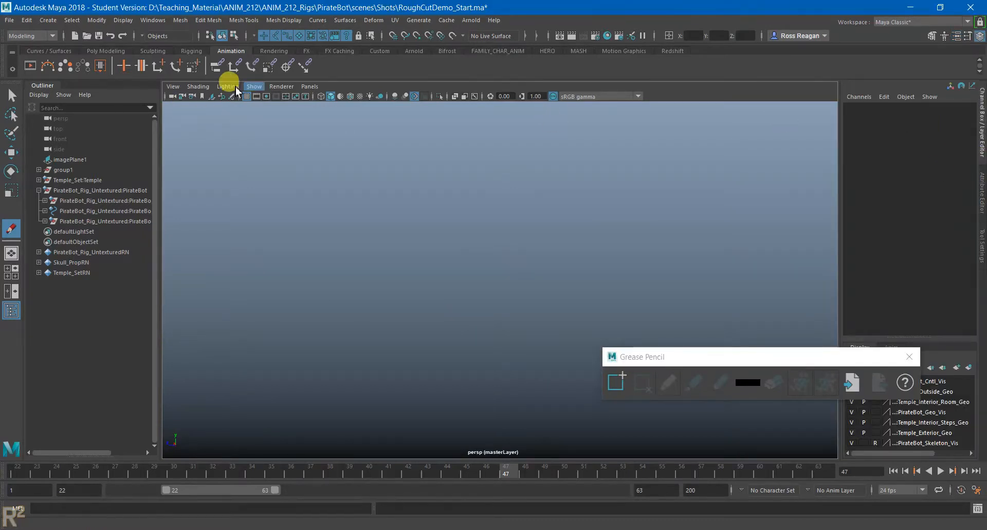
key(q)
click(166, 96)
click(170, 98)
click(170, 97)
click(171, 97)
click(171, 97)
click(167, 97)
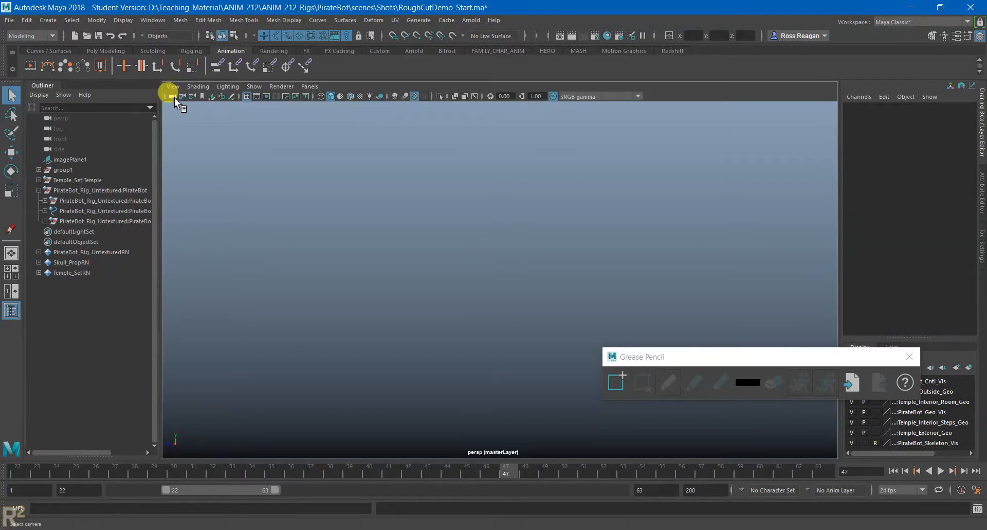
click(171, 96)
drag(952, 115, 965, 133)
text(0)
key(Return)
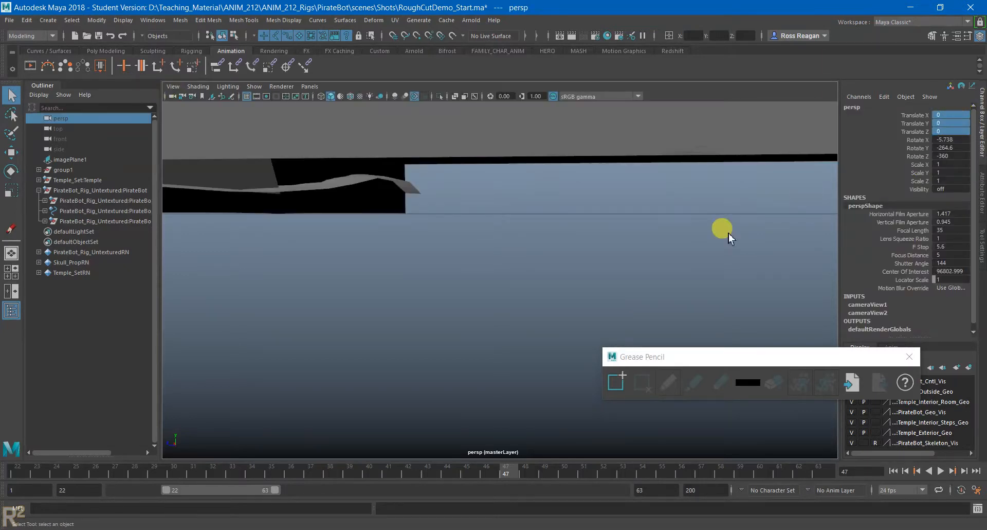
- Frame the temple set's ground and bring the PirateBot and its reference image back into the perspective view
alt+middle_drag(635, 226, 579, 226)
scroll(634, 260, down, 3)
scroll(630, 264, up, 3)
key(a)
alt+drag(520, 342, 437, 375)
click(435, 371)
key(f)
alt+drag(581, 327, 520, 293)
scroll(509, 290, up, 7)
alt+middle_drag(674, 329, 596, 323)
alt+drag(595, 323, 577, 357)
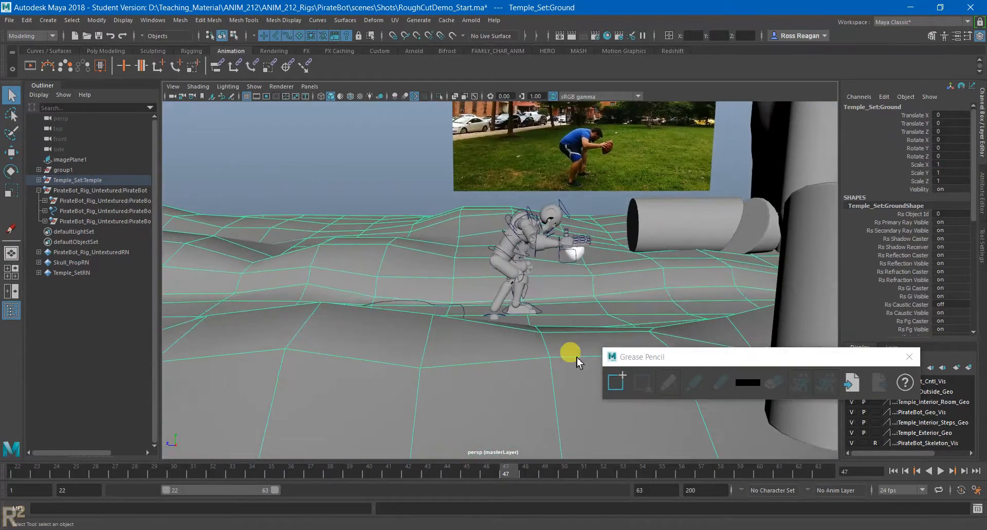
- Try adding a Grease Pencil frame at frame 47 again, check the perspective camera's values, and delete the frame
click(615, 387)
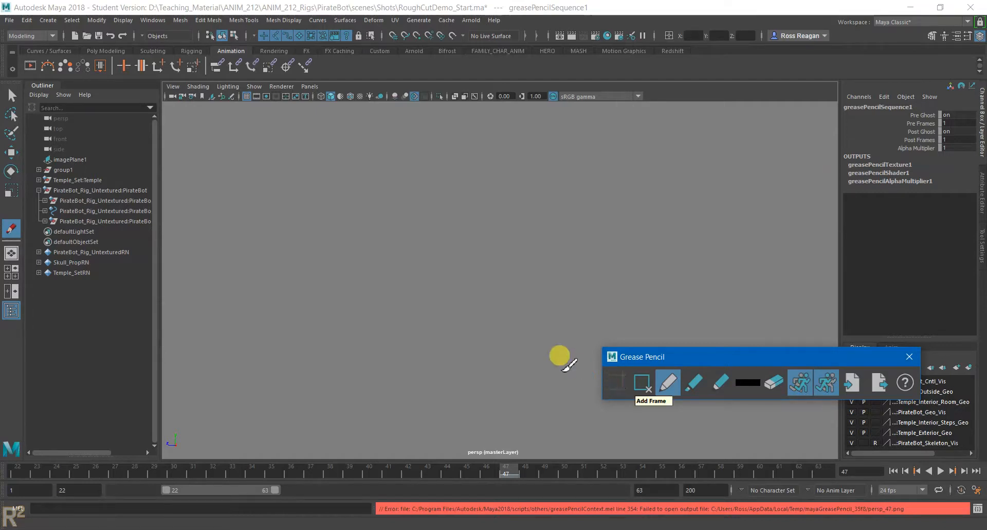
click(172, 96)
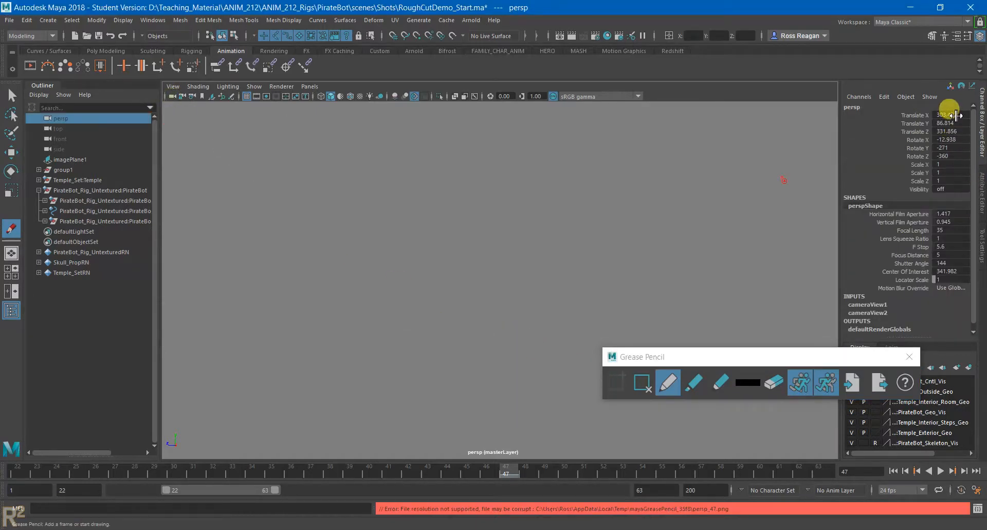
mouse_move(645, 253)
alt+right_down()
mouse_move(595, 295)
mouse_move(481, 295)
alt+right_up()
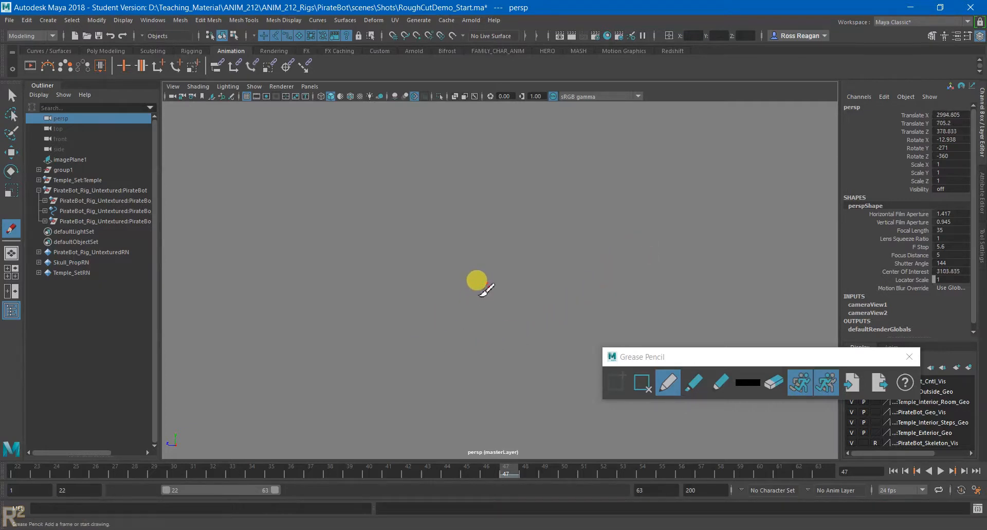
alt+drag(482, 292, 703, 270)
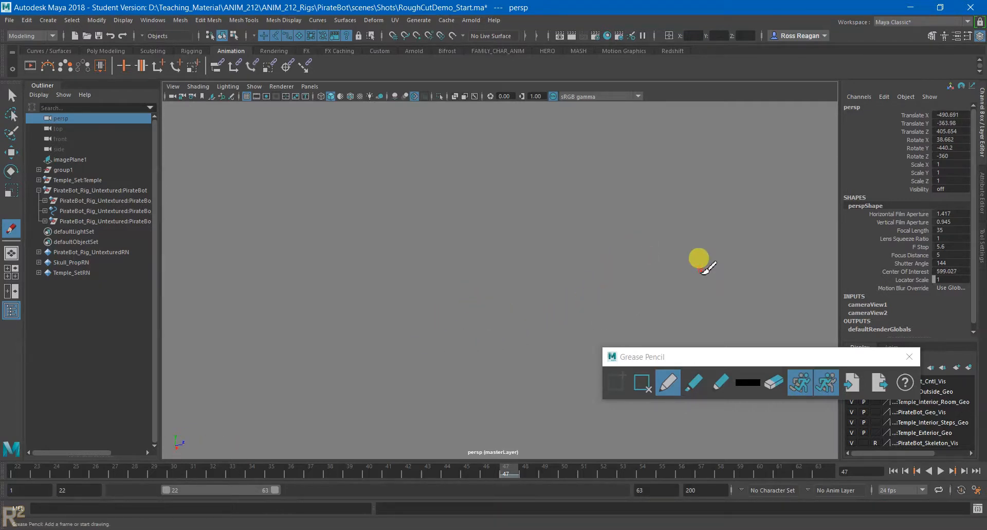
click(643, 383)
- Move the timeline to frame 48 and adjust the perspective view around the PirateBot
mouse_move(498, 303)
alt+mouse_down()
mouse_move(448, 326)
mouse_move(311, 340)
alt+mouse_up()
alt+right_drag(466, 315, 490, 314)
alt+drag(490, 314, 466, 328)
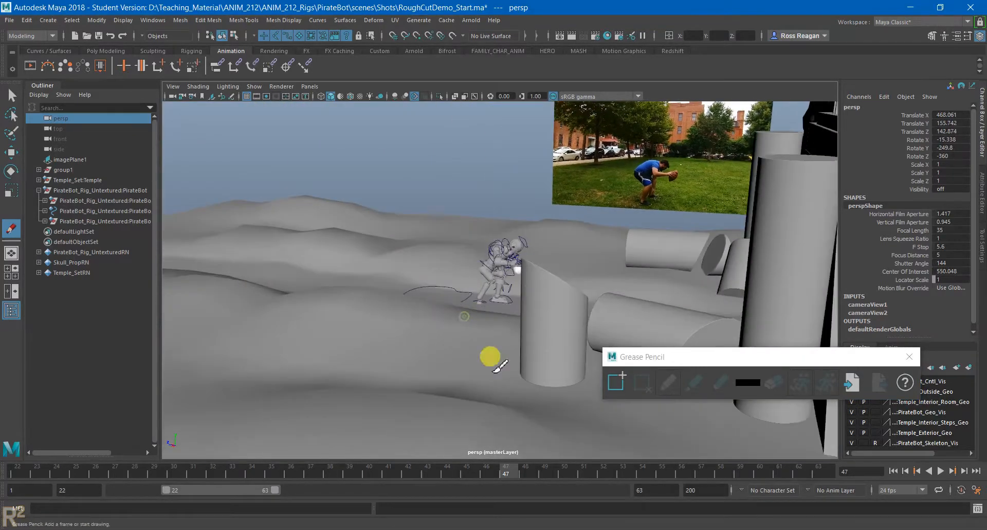
drag(415, 468, 524, 469)
alt+drag(396, 320, 437, 301)
alt+right_drag(420, 314, 499, 316)
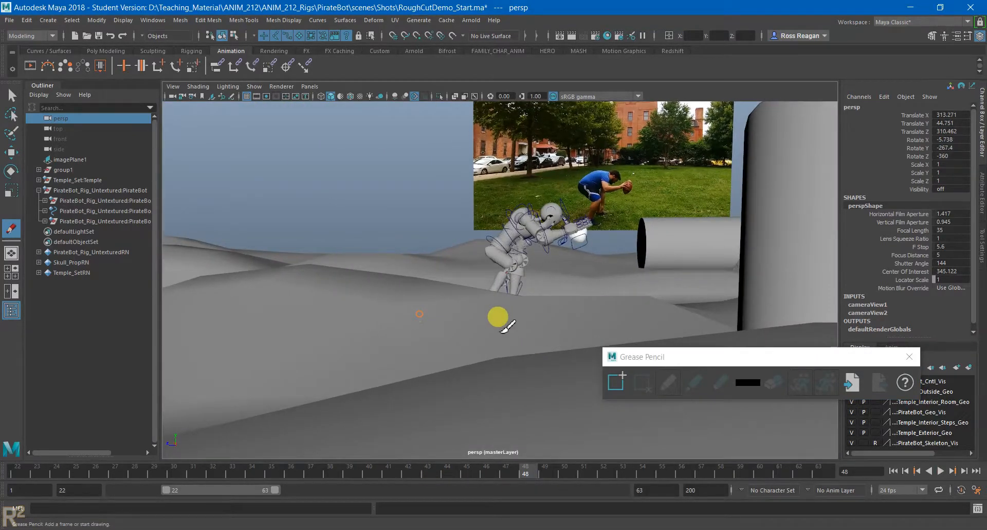
alt+drag(506, 325, 462, 298)
- Create a new camera, look through it, and frame the PirateBot together with the reference image
click(48, 20)
mouse_move(82, 87)
click(195, 91)
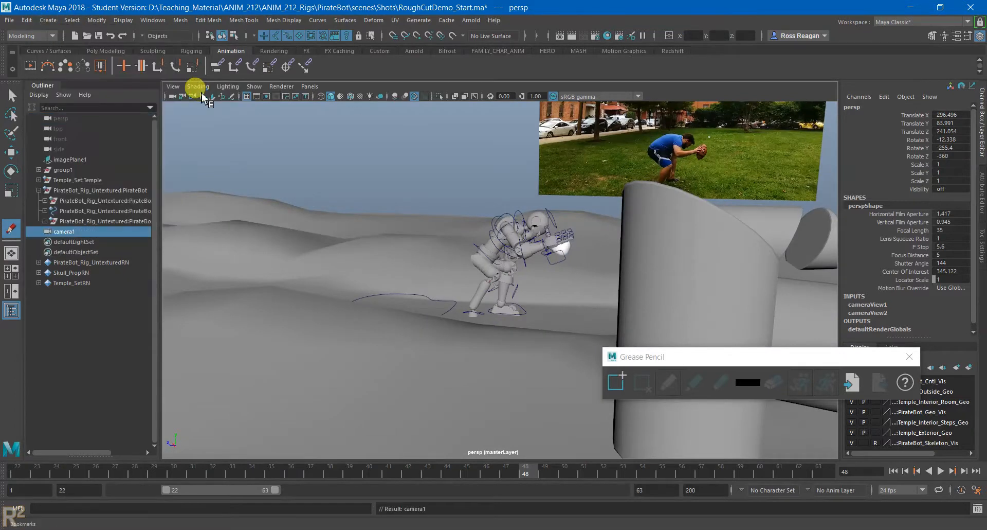
click(314, 87)
mouse_move(329, 102)
click(430, 109)
scroll(491, 264, down, 15)
alt+middle_drag(535, 221, 538, 410)
mouse_move(558, 331)
alt+mouse_down()
mouse_move(502, 345)
mouse_move(397, 298)
mouse_move(514, 245)
mouse_move(437, 242)
mouse_move(577, 203)
mouse_move(527, 273)
mouse_move(612, 283)
mouse_move(552, 306)
mouse_move(483, 300)
mouse_move(566, 309)
alt+mouse_up()
- Add a Grease Pencil frame at frame 48 for the new camera, make a test dab beside the PirateBot, and undo it
click(616, 382)
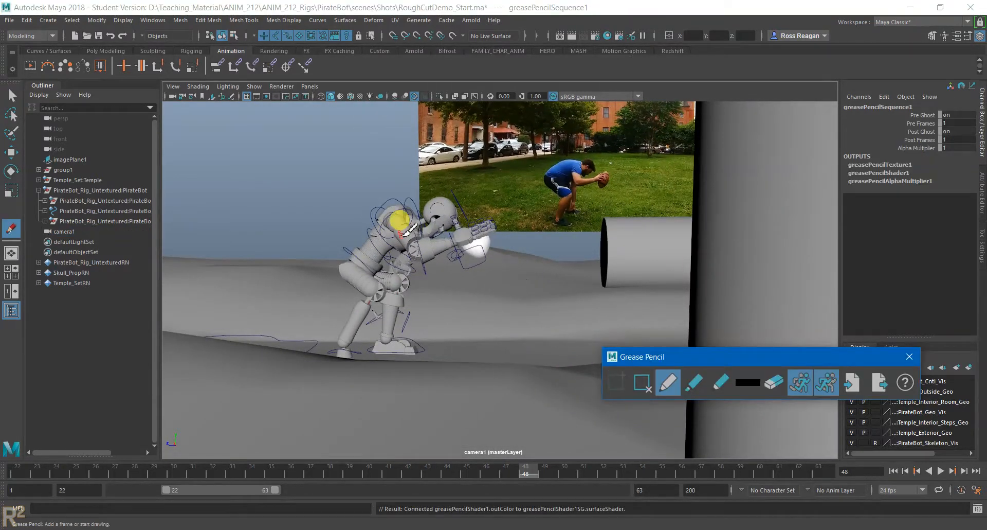
click(362, 139)
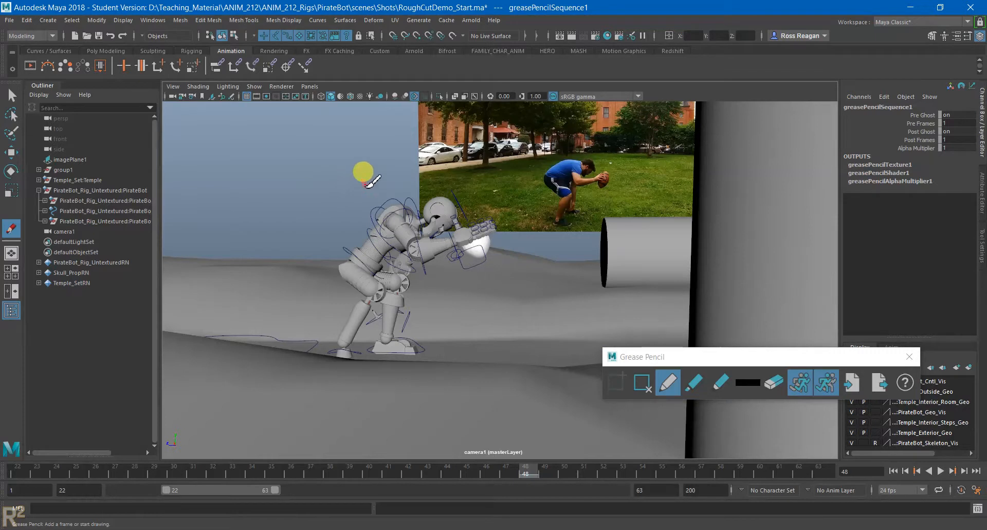
alt+middle_drag(437, 308, 465, 330)
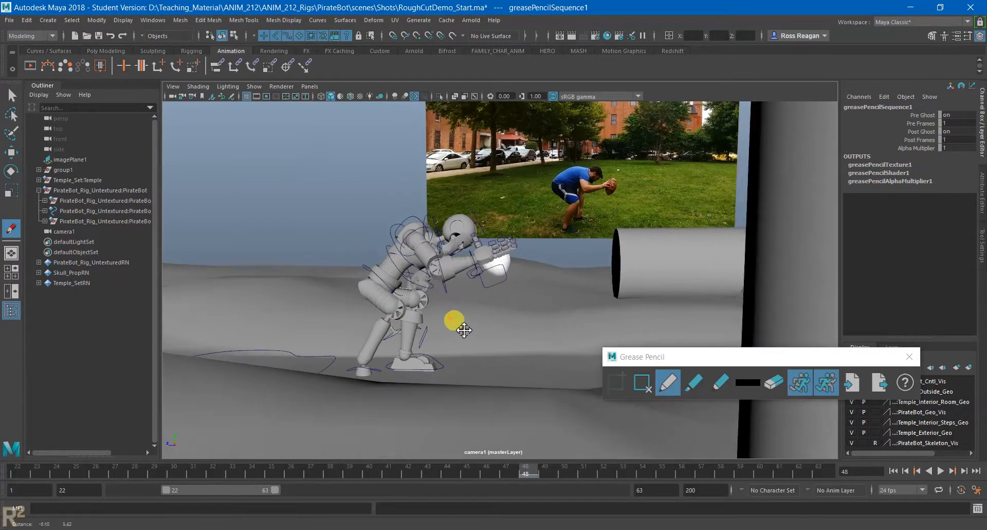
alt+drag(460, 316, 451, 318)
click(384, 227)
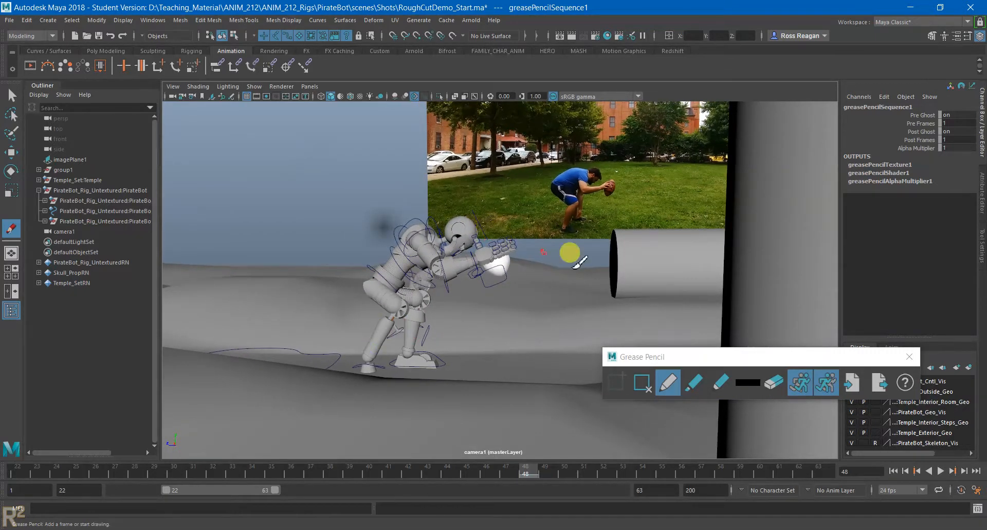
key(ctrl+z)
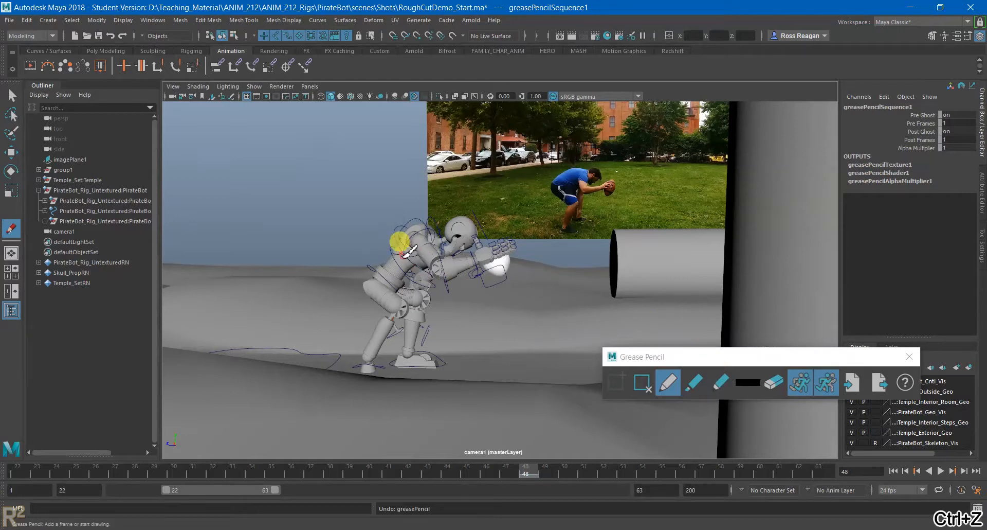
- Add the Grease Pencil frame at frame 48 again, move the Grease Pencil window higher, and set the drawing color to magenta
click(610, 383)
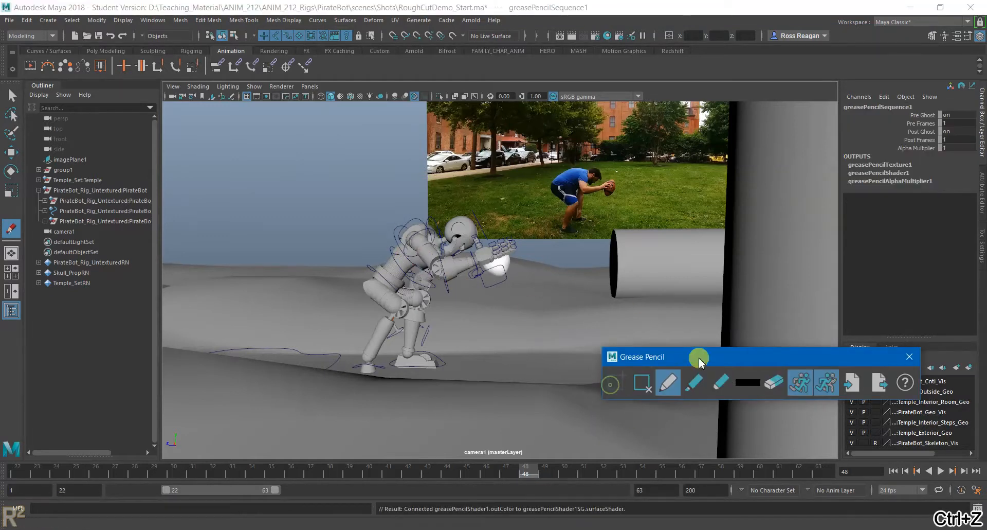
drag(699, 360, 700, 202)
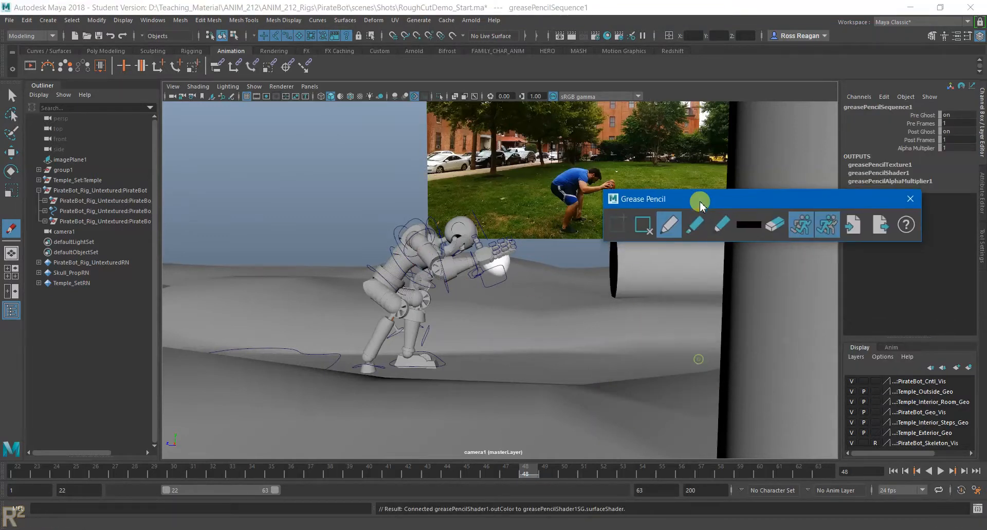
click(760, 230)
click(755, 221)
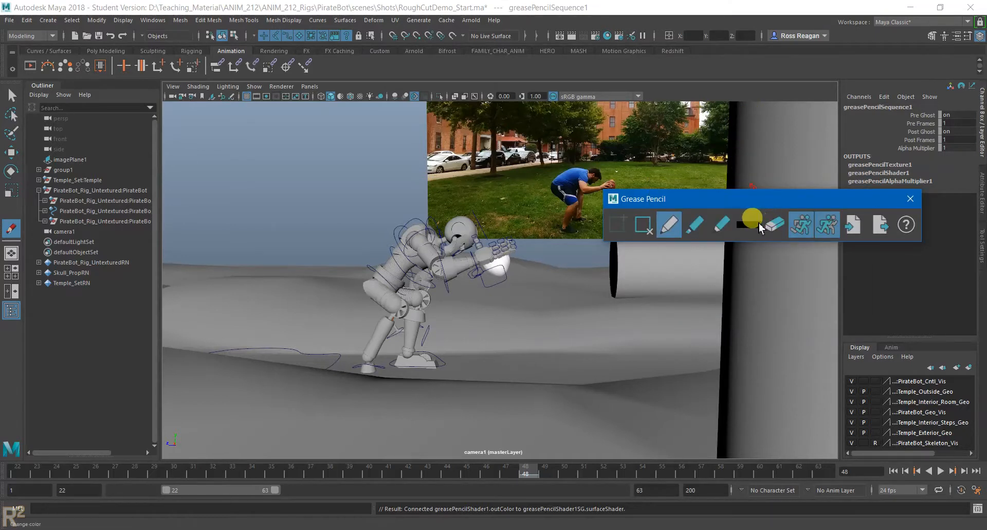
click(759, 229)
click(769, 196)
click(771, 196)
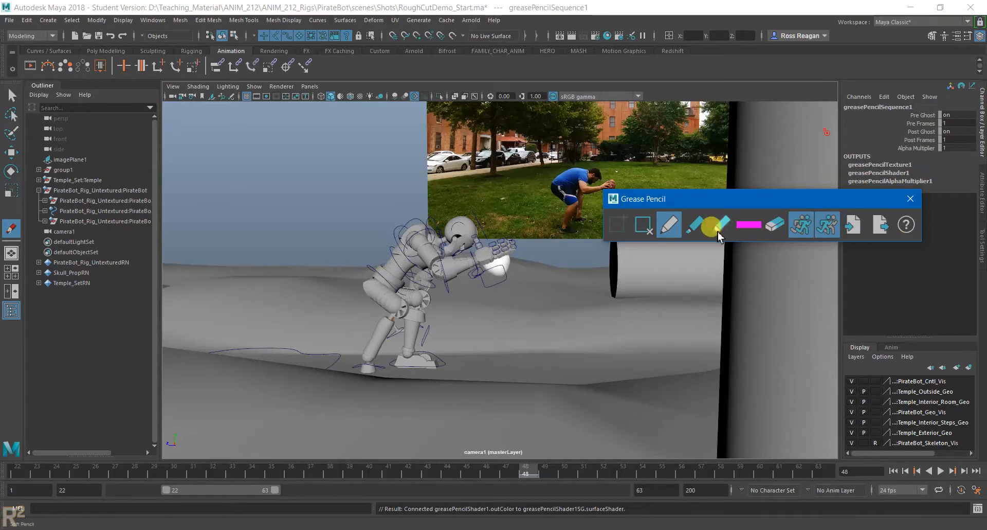
- Try drawing on the PirateBot with the magenta Soft Pencil, and undo the strokes
click(720, 226)
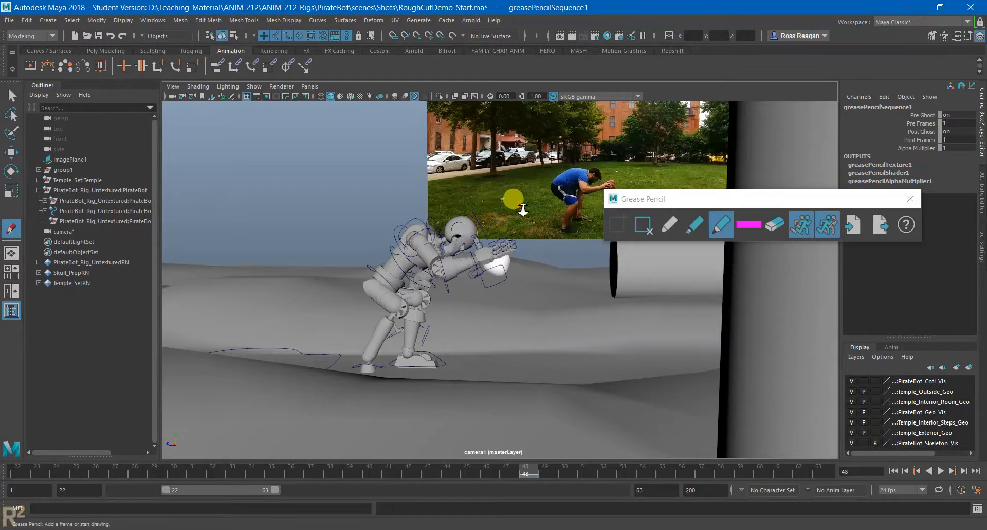
alt+right_drag(513, 215, 404, 269)
alt+drag(403, 269, 421, 279)
drag(405, 312, 469, 260)
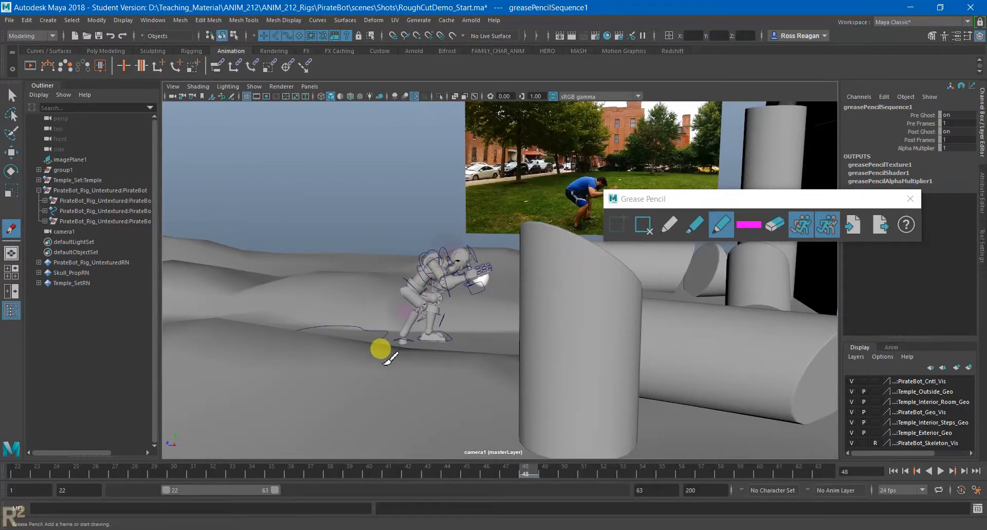
alt+right_drag(326, 340, 489, 344)
key(ctrl+z)
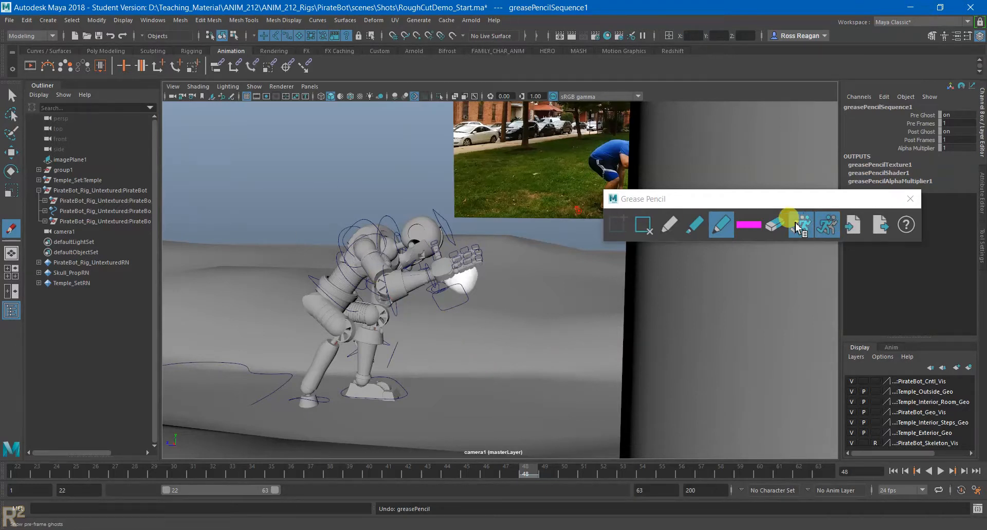
- Move the Grease Pencil window aside, open the Grease Pencil tool's options, and reset the tool to its defaults
drag(634, 198, 606, 193)
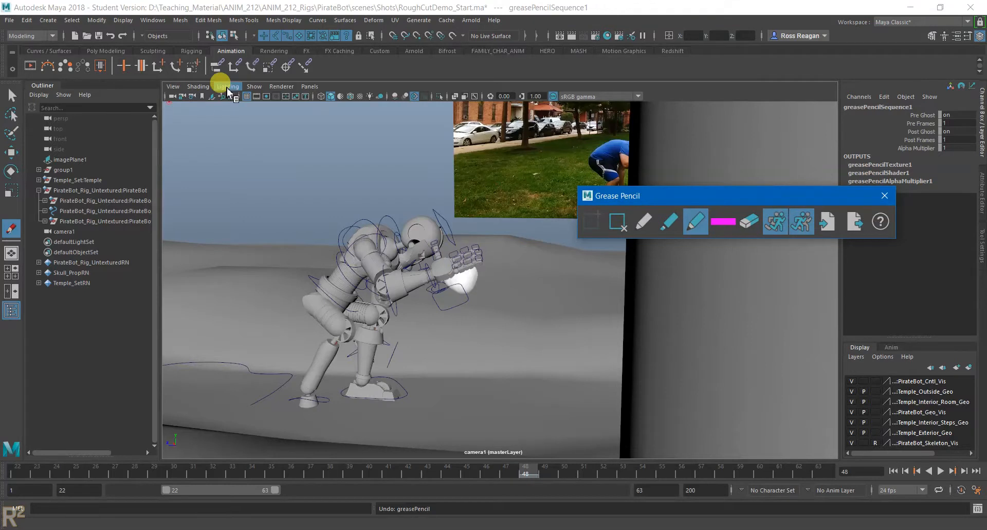
click(228, 88)
click(174, 86)
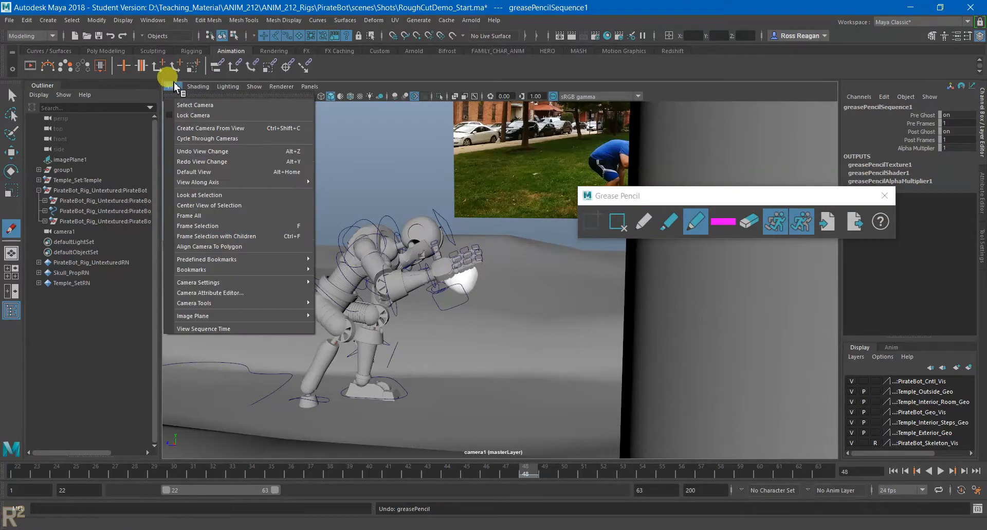
mouse_move(291, 270)
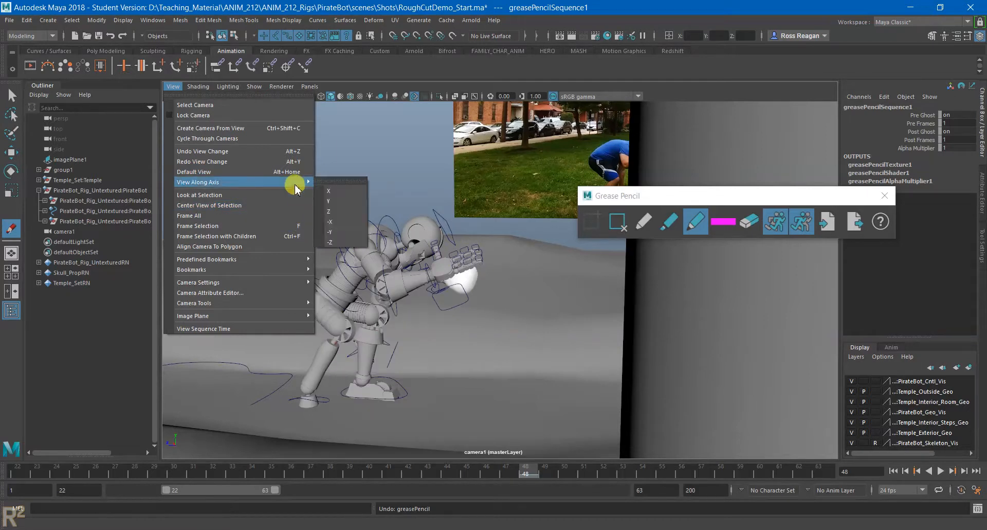
mouse_move(305, 303)
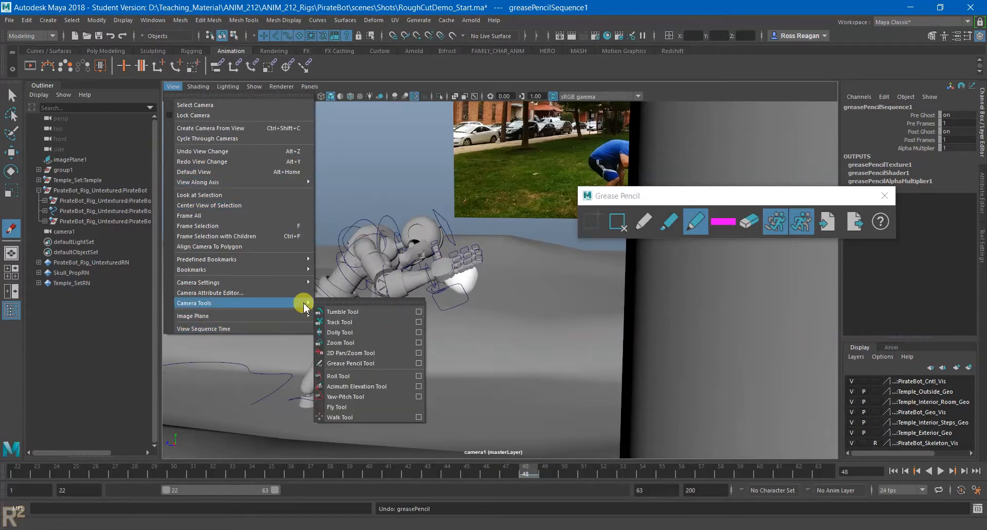
click(419, 363)
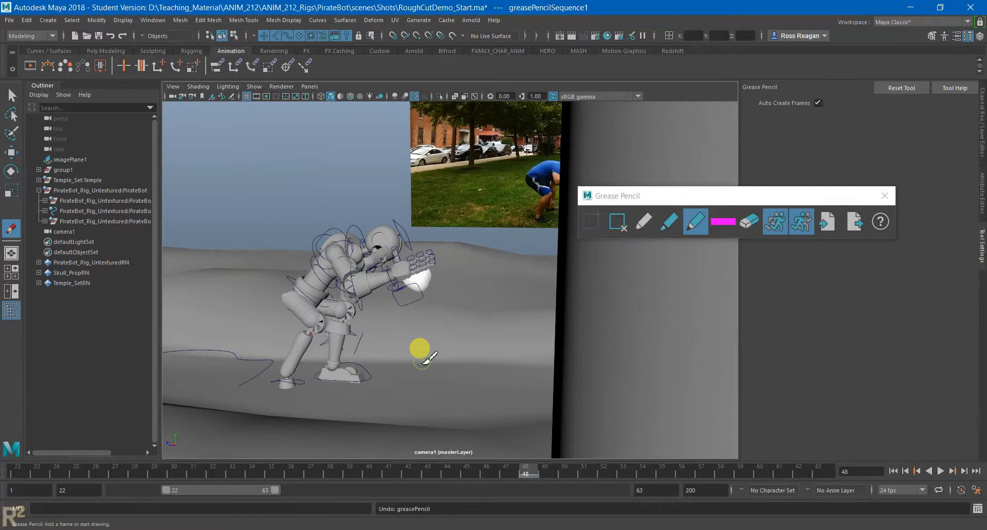
click(905, 89)
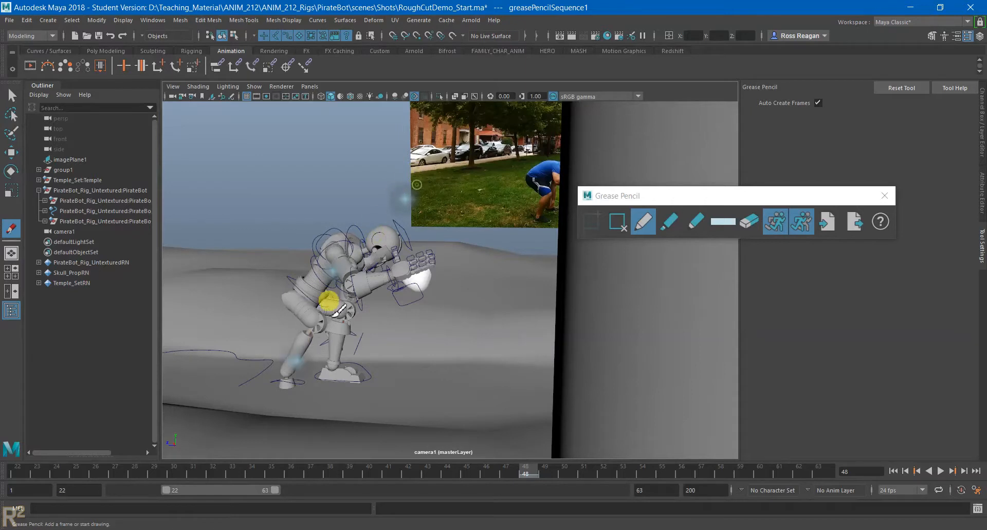
- Try drawing a light blue line of action over the PirateBot with the Pencil at frame 48
alt+right_drag(401, 301, 315, 293)
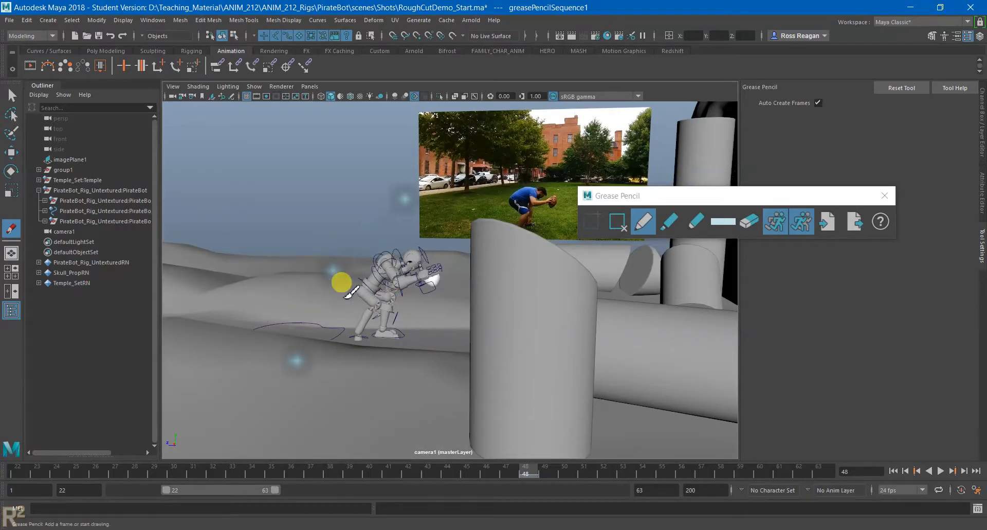
alt+right_drag(362, 253, 368, 264)
mouse_move(342, 318)
mouse_down()
mouse_move(460, 166)
mouse_move(371, 359)
mouse_up()
alt+right_drag(346, 356, 590, 362)
alt+middle_drag(360, 361, 463, 318)
mouse_move(334, 396)
mouse_down()
mouse_move(480, 150)
mouse_move(379, 281)
mouse_up()
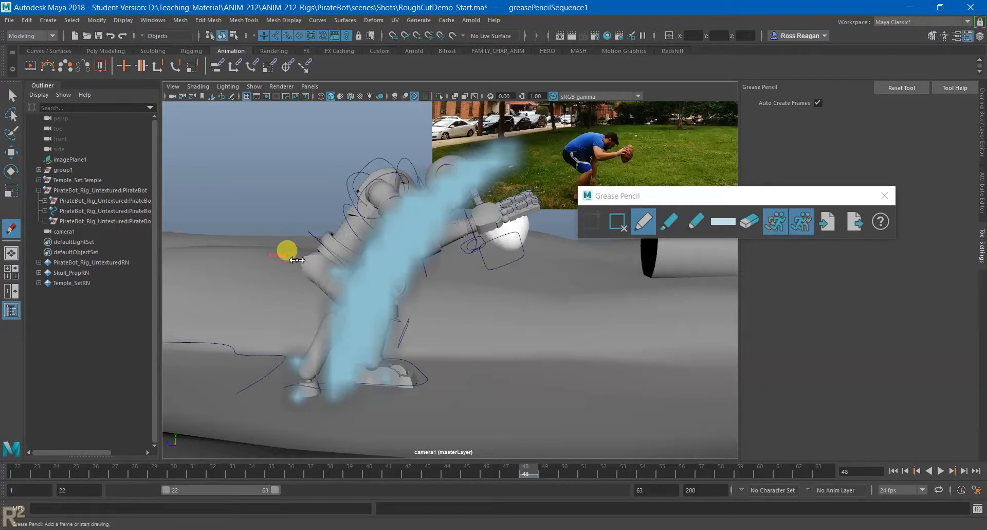
drag(389, 175, 335, 223)
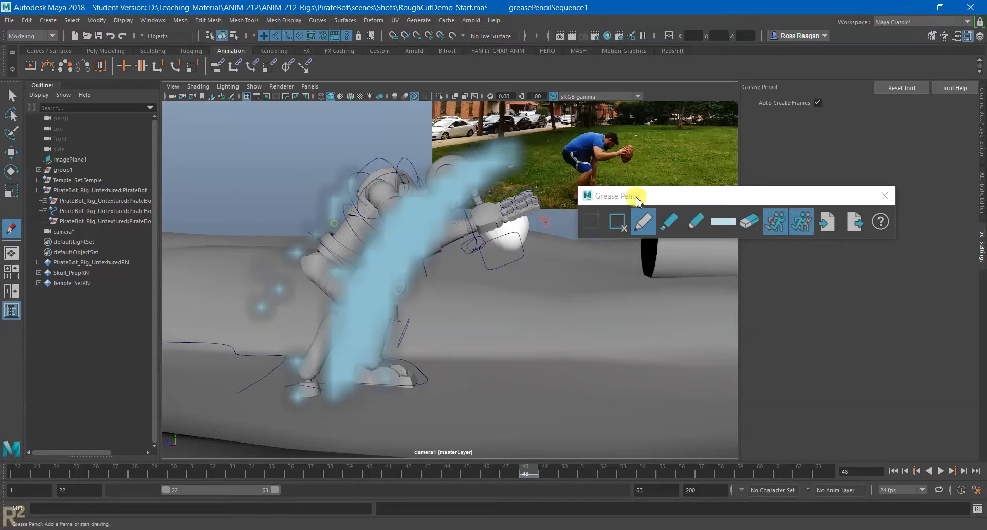
- Remove the Grease Pencil frame with the light blue strokes at frame 48, and briefly open the Grease Pencil help page
click(670, 221)
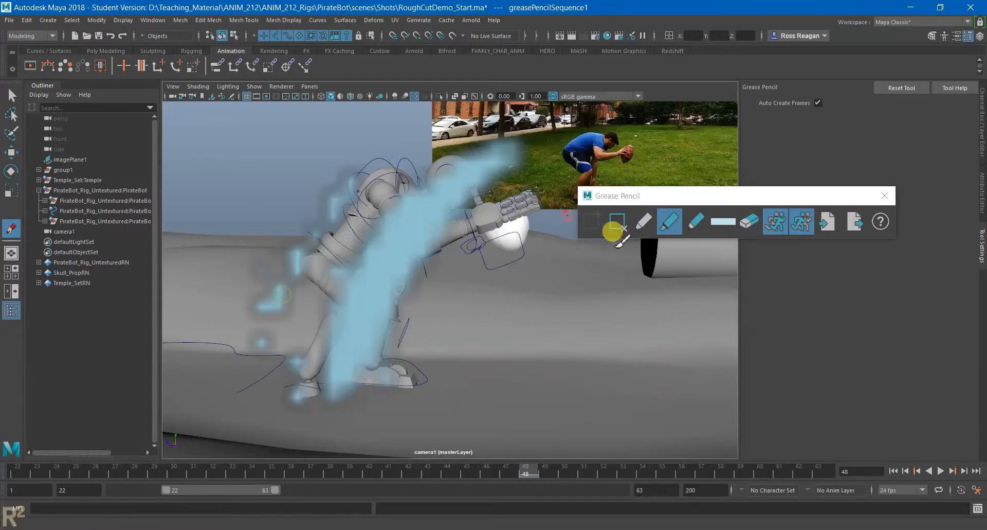
click(689, 228)
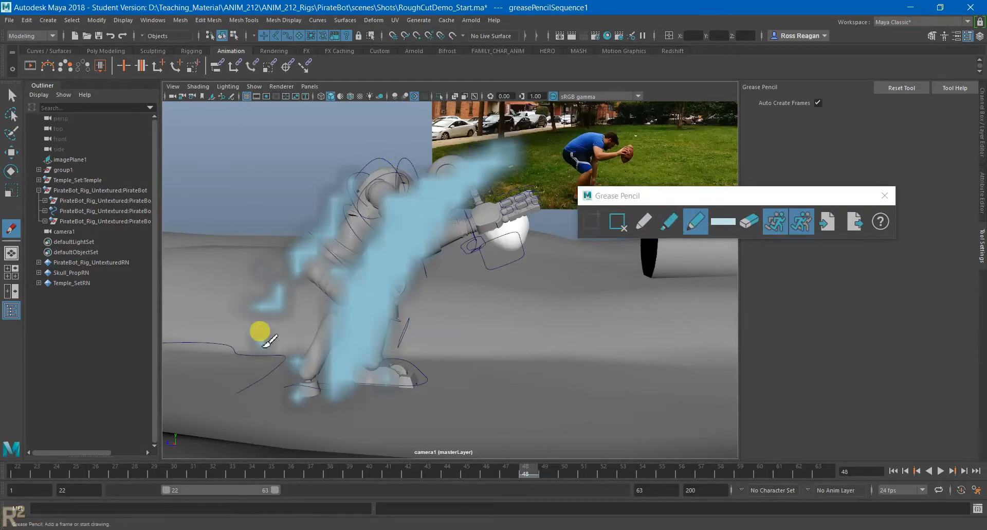
click(613, 222)
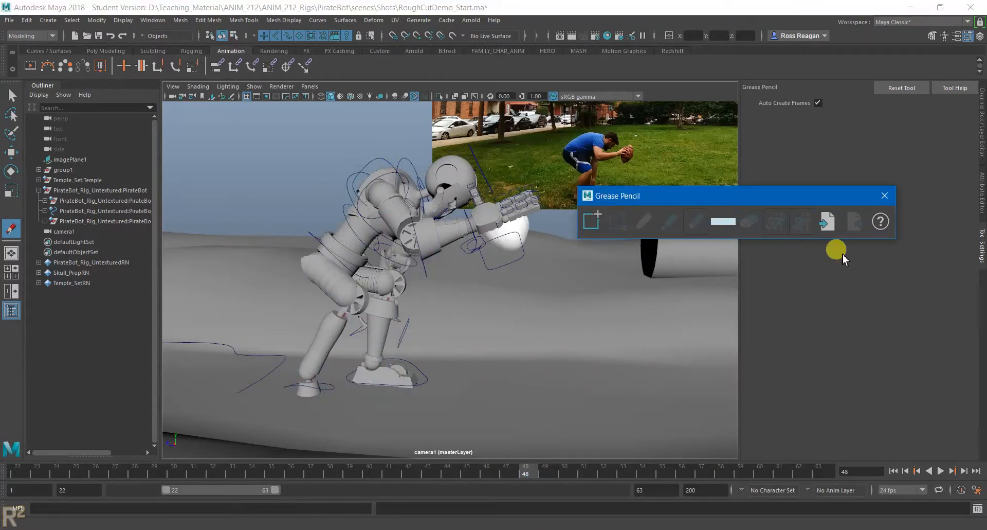
click(879, 221)
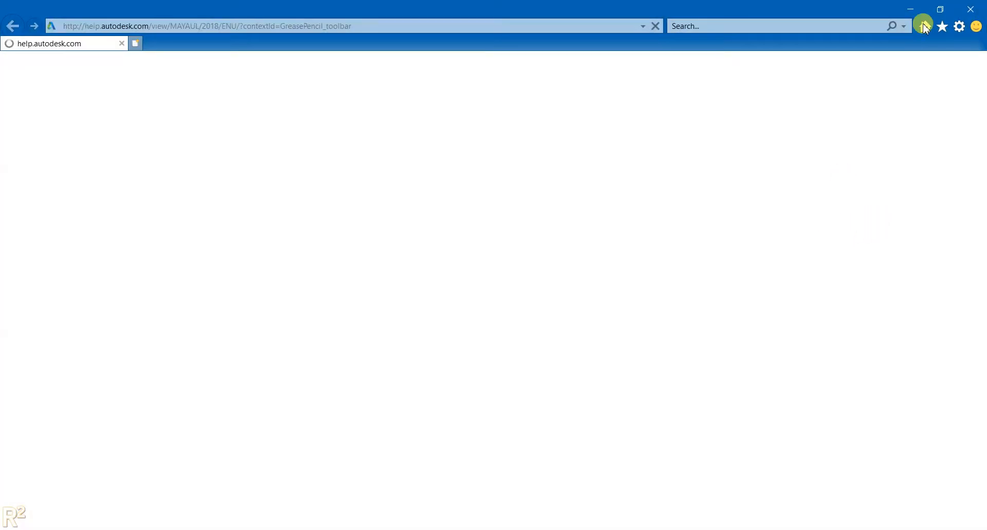
click(980, 8)
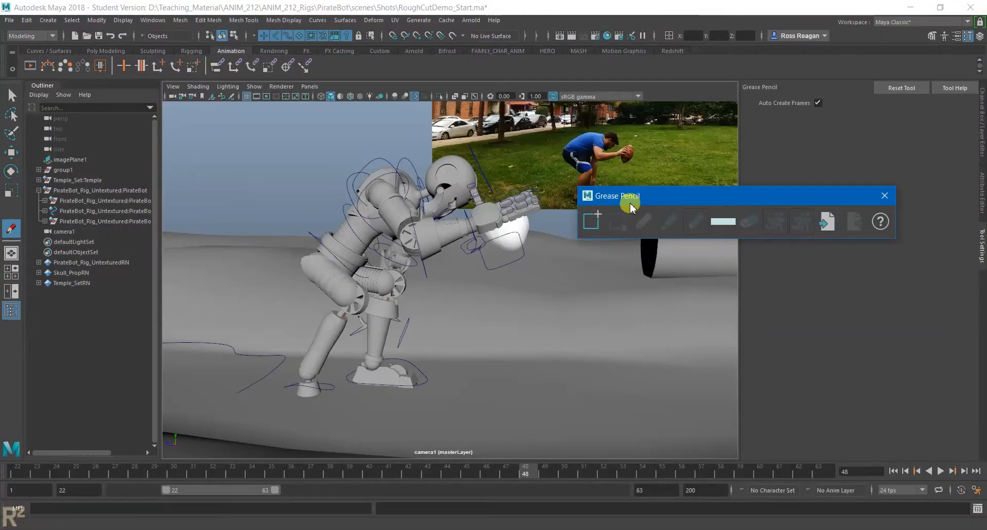
- Turn off multisample anti-aliasing in the viewport and add a new Grease Pencil frame at frame 48
mouse_move(474, 301)
alt+mouse_down()
mouse_move(454, 318)
mouse_move(486, 289)
alt+mouse_up()
click(415, 97)
alt+middle_drag(431, 210, 465, 212)
alt+right_drag(466, 211, 527, 253)
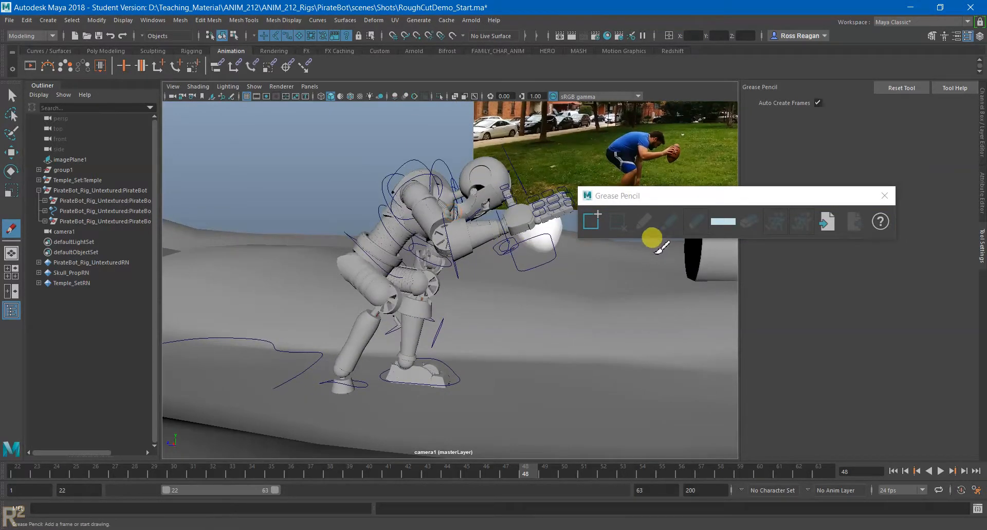
click(605, 224)
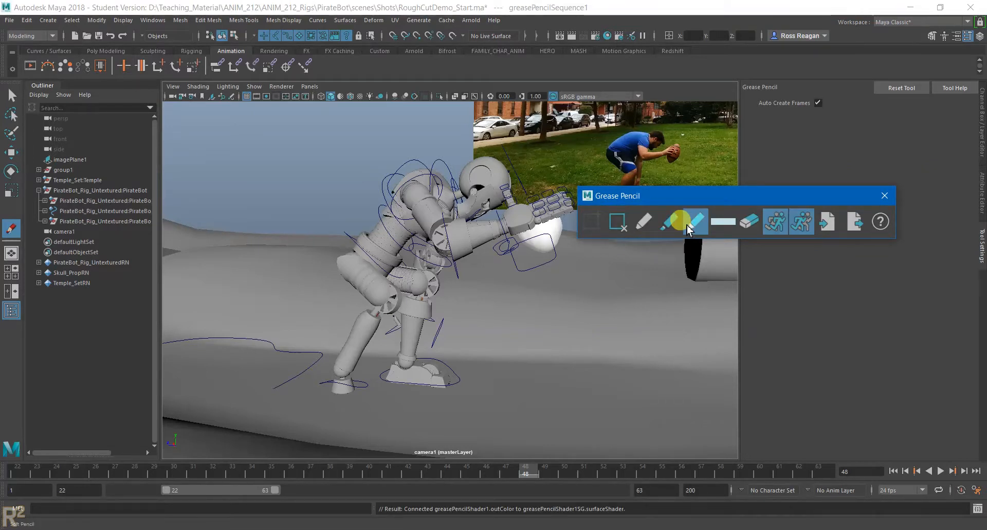
- Draw a red line of action with the Pencil from the PirateBot's rear foot up through its body to its head
click(643, 221)
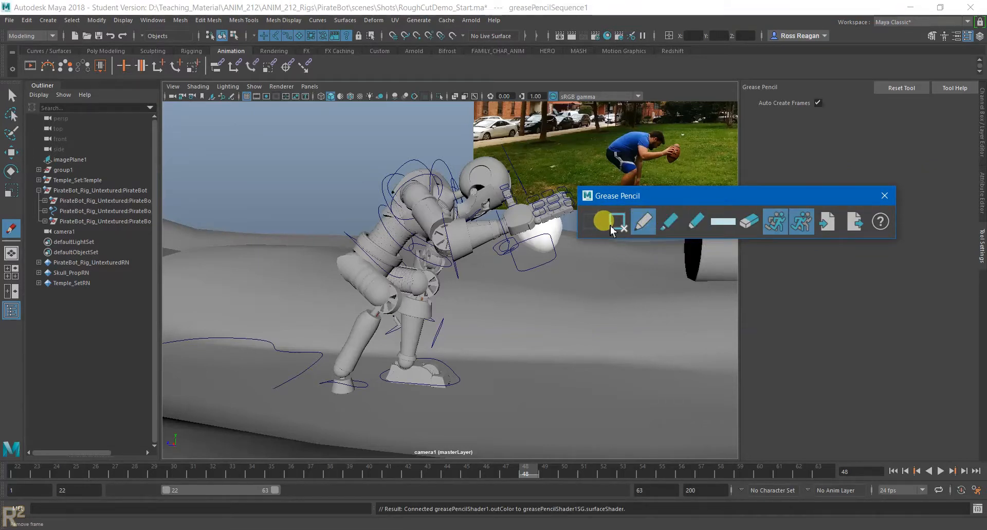
click(725, 225)
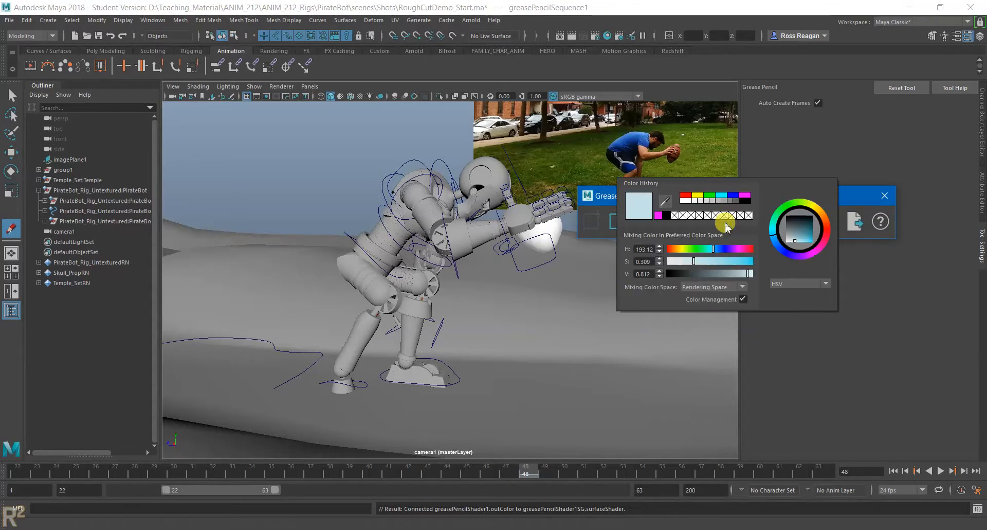
click(686, 195)
mouse_move(344, 391)
mouse_down()
mouse_move(364, 313)
mouse_move(496, 178)
mouse_up()
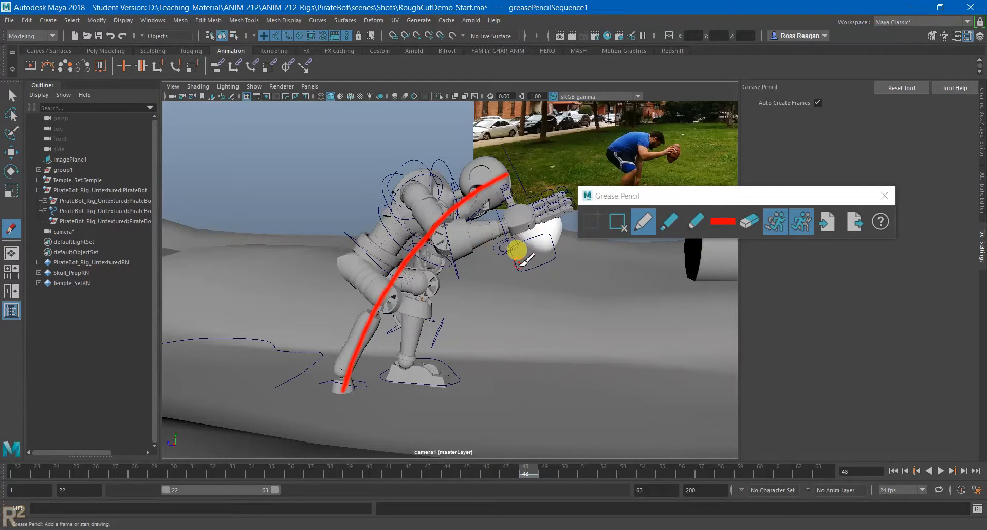
- Draw a red line of action at frame 52, from the rear foot over the bent body to the PirateBot's head
click(546, 469)
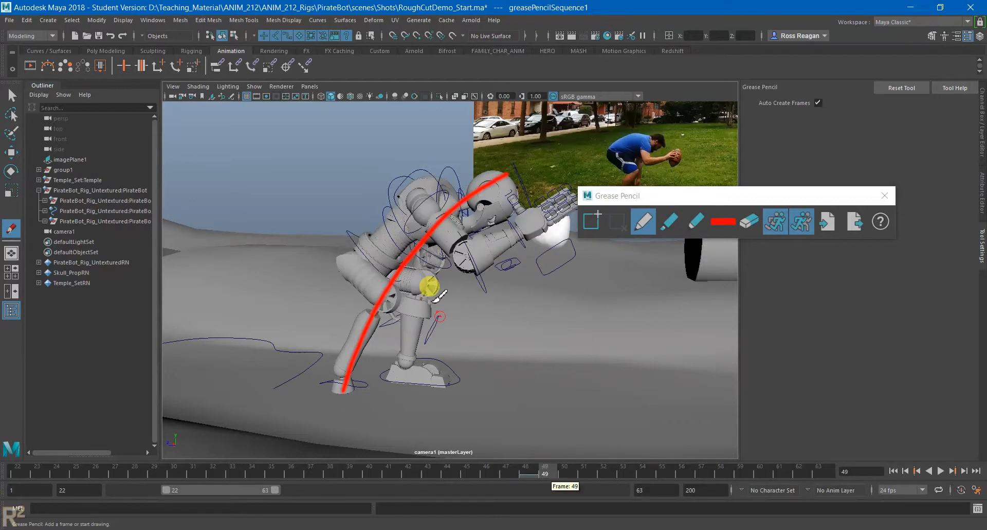
click(605, 461)
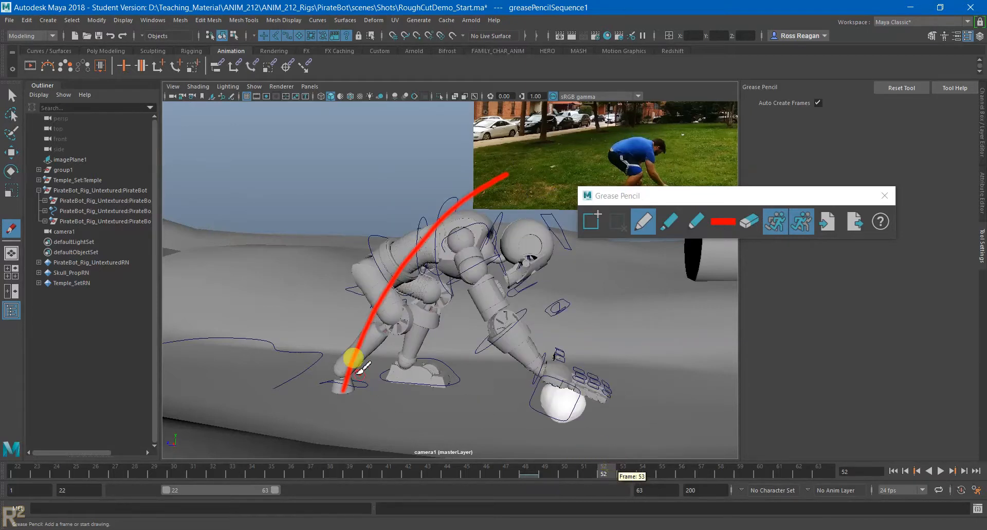
mouse_move(337, 393)
mouse_down()
mouse_move(380, 303)
mouse_move(507, 234)
mouse_move(549, 243)
mouse_up()
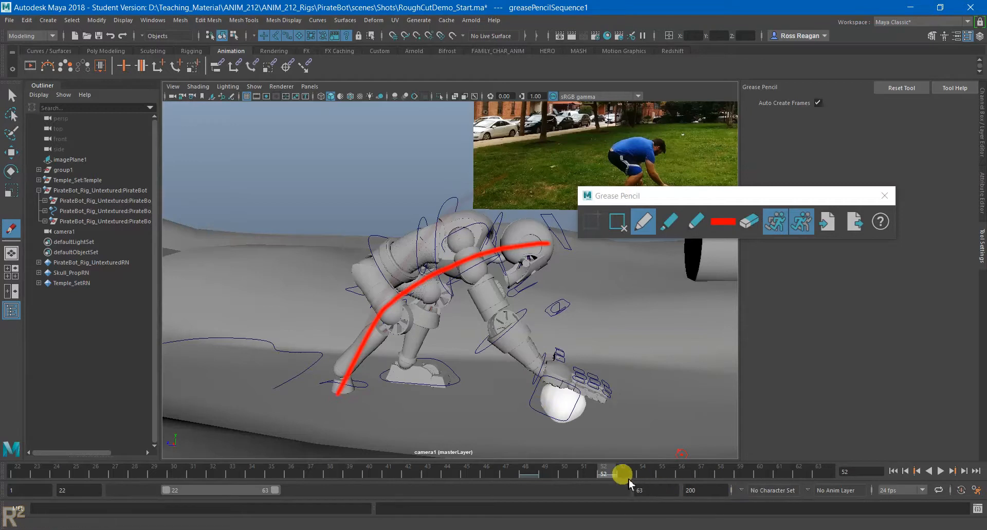
- Go to frame 33, frame the PirateBot, and draw a red line of action from its rear foot to its head
click(683, 471)
drag(732, 465, 234, 472)
alt+middle_drag(427, 201, 470, 237)
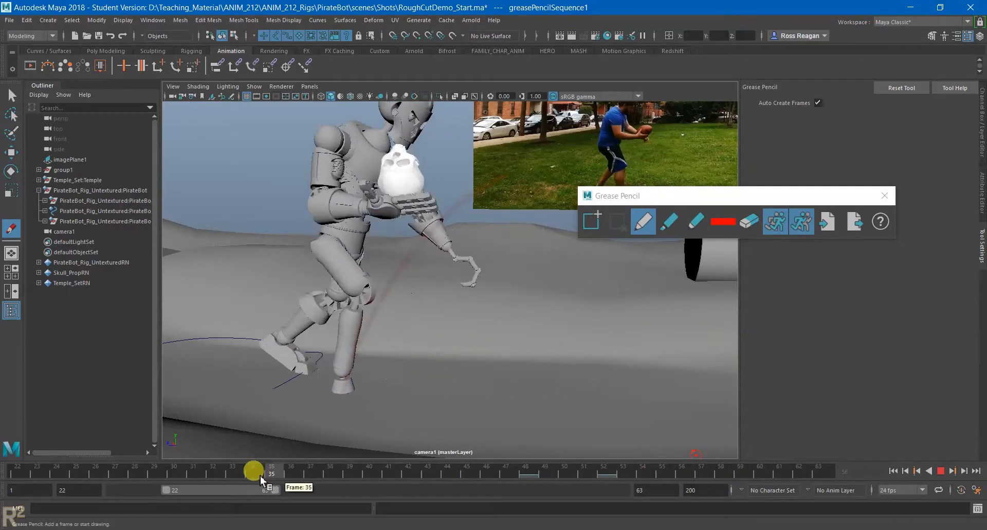
alt+drag(472, 244, 453, 272)
mouse_move(352, 405)
mouse_down()
mouse_move(452, 149)
mouse_move(364, 376)
mouse_up()
key(ctrl+z)
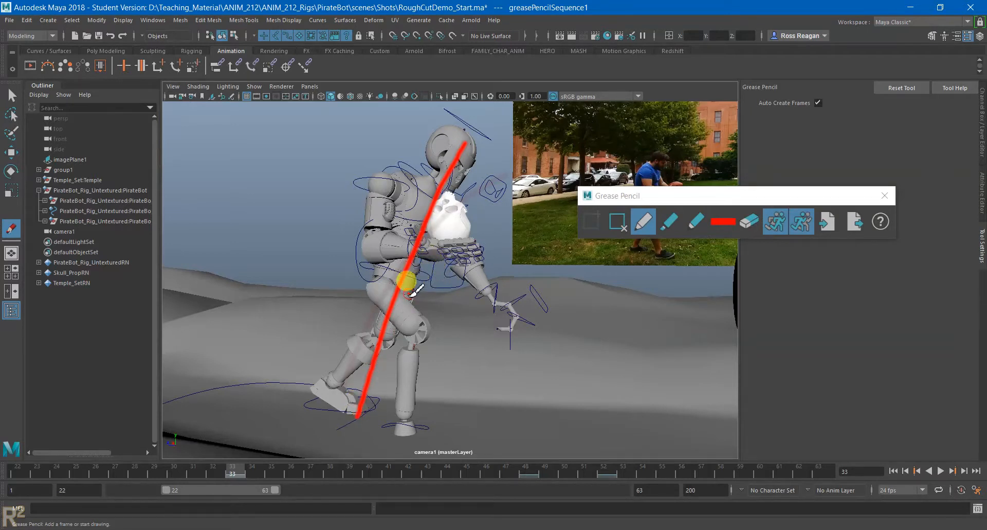
- Return to frame 48 and inspect the PirateBot's pose against its line of action from a slightly different camera angle
drag(232, 469, 531, 474)
mouse_move(500, 353)
alt+middle_down()
mouse_move(466, 321)
mouse_move(469, 333)
alt+middle_up()
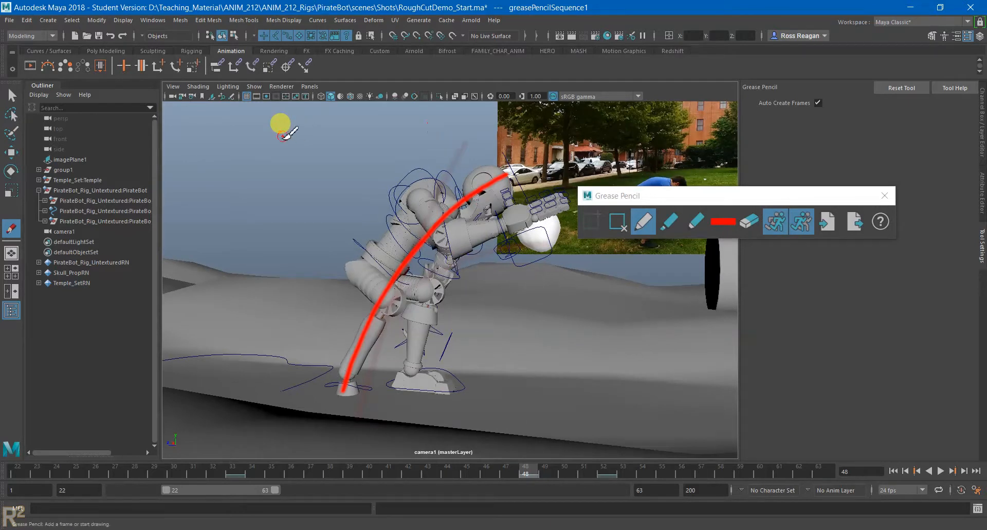
alt+right_drag(381, 289, 428, 320)
- Remove the Grease Pencil frames at frames 33, 48, and 52, and close the Grease Pencil window
mouse_move(549, 487)
mouse_down()
mouse_move(525, 465)
mouse_move(638, 468)
mouse_move(48, 470)
mouse_move(514, 516)
mouse_move(702, 470)
mouse_move(617, 515)
mouse_move(48, 513)
mouse_move(337, 512)
mouse_move(236, 514)
mouse_up()
click(618, 222)
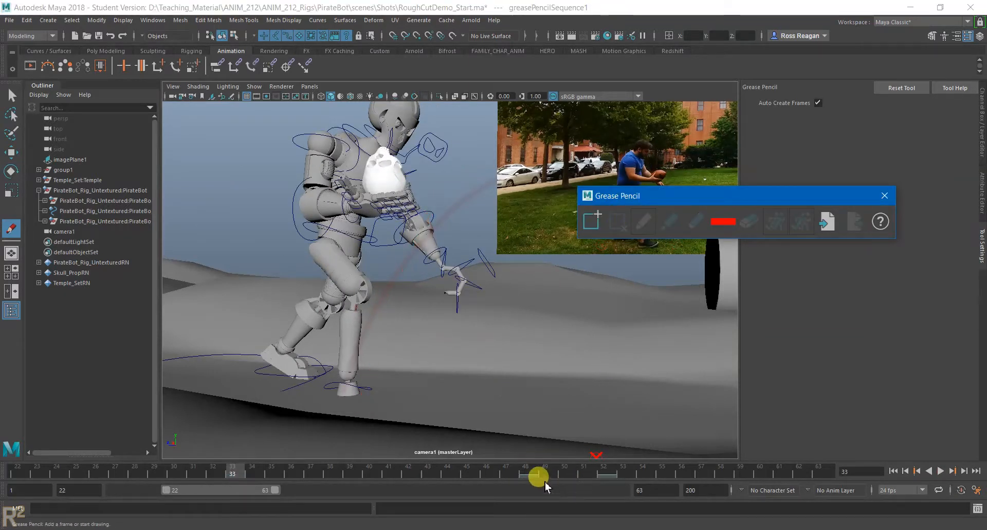
click(535, 476)
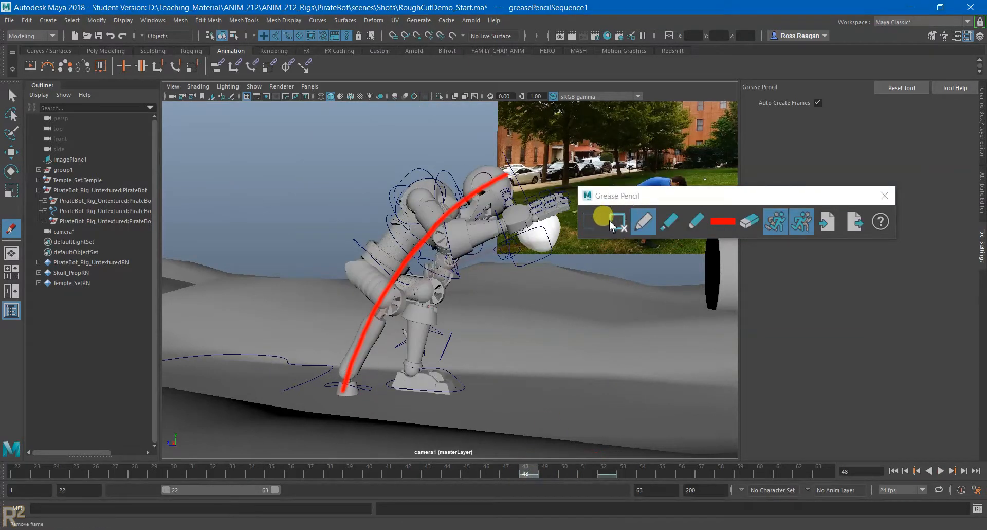
click(618, 222)
click(605, 474)
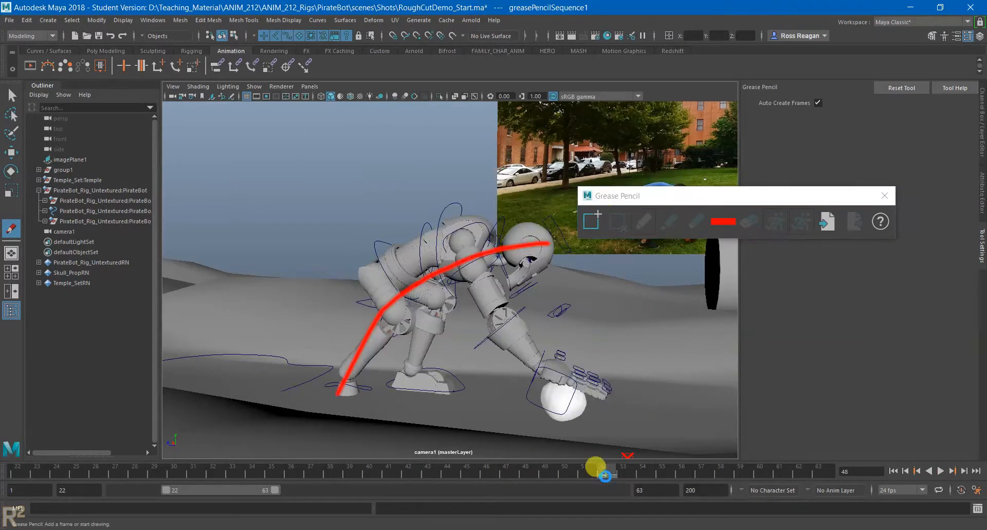
click(618, 221)
click(884, 195)
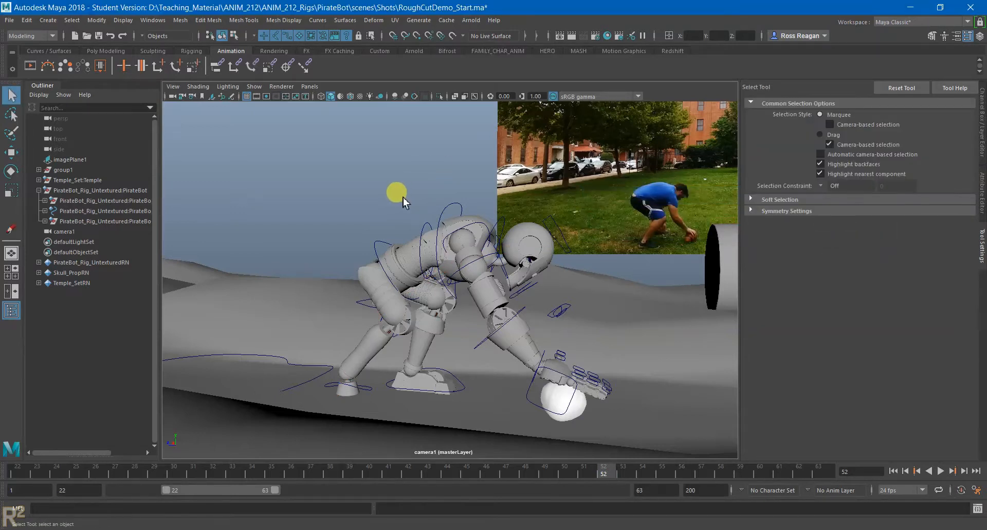
- Switch to the Week 07 deck in Google Slides and show the Body Mechanics and Center of Gravity slides
scroll(431, 262, down, 5)
scroll(431, 262, up, 3)
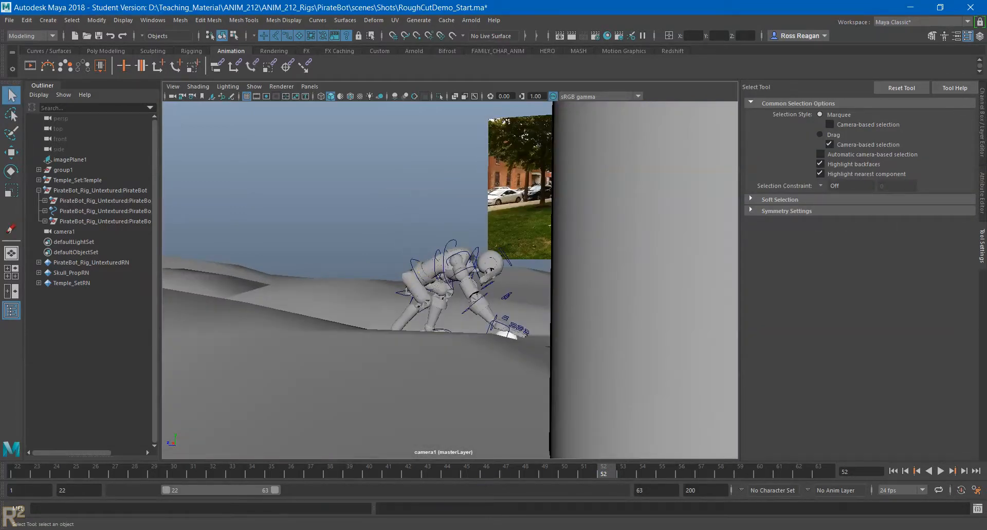
click(463, 486)
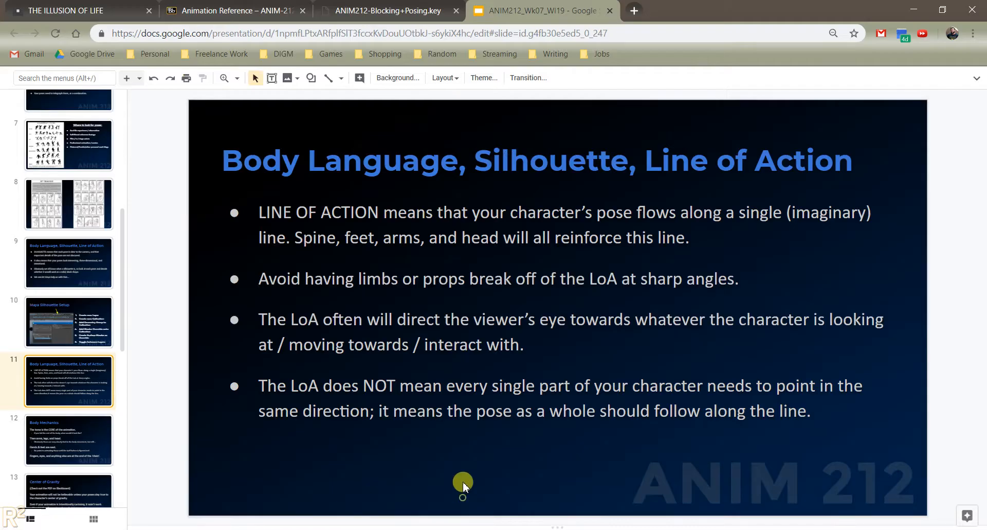
click(72, 426)
scroll(74, 432, down, 3)
click(75, 372)
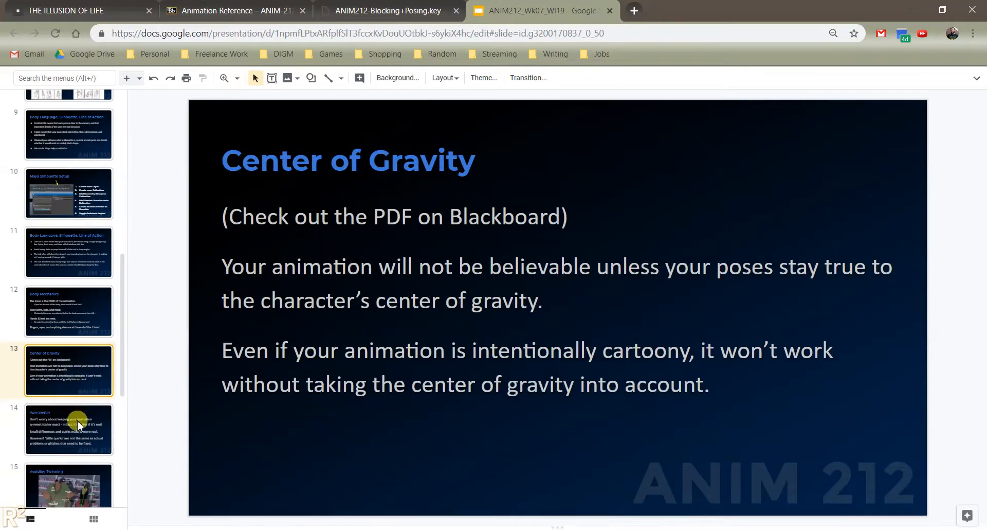
- Show the Asymmetry slide and the Avoiding Twinning slide with the two character drawings
click(91, 432)
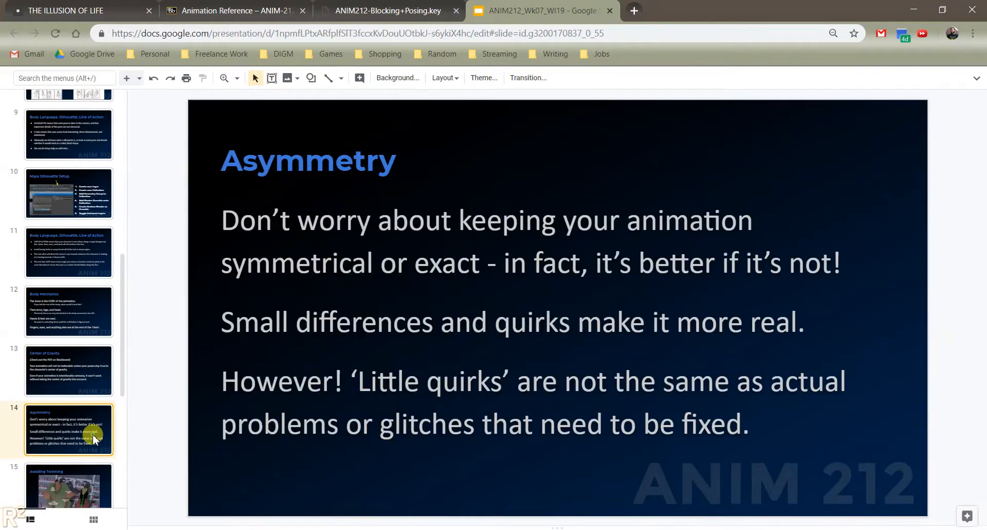
scroll(94, 439, down, 3)
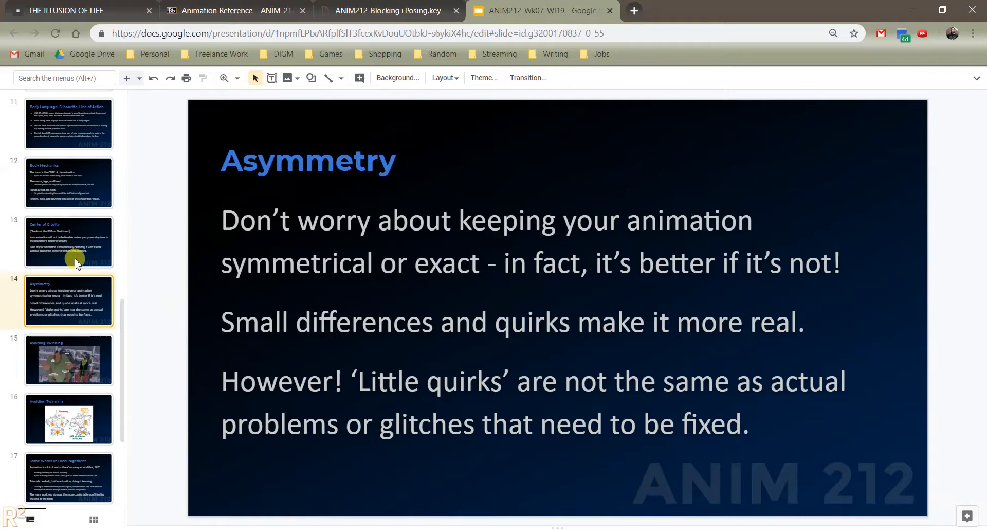
click(85, 430)
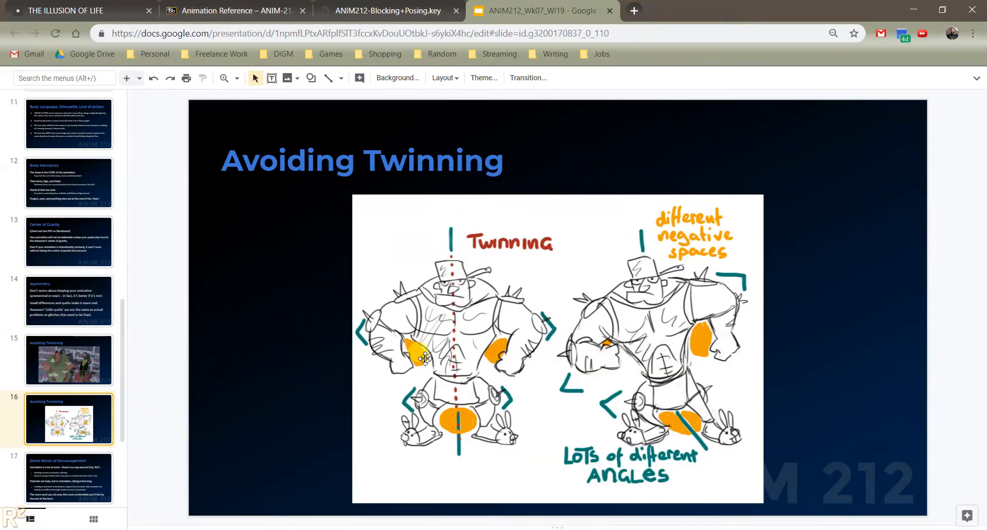
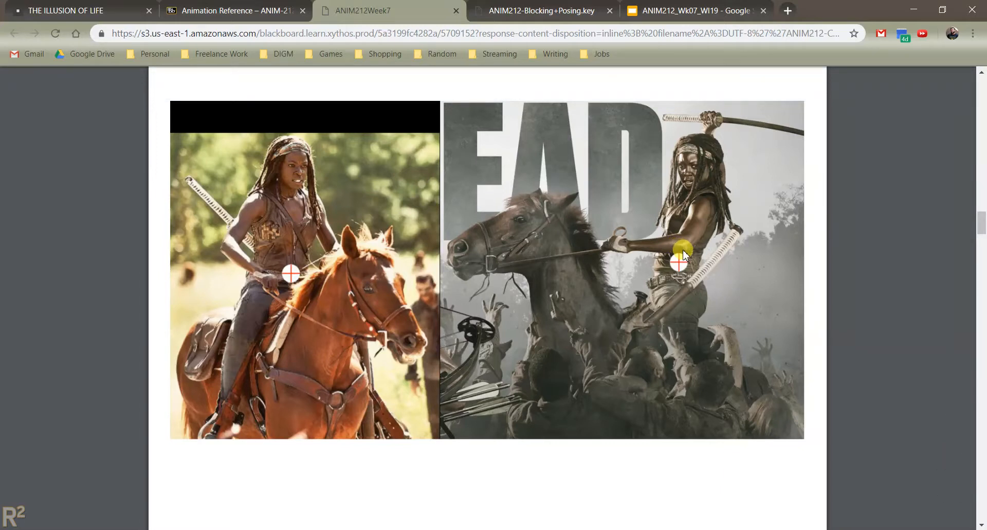
- Show the base of support section with the horse stance photo in the ANIM212Week7 PDF, and switch to Maya
scroll(692, 263, down, 15)
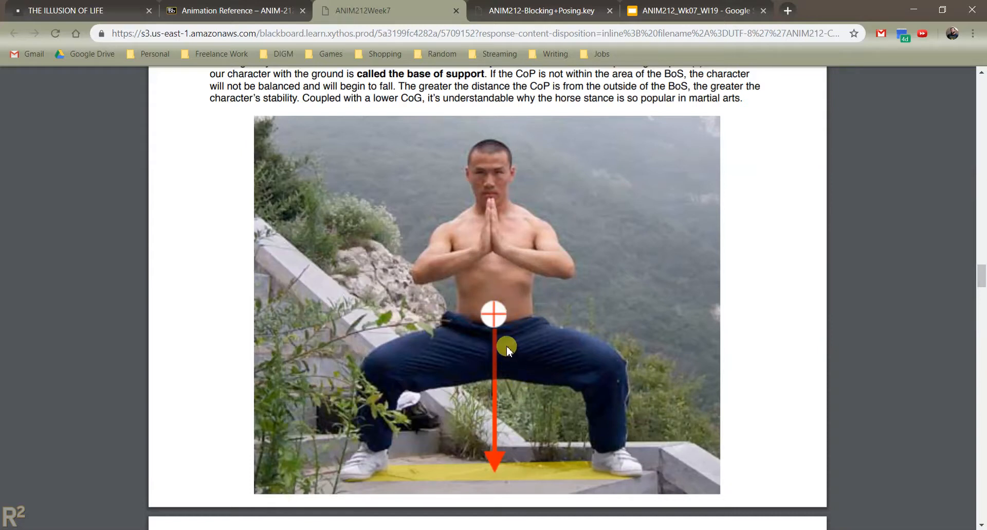
click(655, 480)
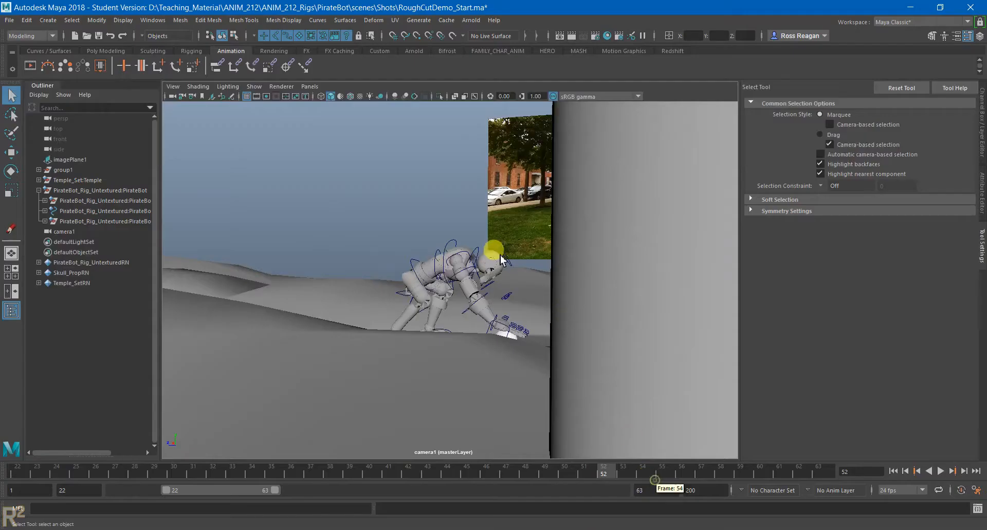
- At frame 34, move the PirateBot's root control forward and down so its weight leans past the front foot
drag(331, 473, 221, 480)
alt+right_drag(434, 330, 511, 313)
click(589, 306)
key(w)
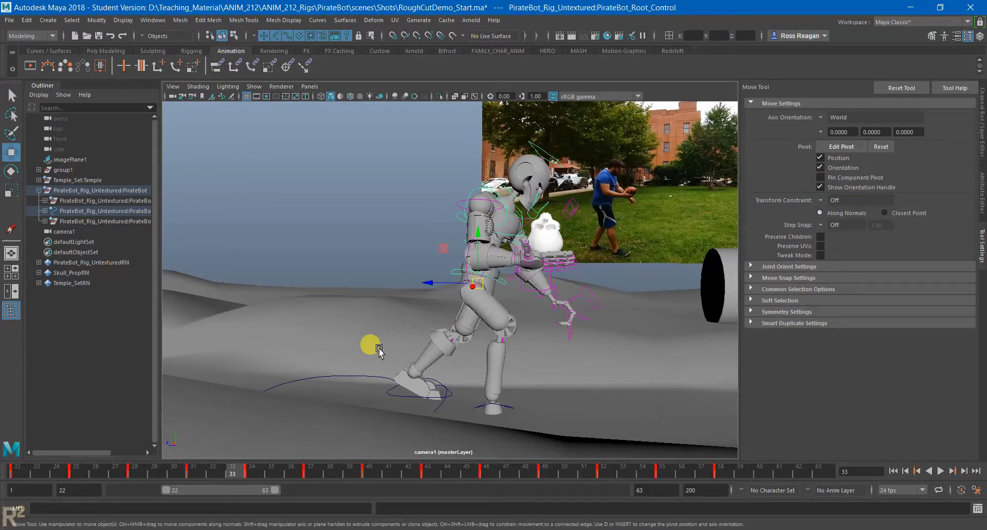
click(252, 469)
drag(434, 281, 509, 253)
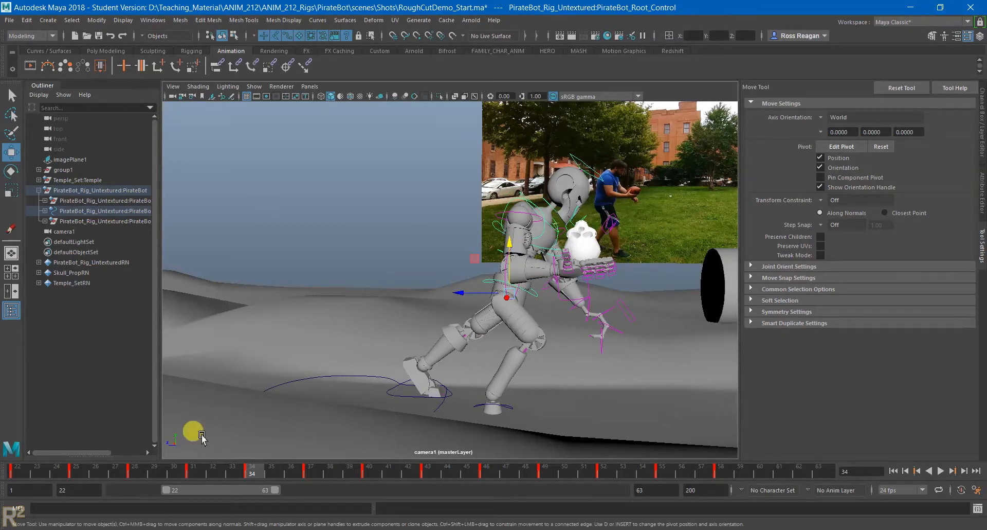
- Start the Grease Pencil tool on the shot camera, set its color to magenta, and move its window clear of the character
click(172, 87)
mouse_move(221, 303)
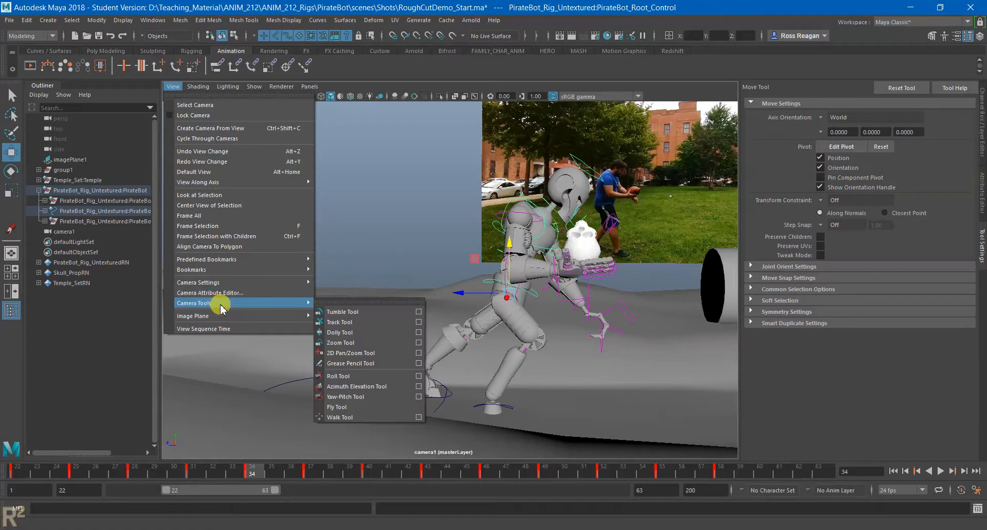
click(351, 364)
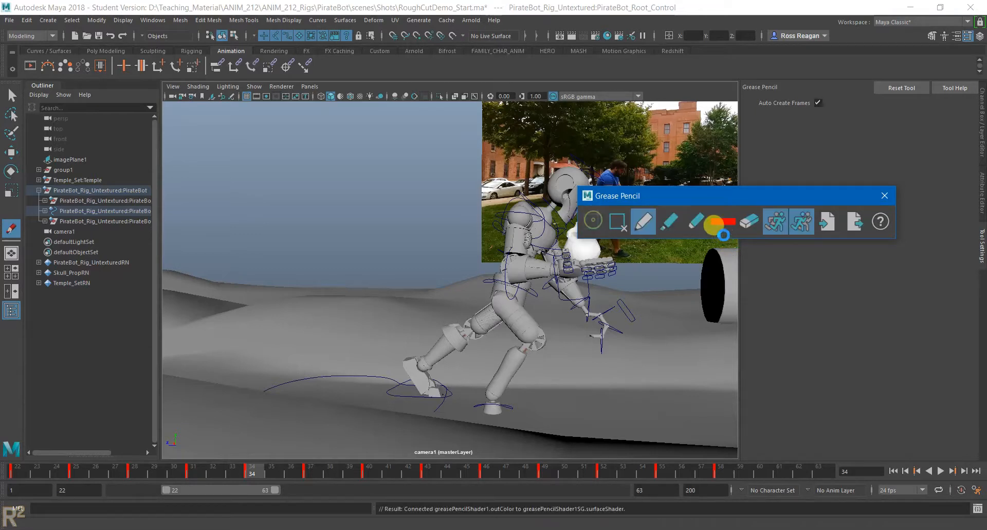
click(723, 221)
click(743, 191)
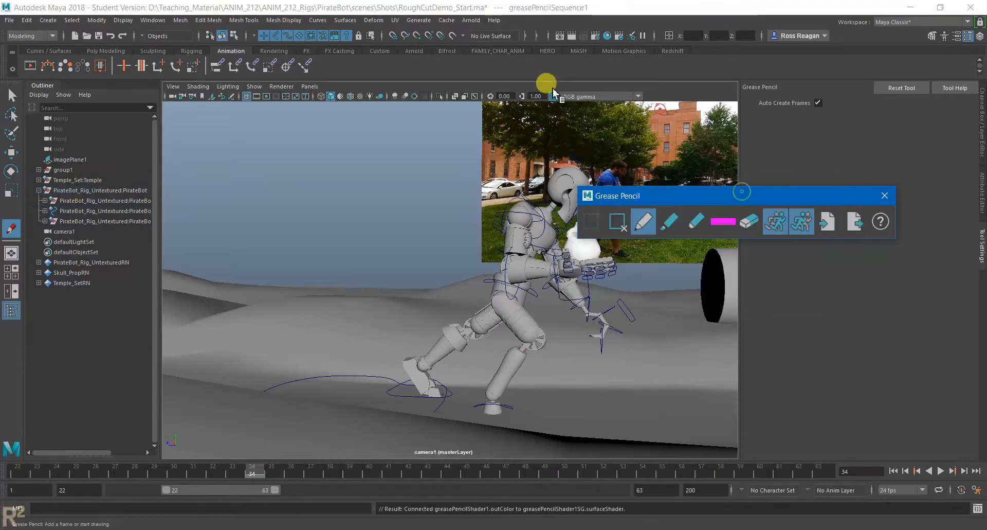
mouse_move(817, 196)
mouse_down()
mouse_move(923, 323)
mouse_move(930, 361)
mouse_up()
- Draw a magenta ellipse around the PirateBot's feet and a magenta vertical line from the chest down to the ground
mouse_move(442, 383)
mouse_down()
mouse_move(391, 397)
mouse_move(466, 409)
mouse_move(554, 406)
mouse_up()
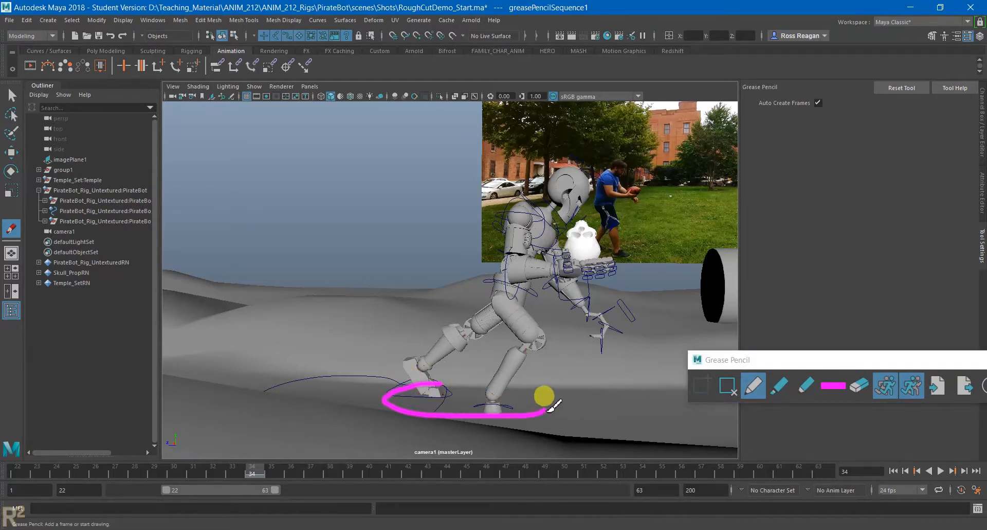
key(ctrl+z)
mouse_move(434, 389)
mouse_down()
mouse_move(390, 404)
mouse_move(486, 410)
mouse_move(495, 393)
mouse_move(419, 404)
mouse_move(422, 391)
mouse_up()
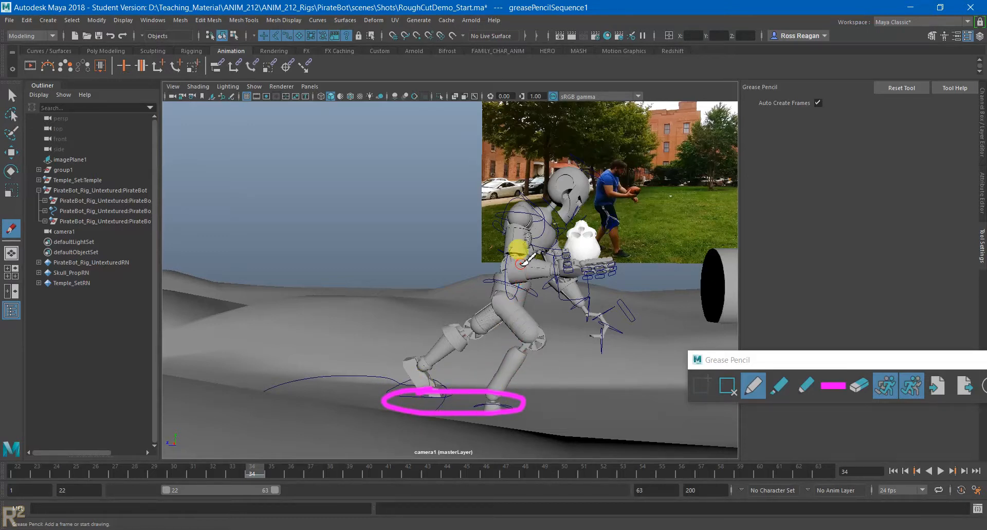
drag(529, 234, 529, 394)
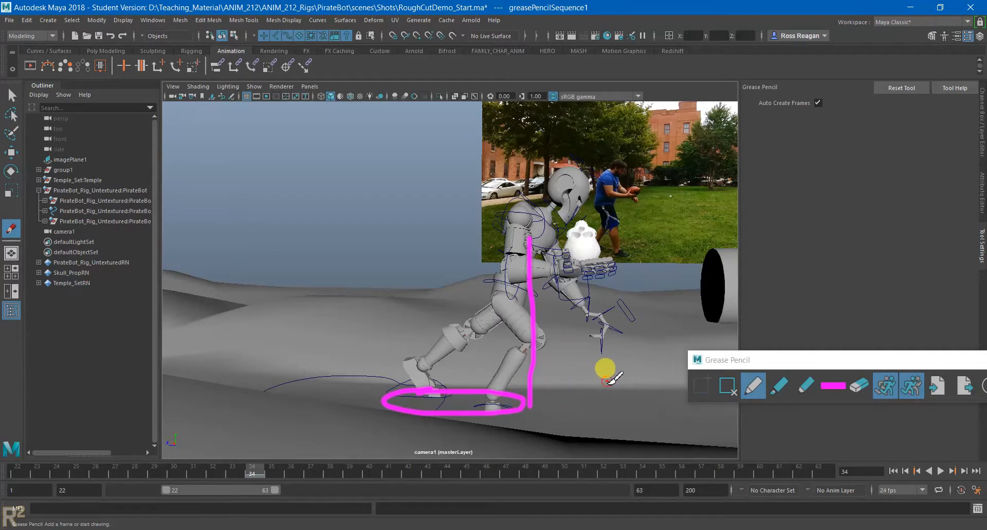
- Draw a wider base of support as a green ellipse extending ahead of the PirateBot's front foot
mouse_move(599, 387)
mouse_down()
mouse_move(426, 403)
mouse_move(580, 411)
mouse_move(516, 390)
mouse_up()
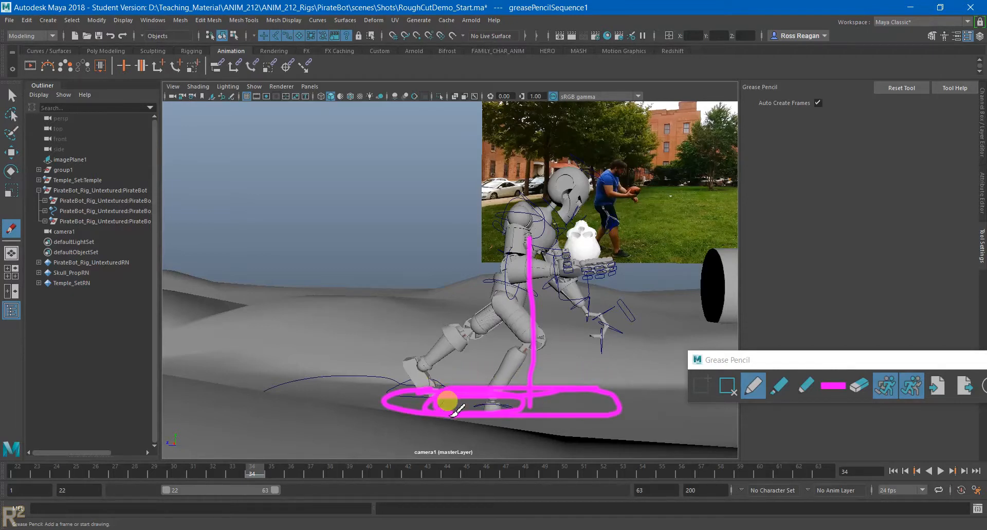
key(ctrl+z)
click(831, 383)
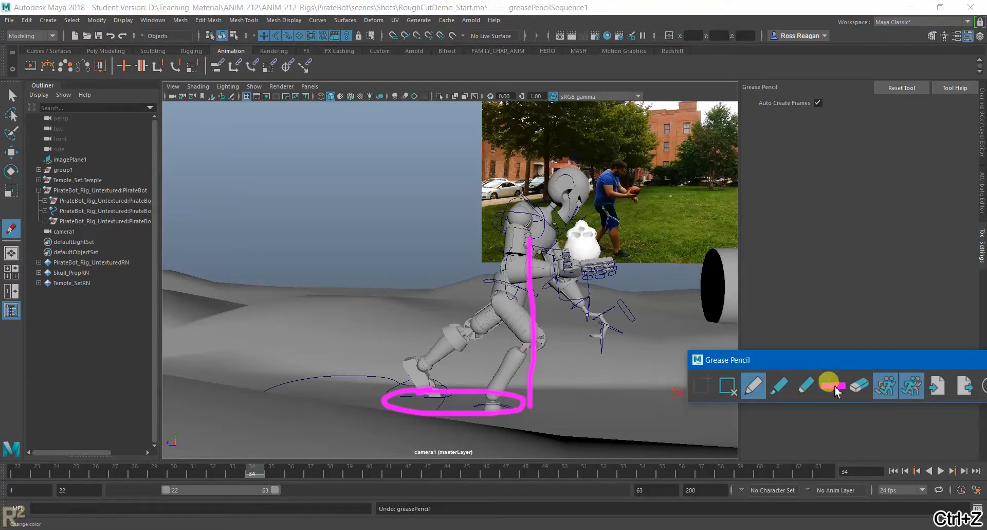
click(821, 357)
mouse_move(492, 388)
mouse_down()
mouse_move(415, 404)
mouse_move(457, 417)
mouse_move(568, 416)
mouse_move(613, 392)
mouse_move(463, 385)
mouse_move(543, 393)
mouse_move(506, 399)
mouse_up()
- Move the PirateBot's right foot control forward into the green ellipse
key(q)
click(481, 405)
key(w)
key(q)
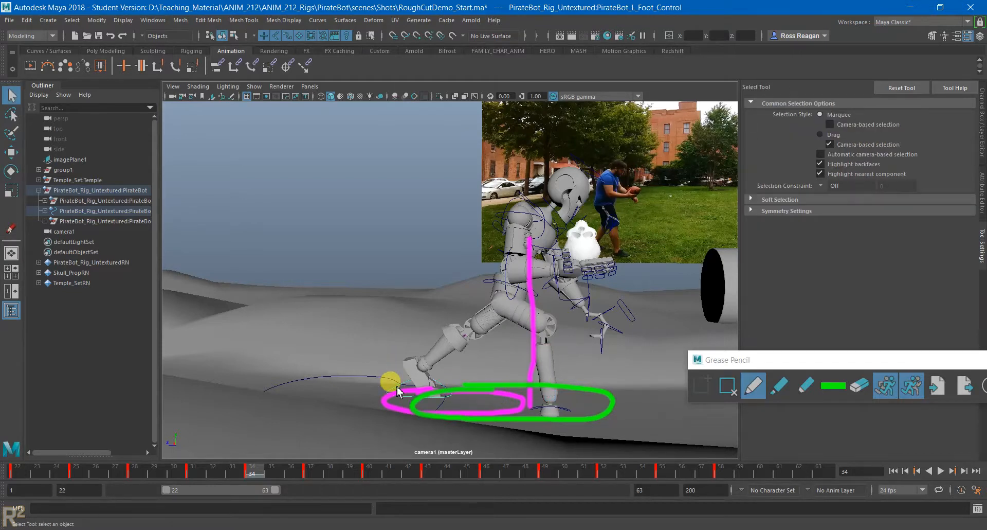
key(w)
key(q)
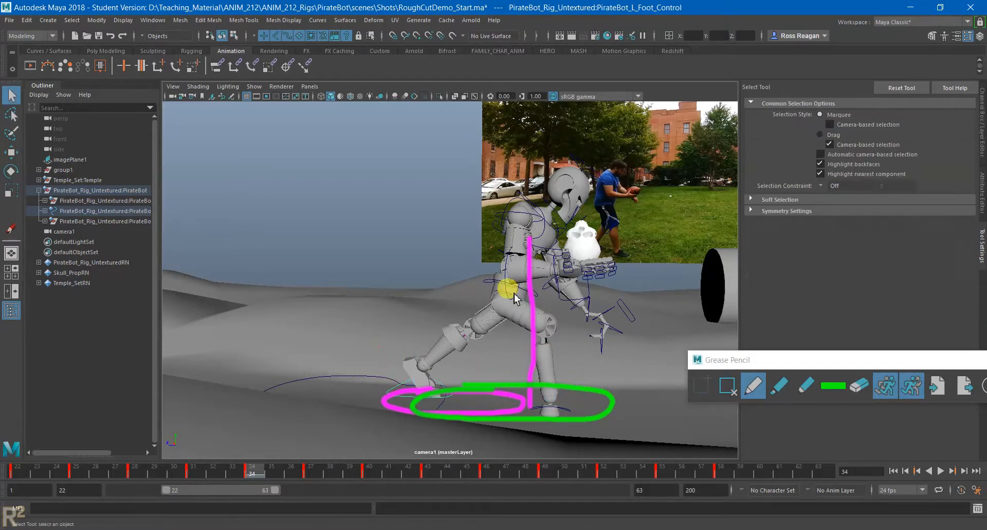
- Move the PirateBot's root control backward, and pull the right foot control slightly back under the front knee
click(488, 284)
key(w)
drag(470, 292, 454, 300)
key(q)
click(552, 408)
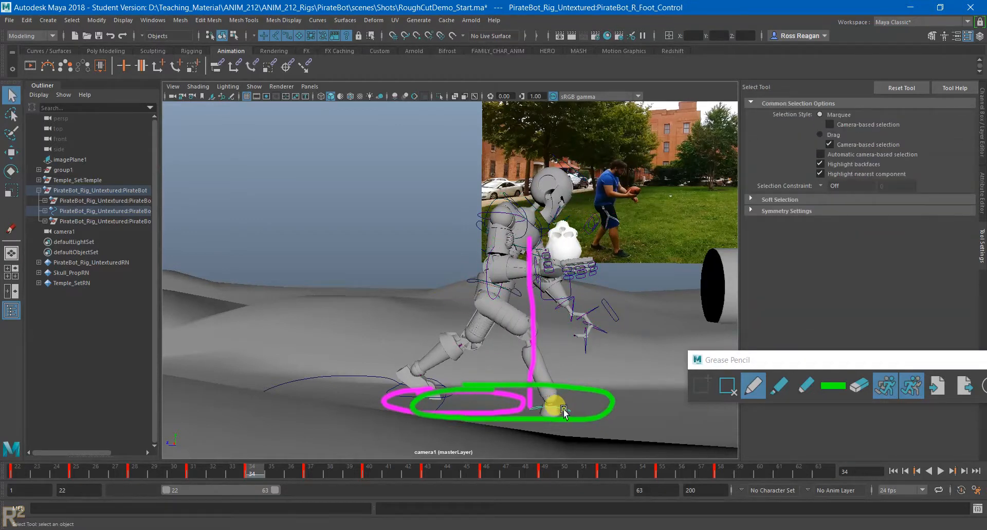
key(w)
drag(497, 395, 485, 394)
key(q)
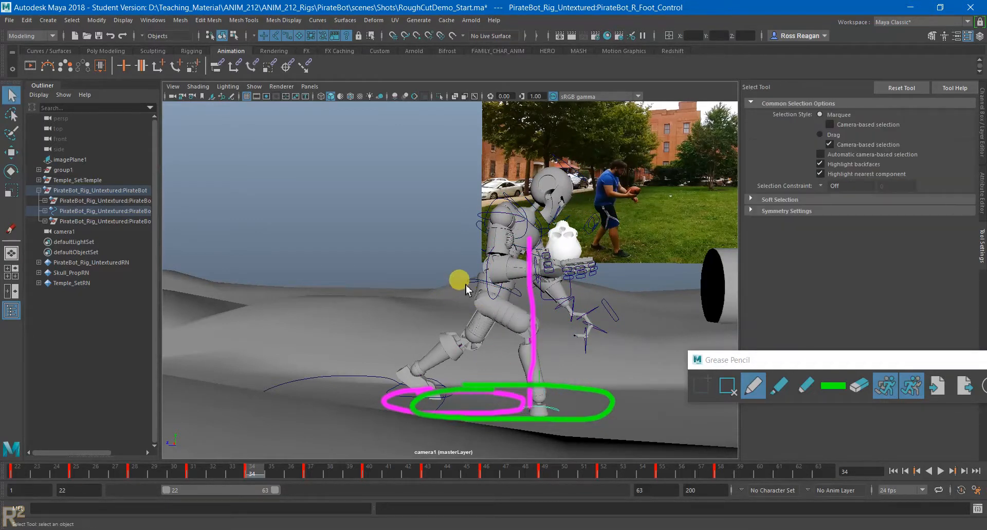
- Raise the PirateBot's root control slightly above the repositioned feet
click(468, 283)
key(w)
mouse_move(462, 263)
mouse_down()
mouse_move(458, 250)
mouse_move(454, 257)
mouse_up()
key(q)
- Draw a green vertical line from the PirateBot's waist to the ground, and mark its upper end with an X
click(837, 390)
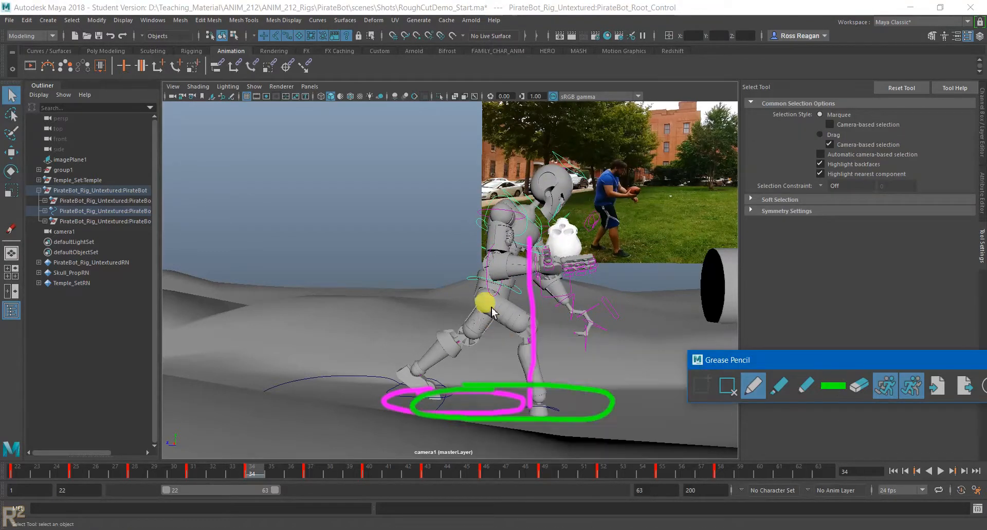
click(504, 260)
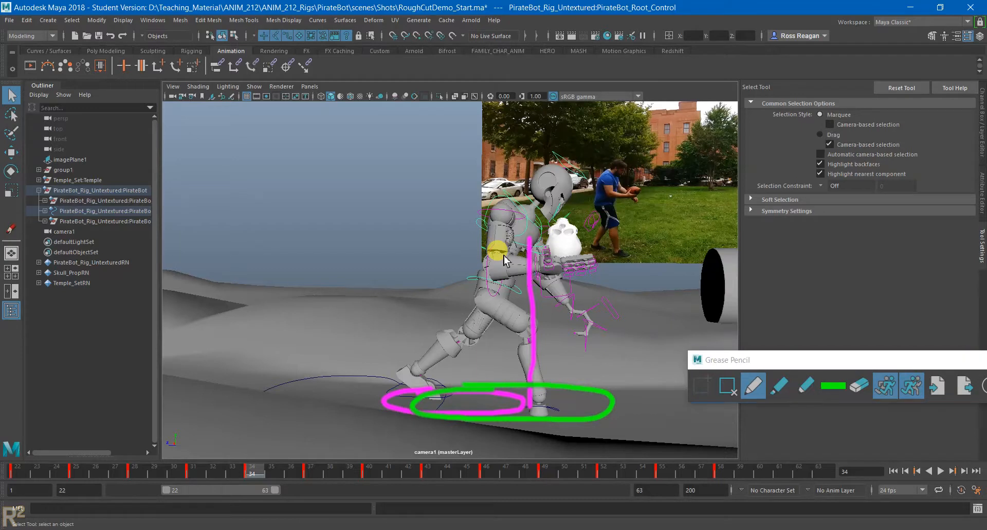
click(509, 310)
click(754, 384)
drag(499, 260, 502, 367)
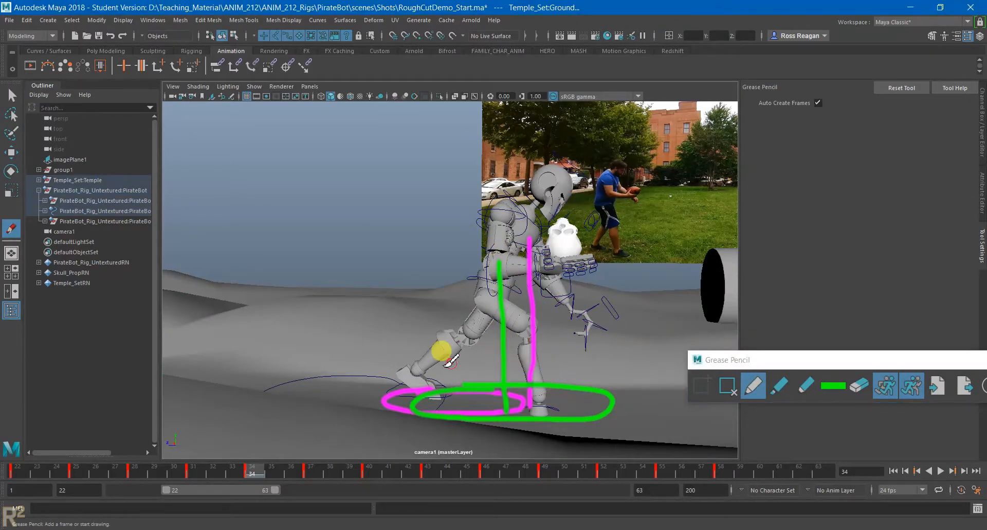
mouse_move(483, 247)
mouse_down()
mouse_move(507, 272)
mouse_move(489, 268)
mouse_up()
- Switch the Grease Pencil back to magenta and mark the upper end of the magenta vertical line with an X
click(834, 385)
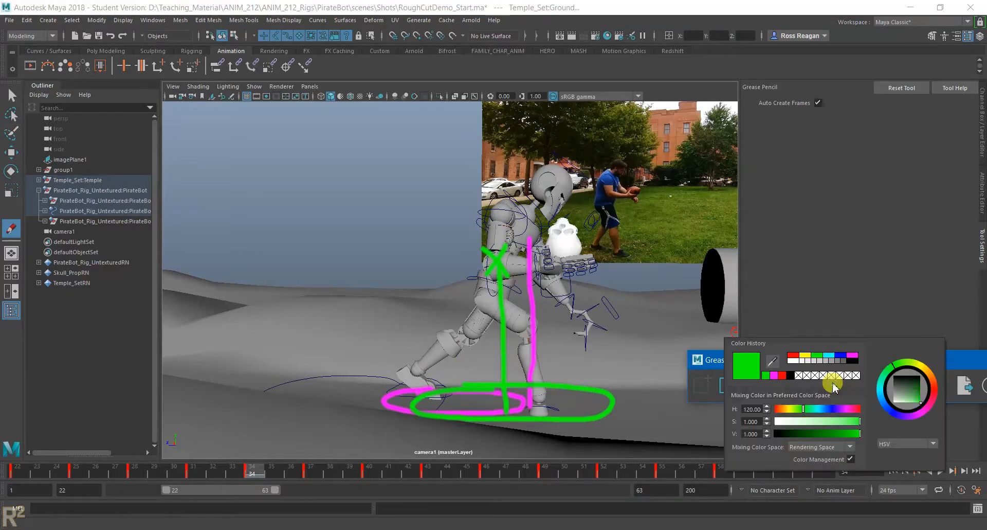
click(777, 374)
mouse_move(514, 229)
mouse_down()
mouse_move(548, 265)
mouse_move(524, 259)
mouse_up()
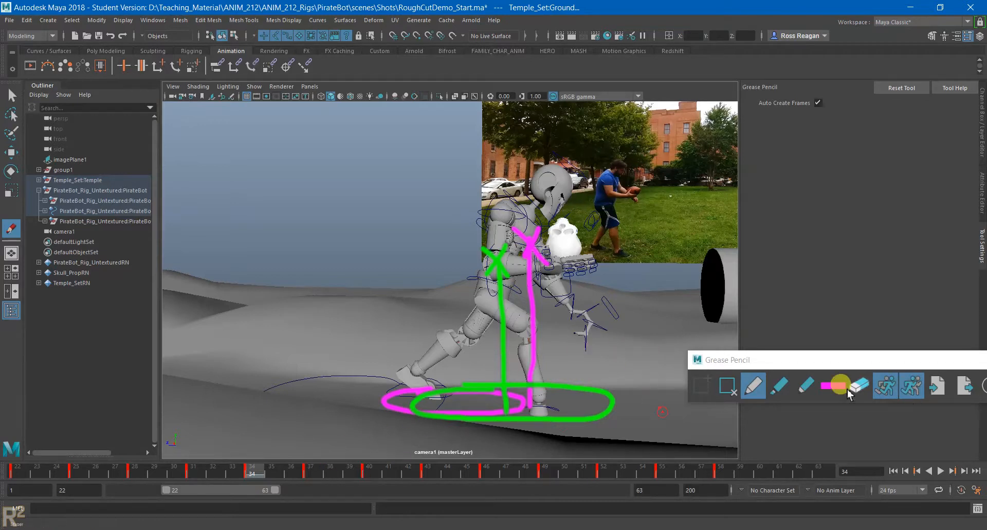
- Clear all Grease Pencil markings at frame 34, including the stray dot in the sky, and close the Grease Pencil window
key(q)
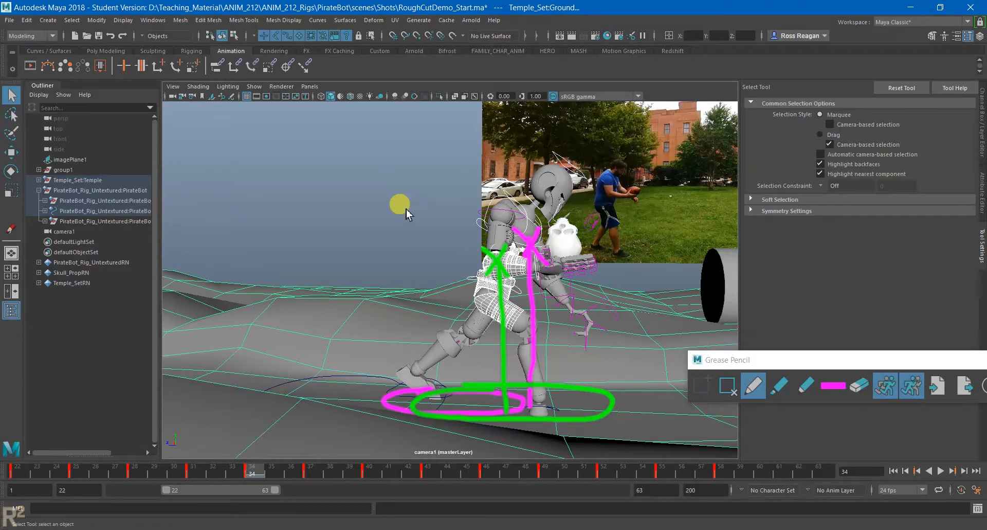
click(726, 381)
mouse_move(729, 364)
mouse_down()
mouse_move(463, 365)
mouse_move(502, 362)
mouse_up()
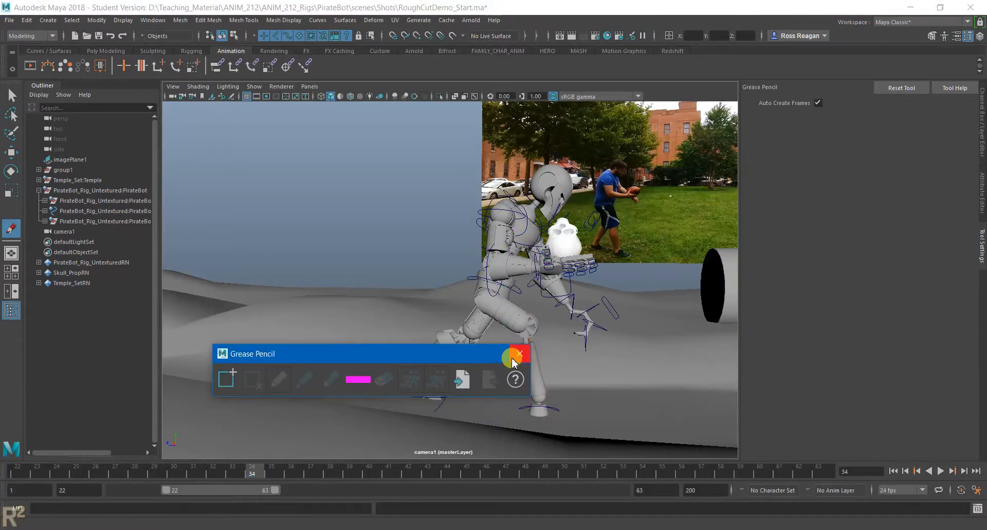
click(519, 355)
key(q)
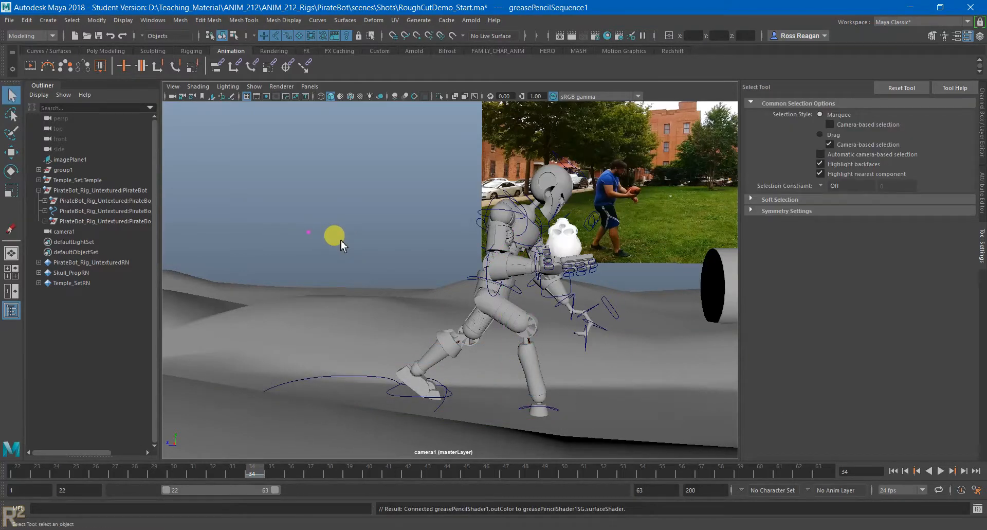
right_click(257, 477)
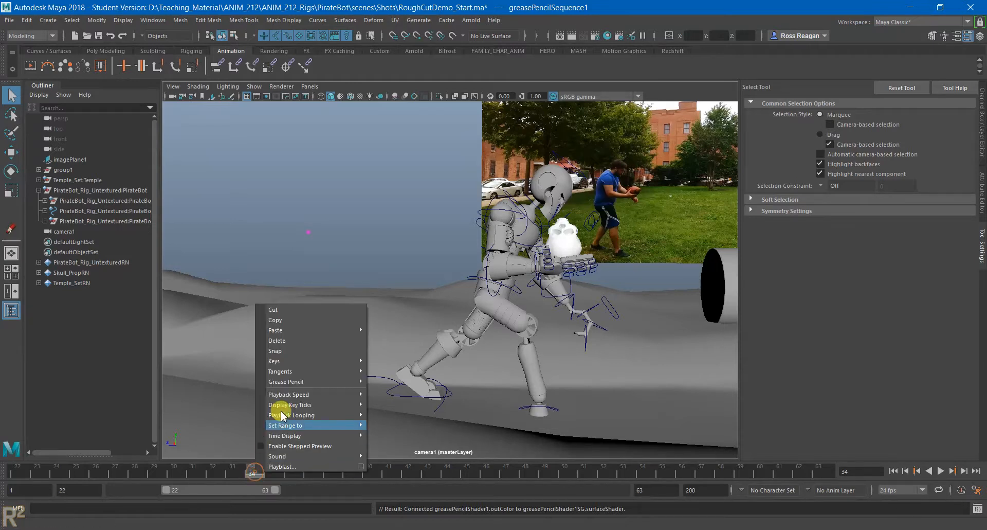
click(266, 341)
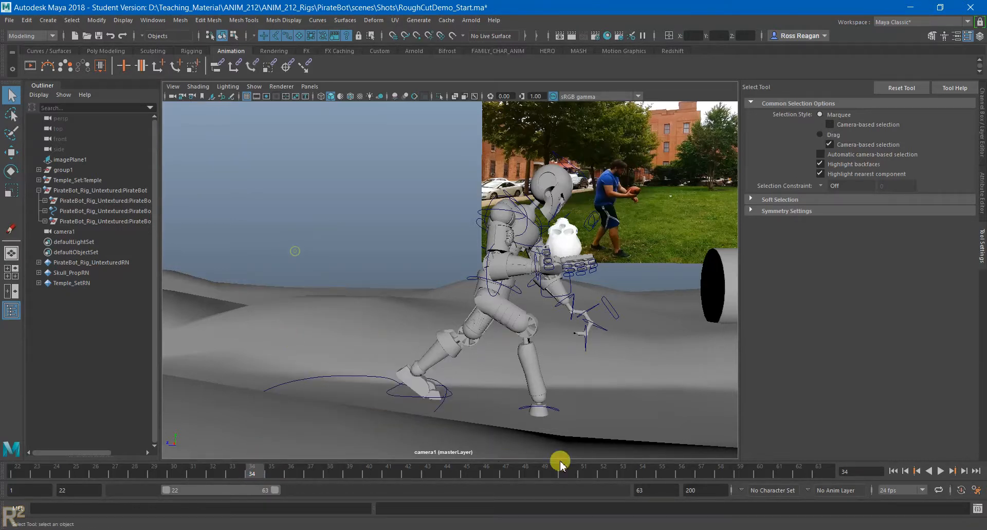
- Return the animation to frame 22 with a wider view of the scene, and switch to the ANIM212Week7 PDF in Chrome
click(893, 470)
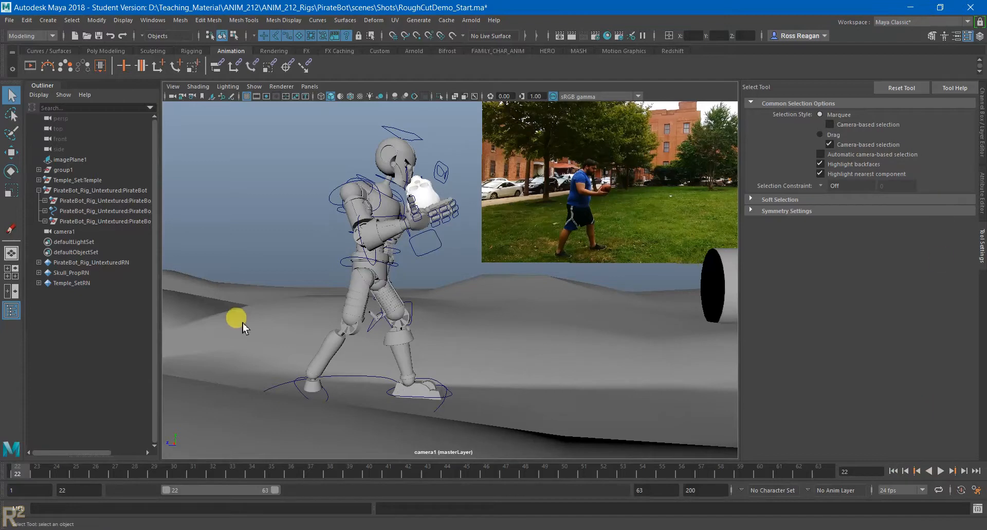
alt+right_drag(239, 320, 500, 320)
mouse_move(430, 527)
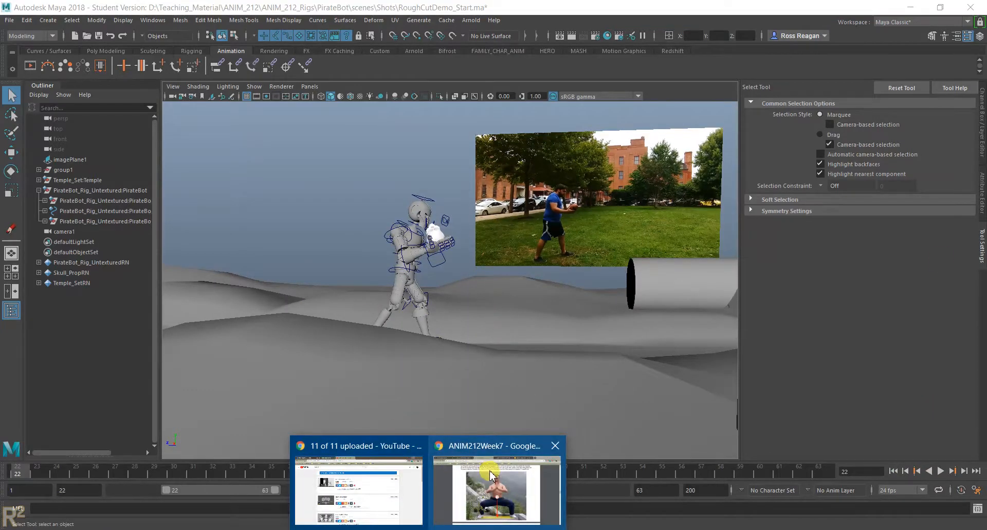
click(502, 475)
- Show the Walk Cycle: Figure Dynamics and arm swing drawings on page 16 of the PDF
drag(983, 275, 985, 469)
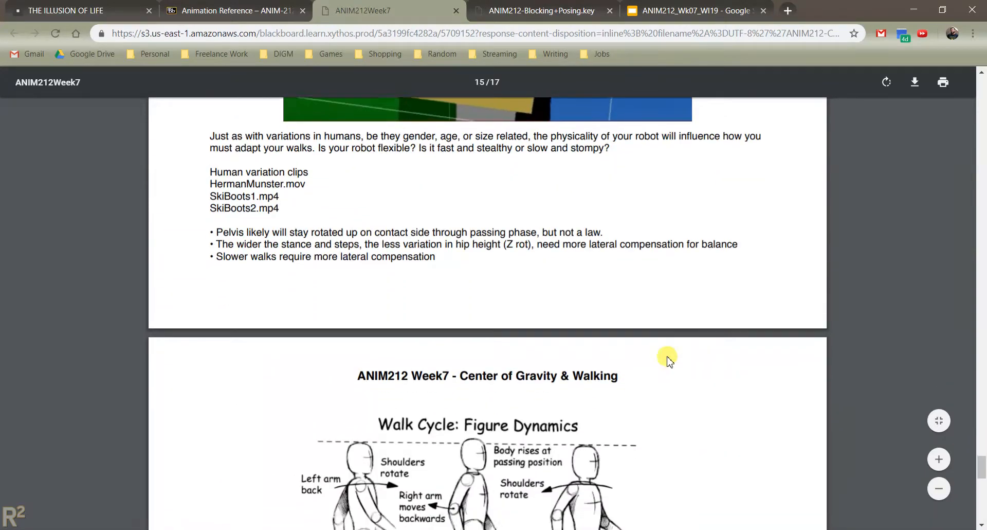
scroll(668, 359, down, 6)
scroll(668, 341, down, 3)
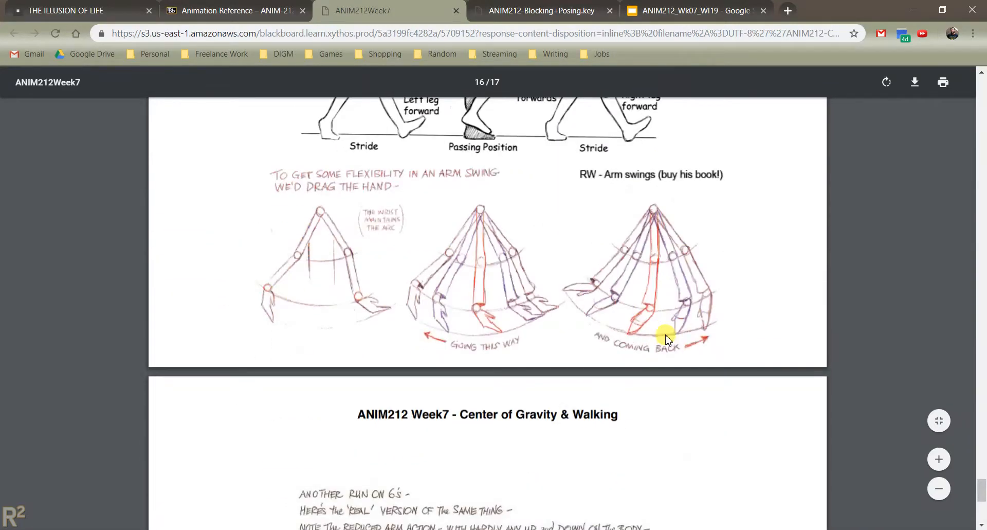
scroll(664, 340, down, 5)
scroll(663, 339, up, 5)
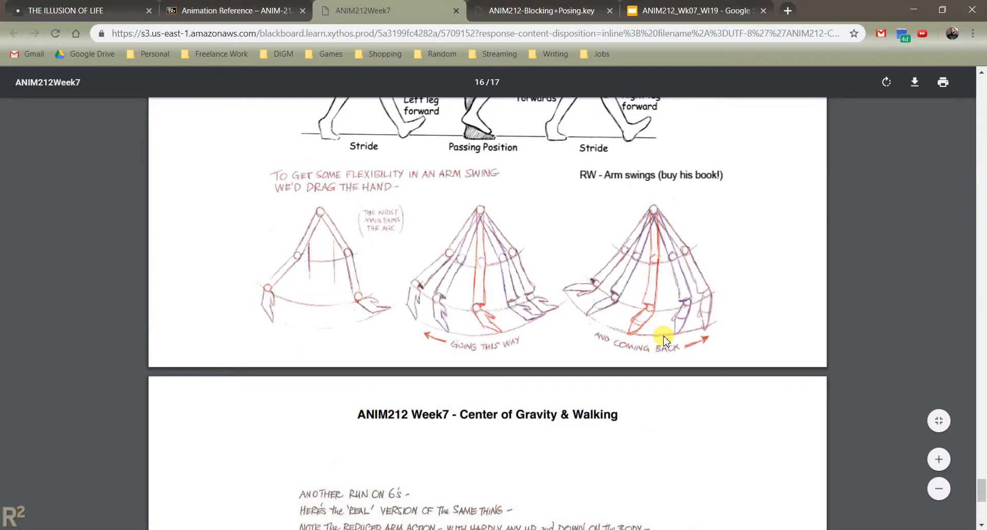
- Show the hip rotation and side-view walk cycle drawings, and finish on the run drawings on page 17
scroll(664, 339, up, 20)
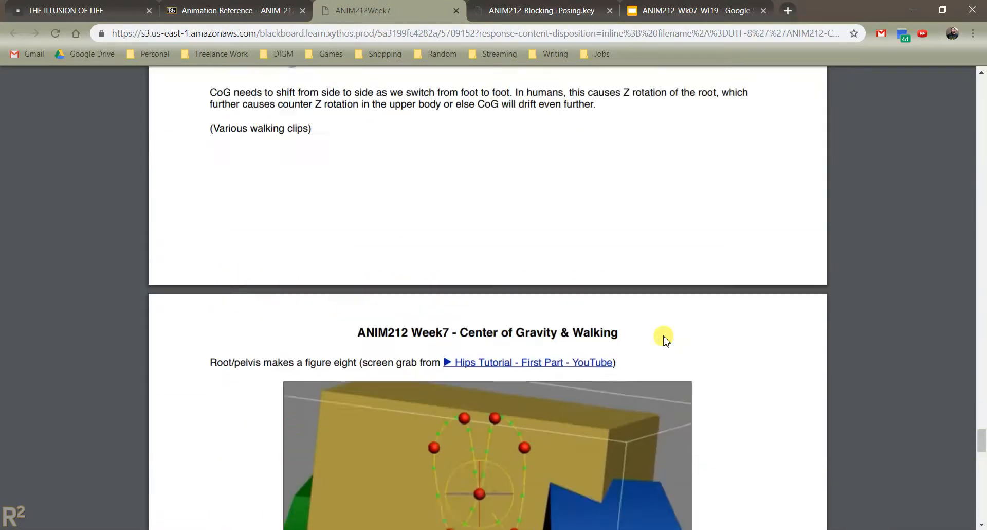
scroll(667, 341, up, 1)
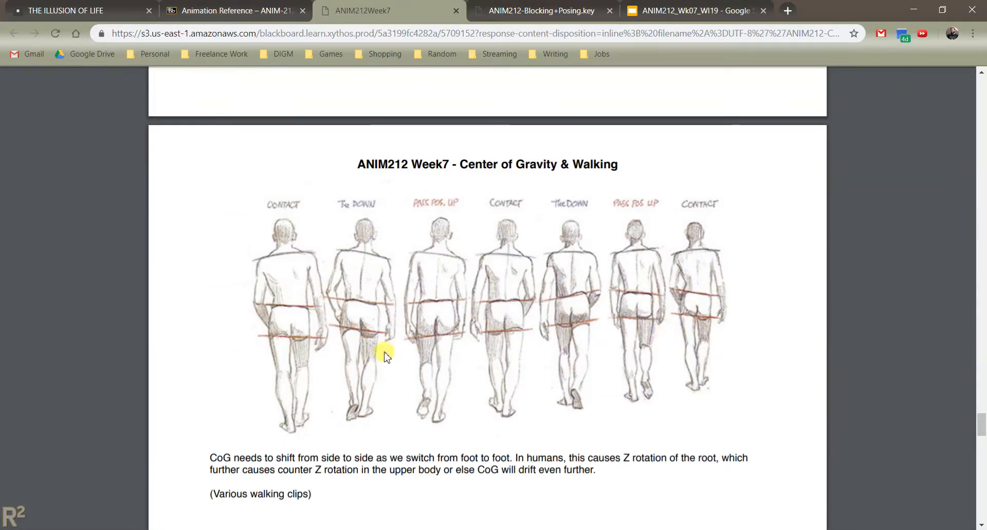
scroll(494, 374, up, 7)
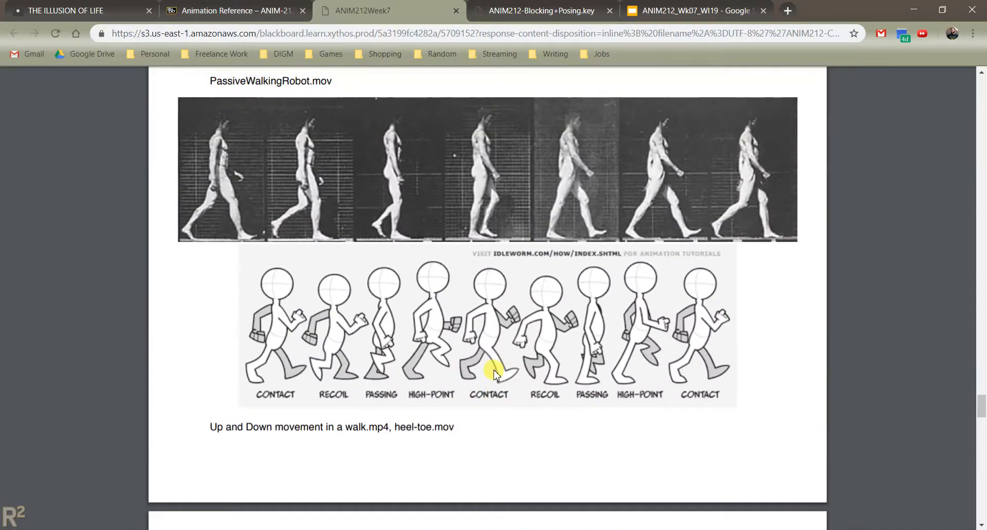
scroll(495, 373, down, 20)
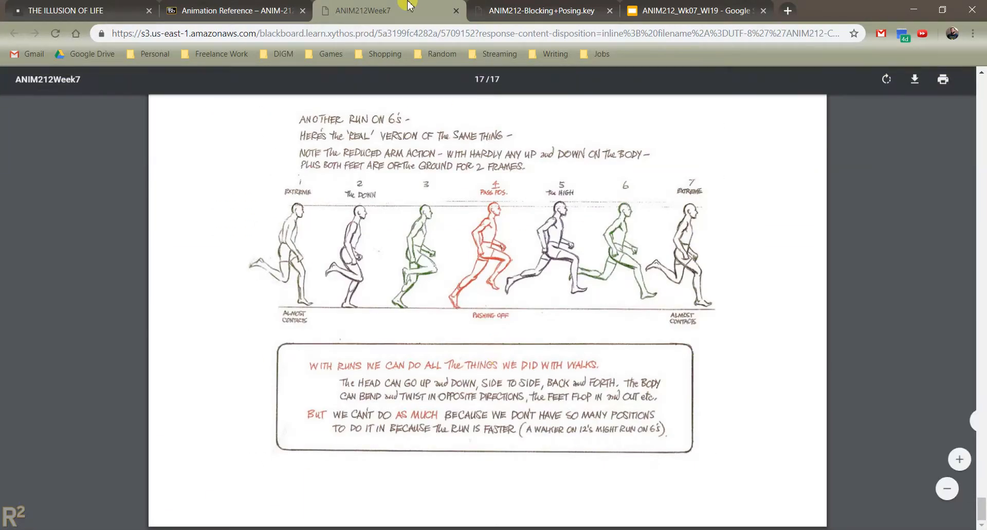
- Close the ANIM212Week7 and ANIM212-Blocking+Posing PDFs, and open Selected Pages from the Animator's Survival Kit from the Animation Reference page
click(456, 11)
click(438, 14)
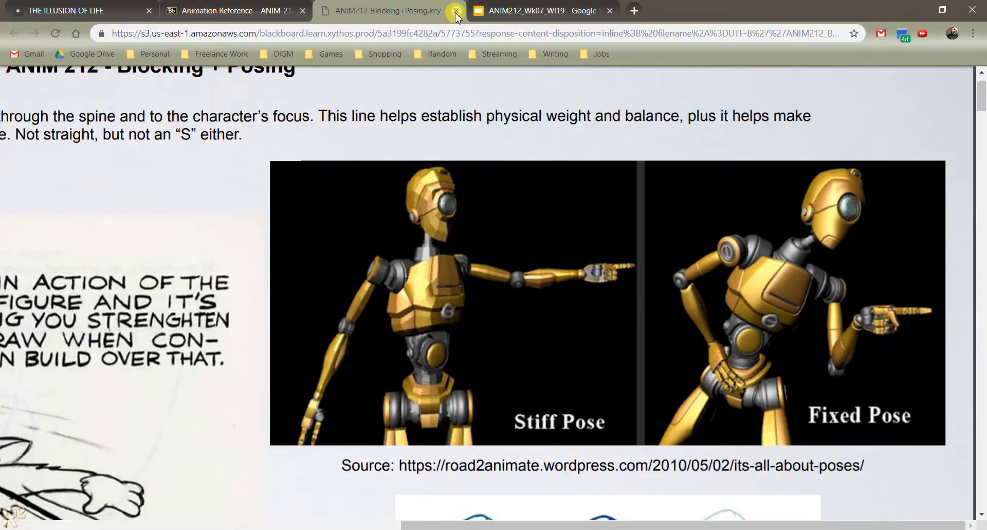
click(456, 10)
click(231, 10)
scroll(264, 316, down, 3)
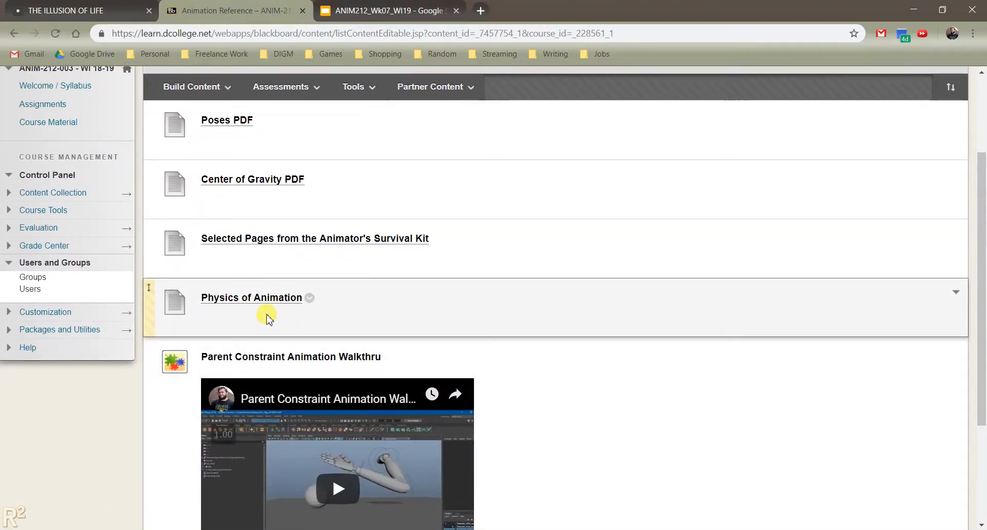
click(261, 239)
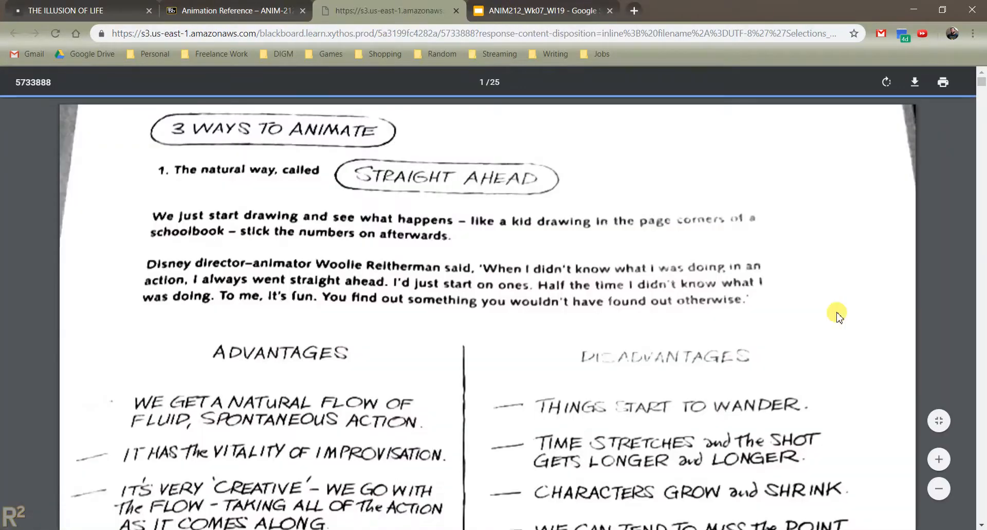
- Reduce the display size of the Survival Kit PDF and show the straight-ahead advantages and disadvantages on page 1
click(940, 490)
click(940, 490)
click(940, 490)
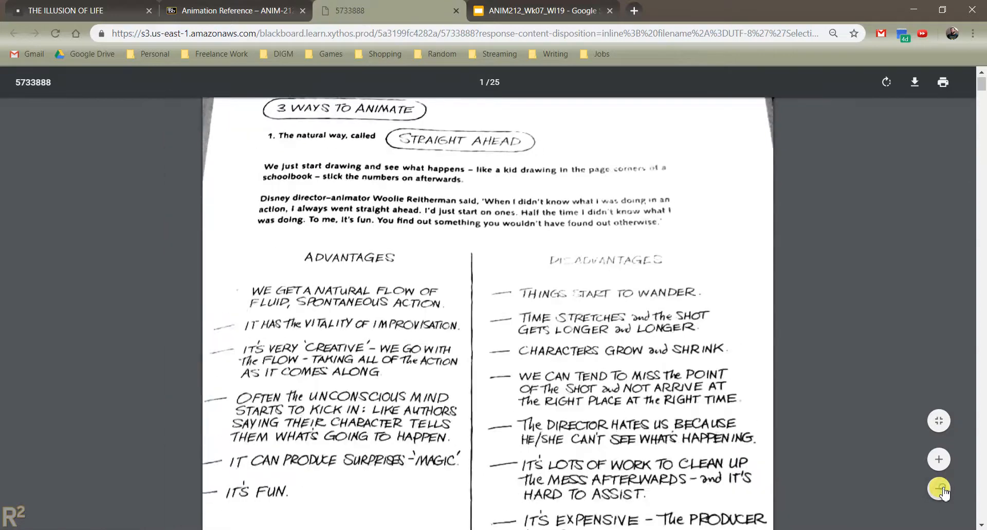
click(941, 490)
click(945, 491)
scroll(719, 319, up, 1)
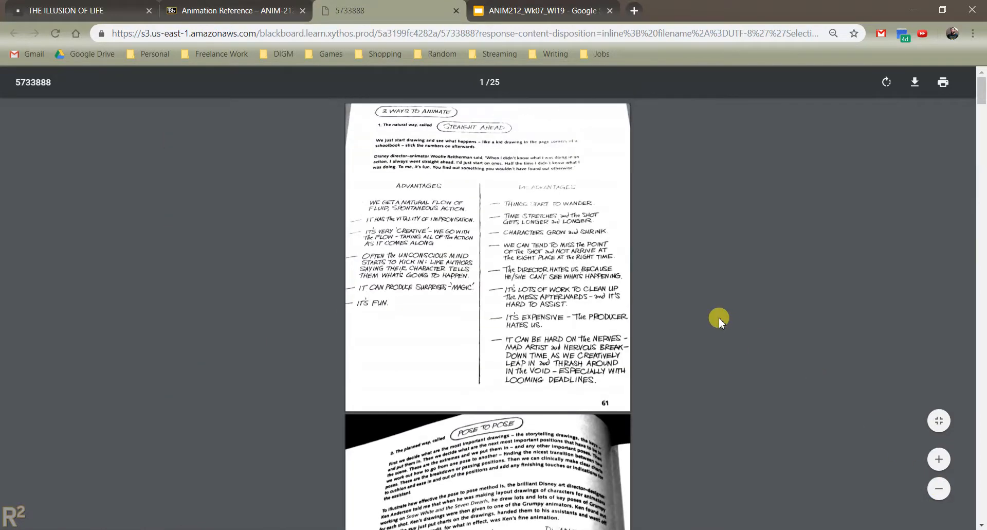
click(940, 464)
scroll(821, 310, down, 20)
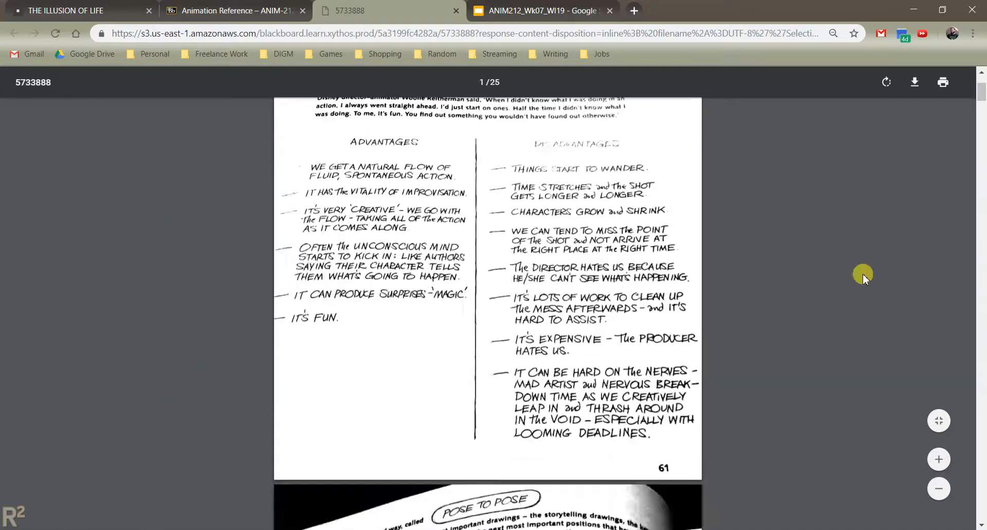
- Show the walk position drawings, the recipe for vitality in a walk, and the jump and head-turn drawings
scroll(785, 220, down, 10)
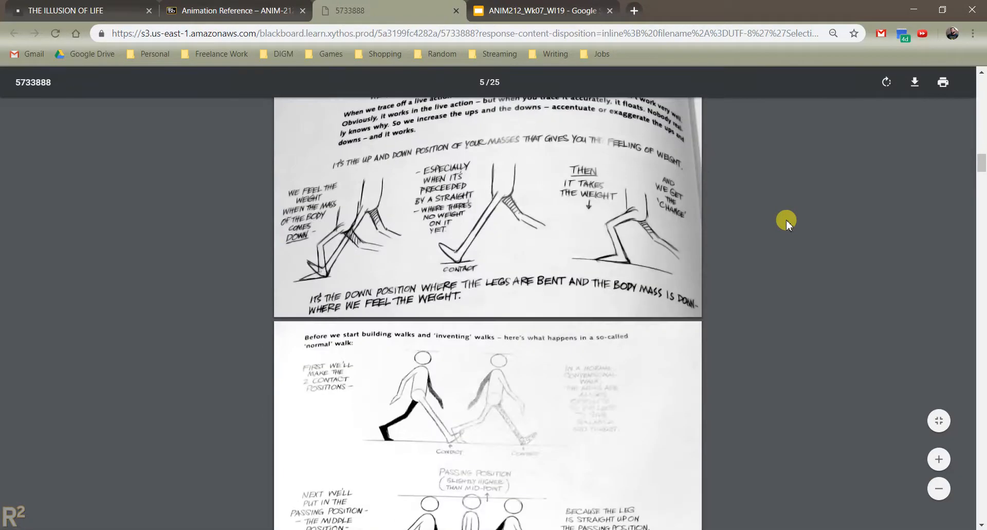
scroll(786, 220, down, 15)
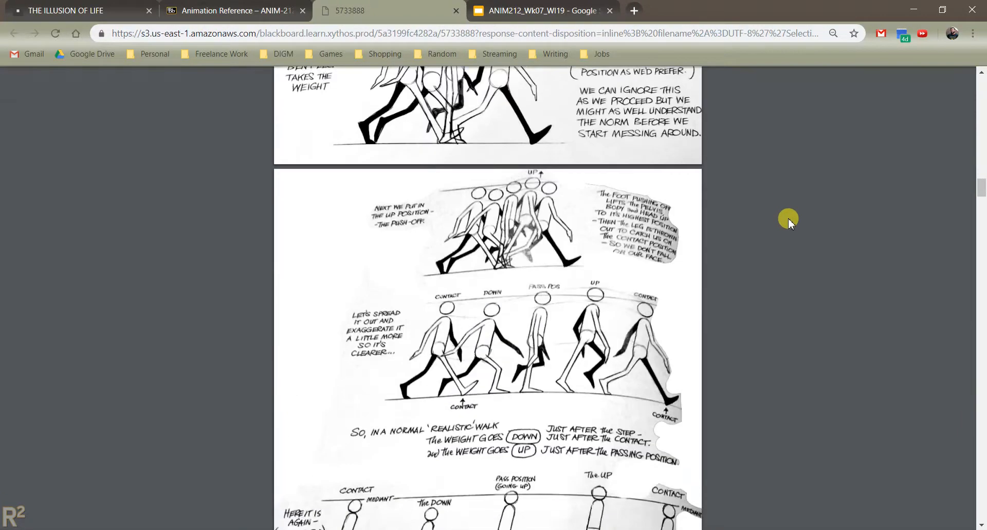
scroll(790, 218, down, 15)
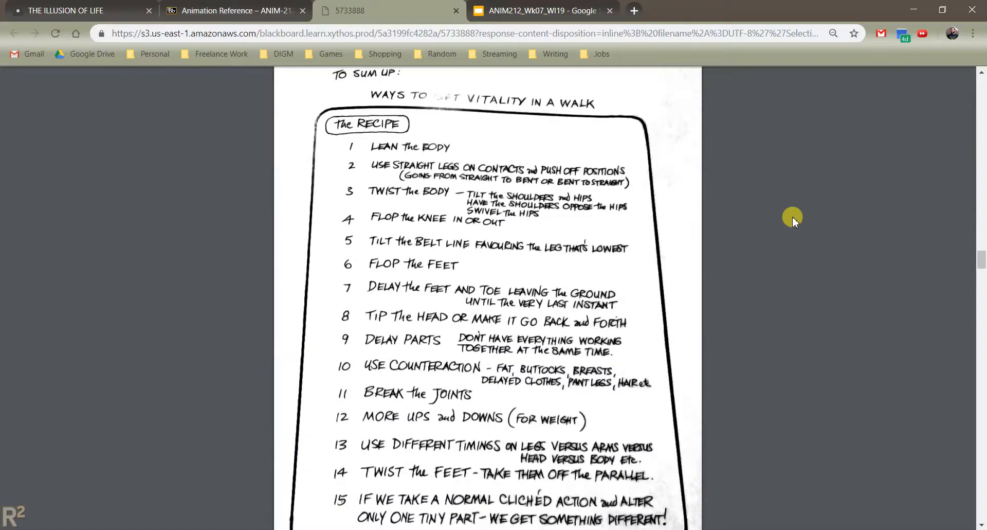
scroll(792, 217, down, 15)
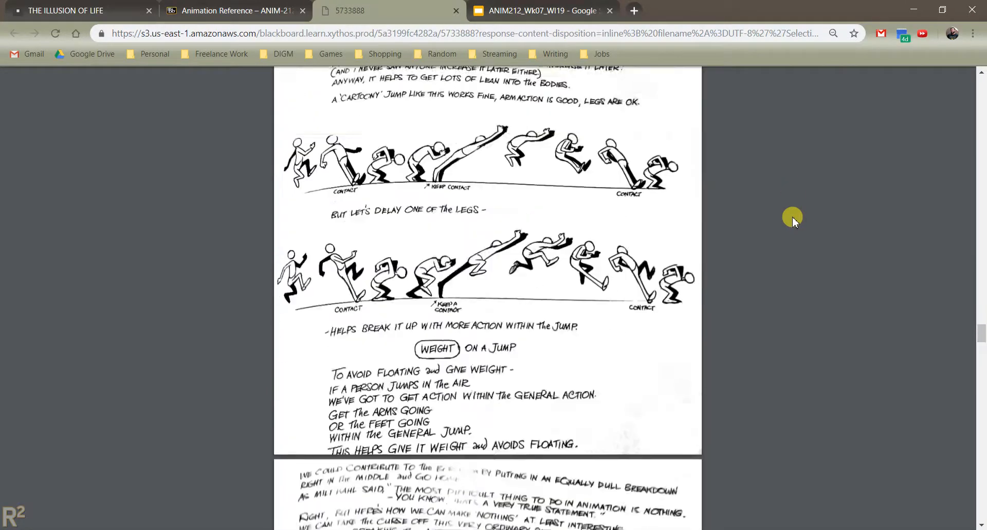
scroll(792, 217, down, 15)
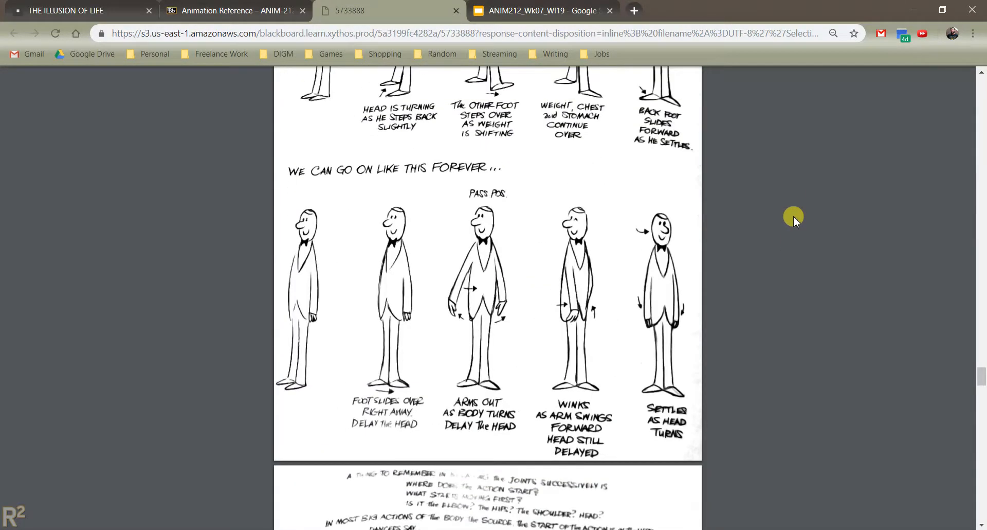
- Show the table-slapping and bass drum joint drawings, the rock-lifting weight drawings, and the anticipation drawings on page 24
scroll(794, 216, down, 4)
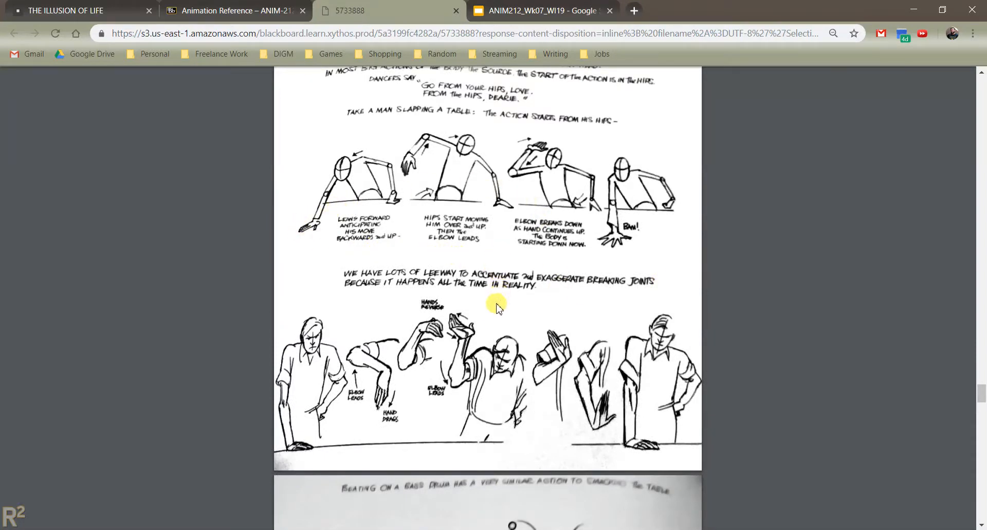
scroll(459, 344, down, 6)
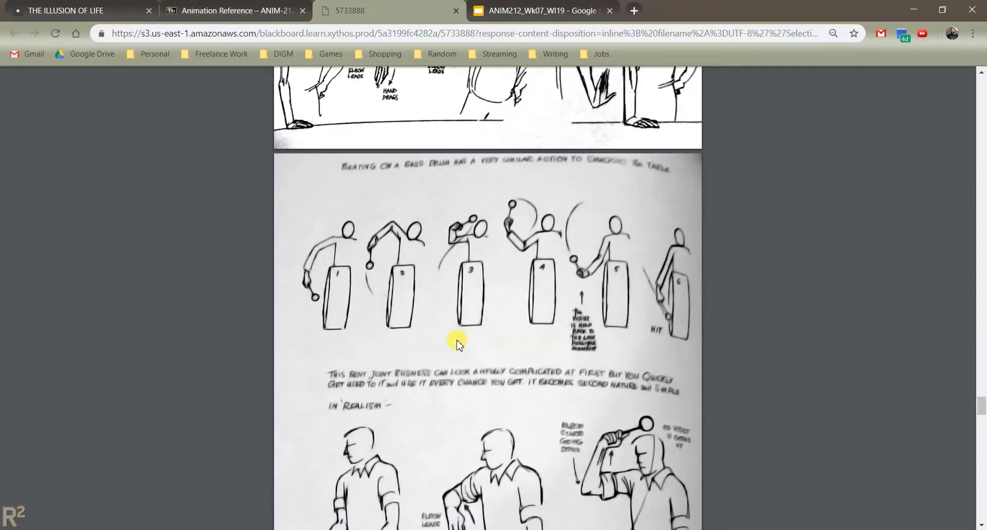
scroll(419, 290, down, 4)
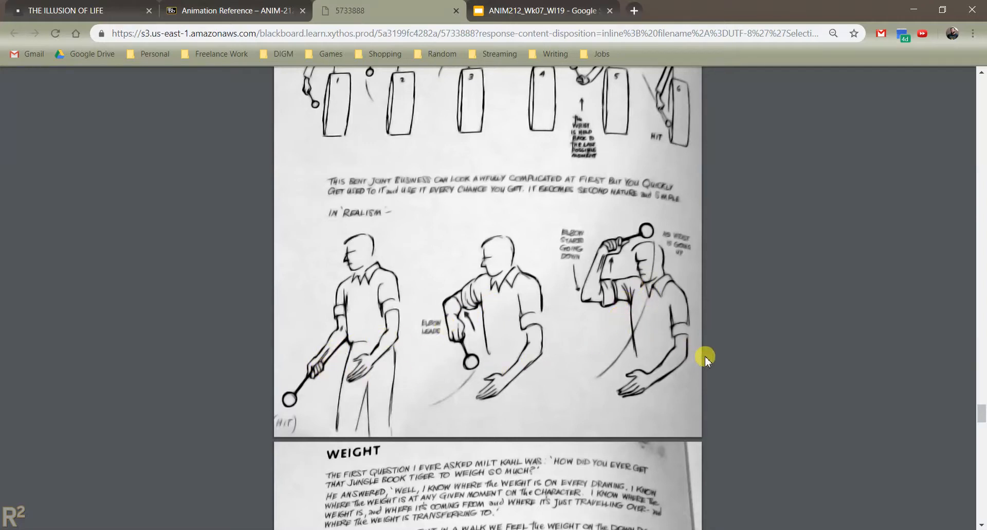
scroll(901, 420, down, 10)
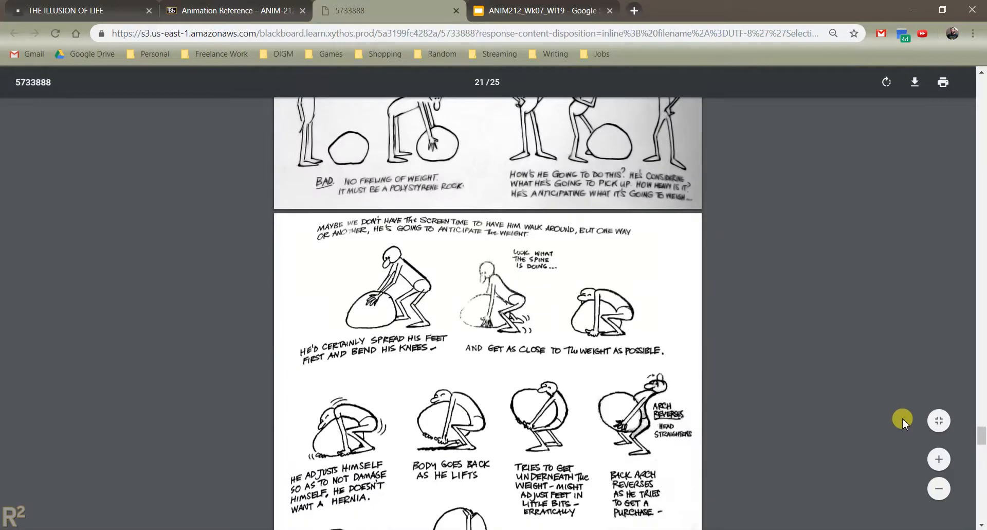
scroll(903, 418, down, 5)
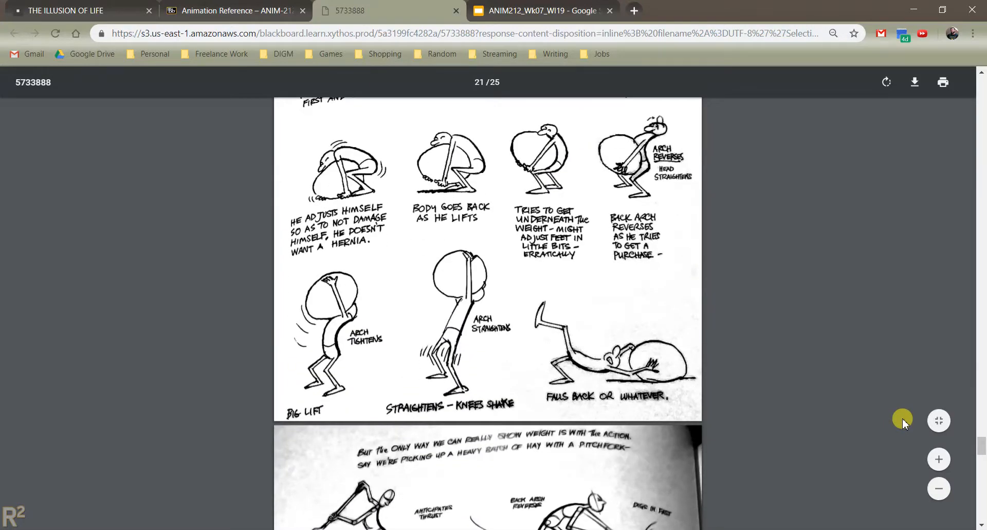
scroll(905, 419, down, 20)
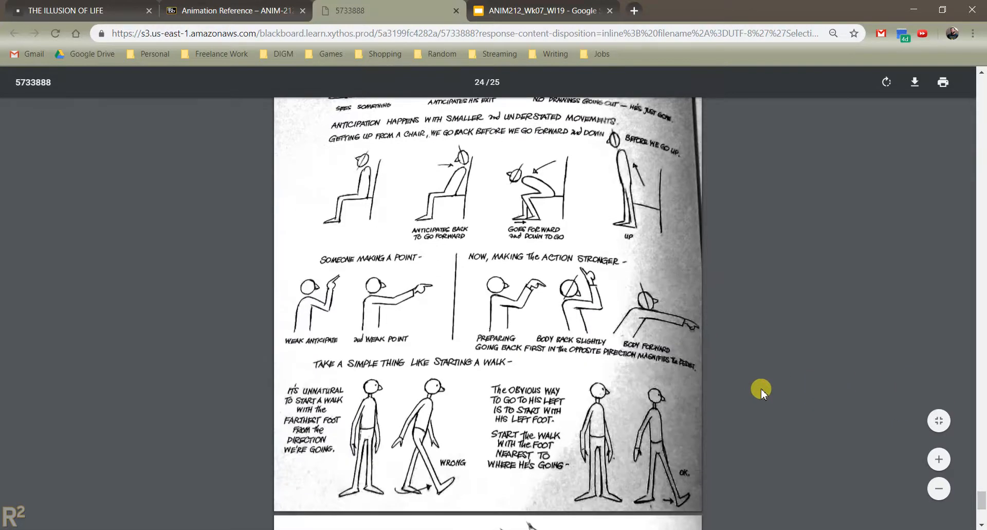
scroll(766, 378, down, 5)
- Return to the PDF's first page, close it, and open the Parent Constraint Animation Walkthru video on YouTube
middle_click(806, 446)
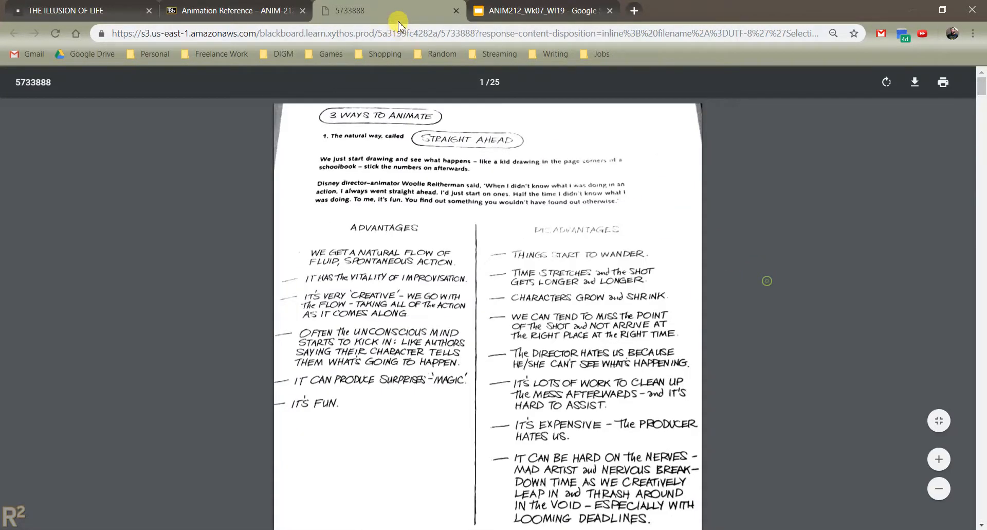
click(456, 11)
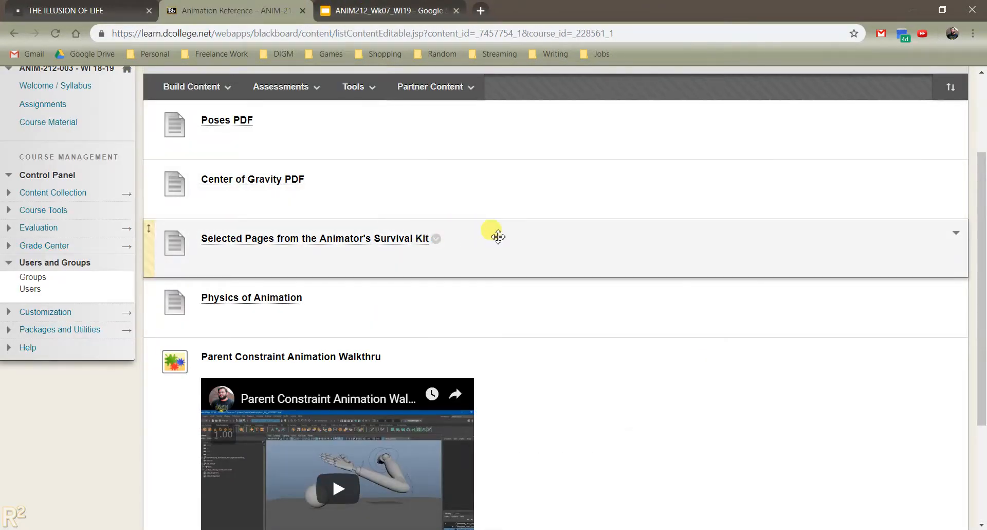
scroll(499, 236, down, 3)
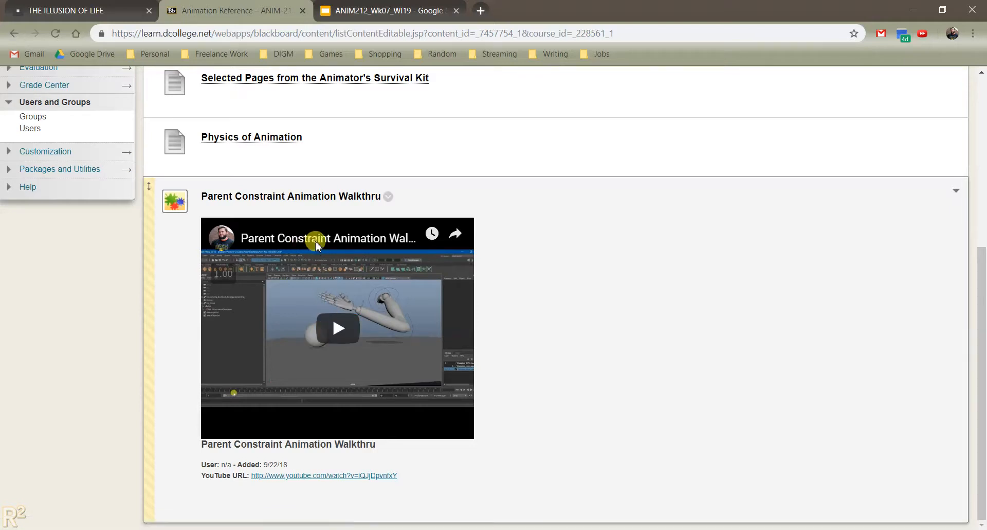
click(316, 240)
- Skim through the walkthrough video from its start to near the end and pause it at 8:36
click(74, 438)
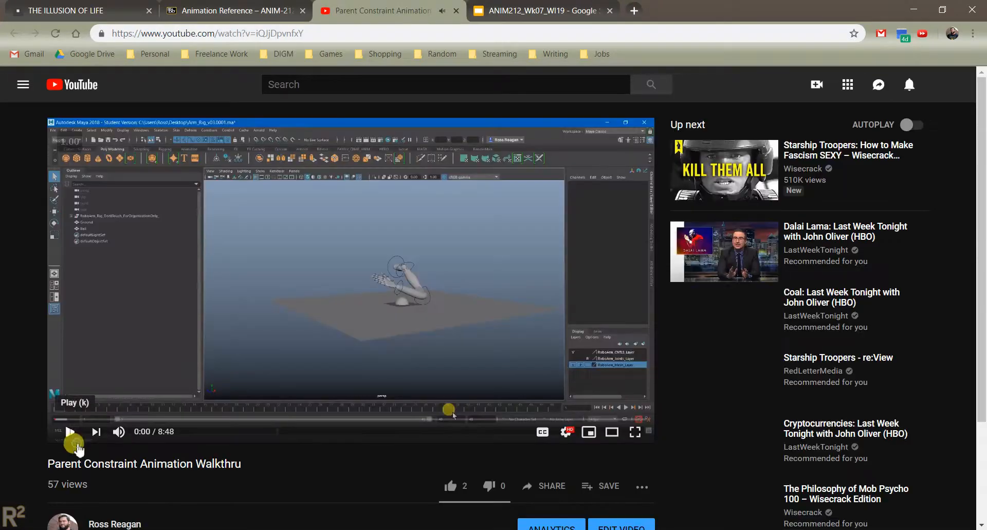
click(204, 420)
drag(206, 424, 609, 424)
click(75, 433)
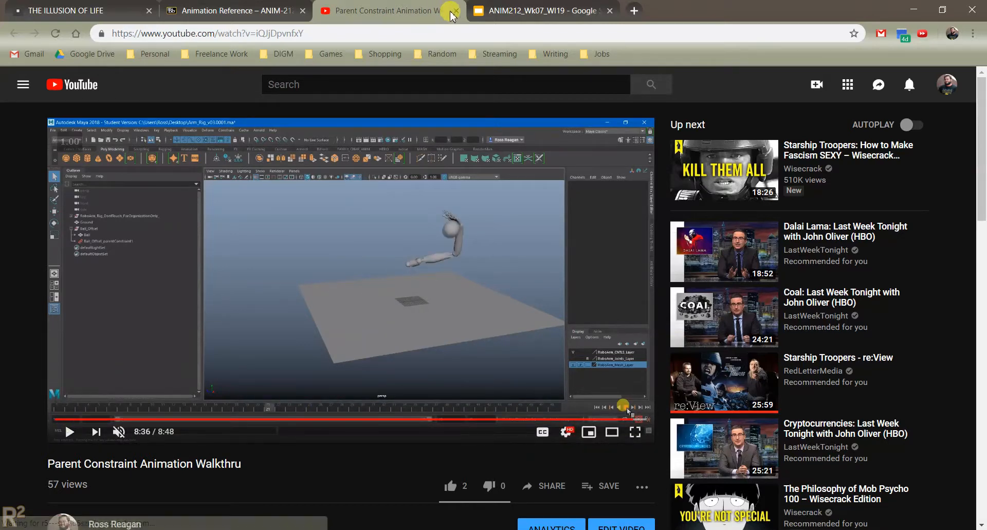
- Close the YouTube video and switch back to the RoughCutDemo_Start scene in Maya
click(297, 6)
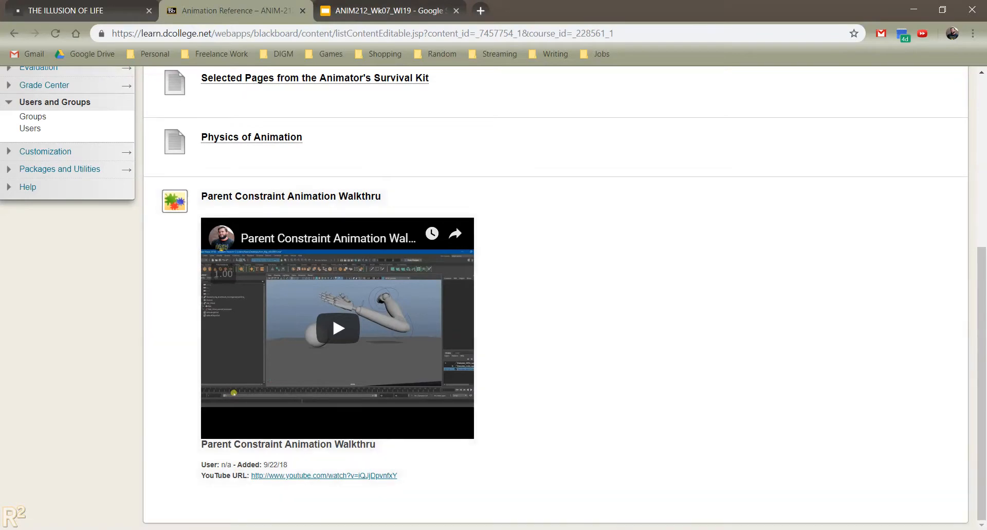
click(666, 480)
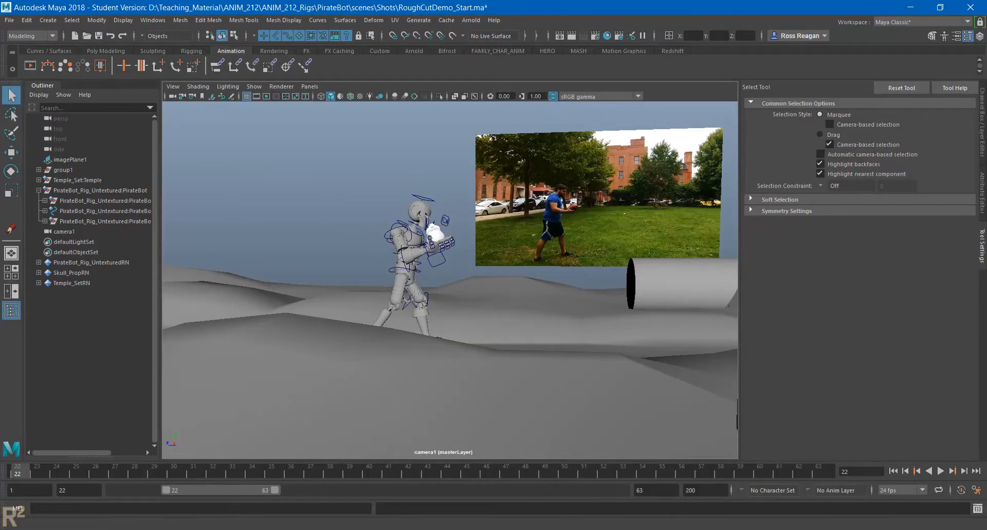
mouse_move(588, 529)
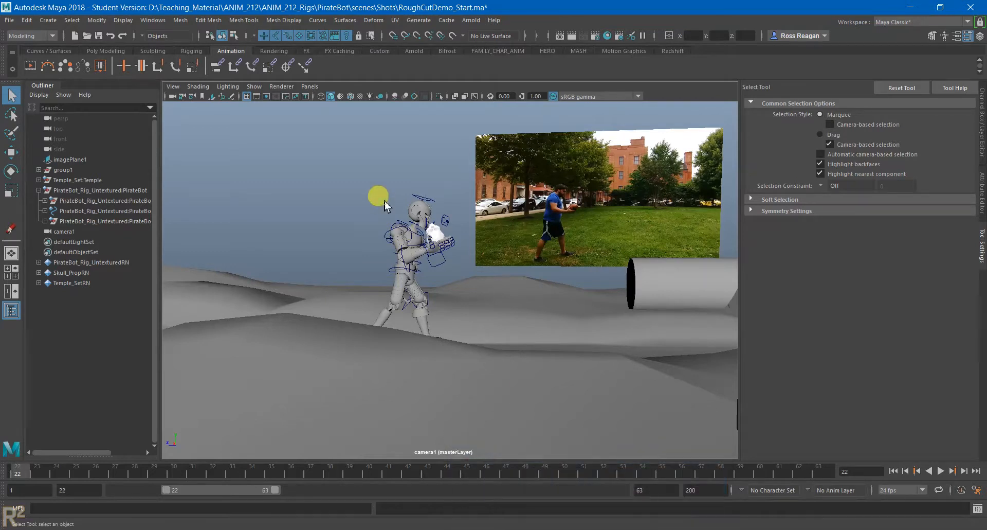